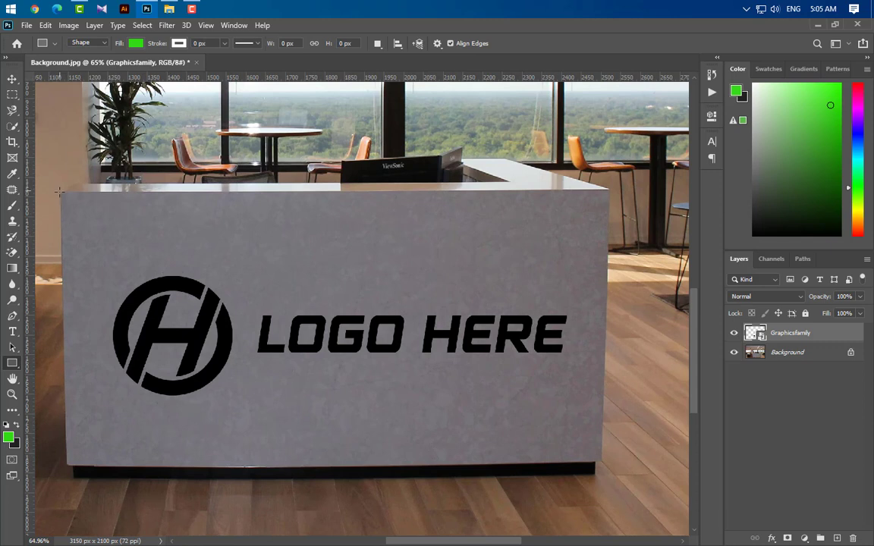
# Draw a green rectangle about 1373 by 682 px over the desk front and move its layer beneath the logo layer.
pyautogui.moveTo(135, 241); pyautogui.dragTo(603, 461)
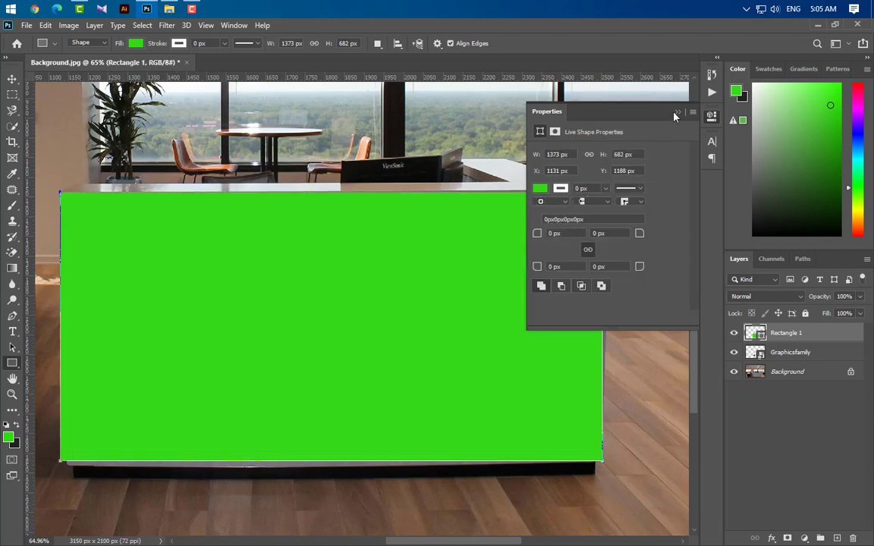
pyautogui.click(678, 113)
pyautogui.moveTo(830, 335); pyautogui.dragTo(828, 372)
# Load the rectangle as a selection, center the logo layer horizontally and vertically within it, and deselect.
pyautogui.keyDown('ctrl'); pyautogui.click(760, 355); pyautogui.keyUp('ctrl')
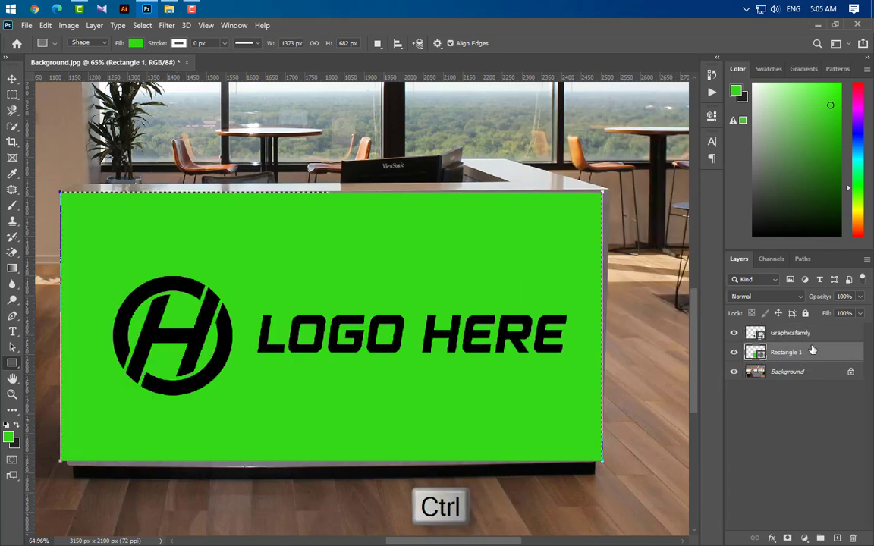
pyautogui.click(825, 338)
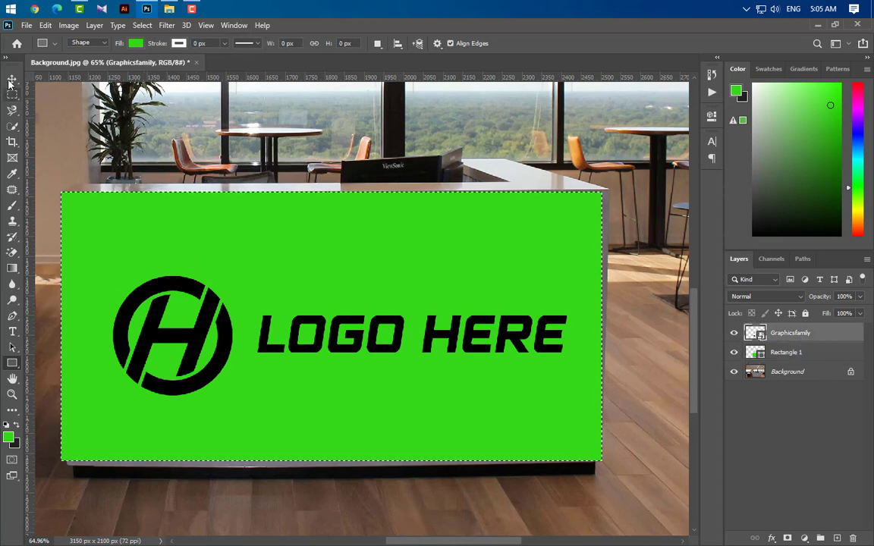
pyautogui.press('v')
pyautogui.click(276, 43)
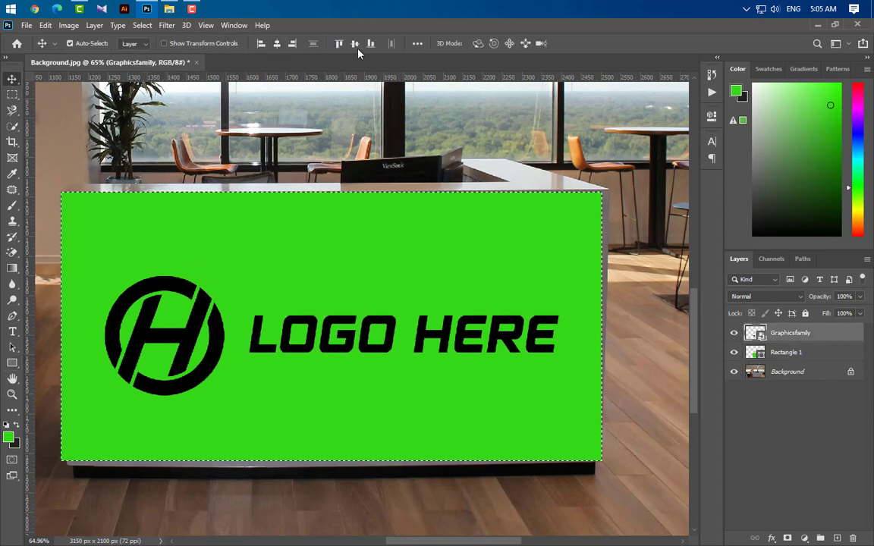
pyautogui.click(354, 44)
pyautogui.hotkey('ctrl', 'd')
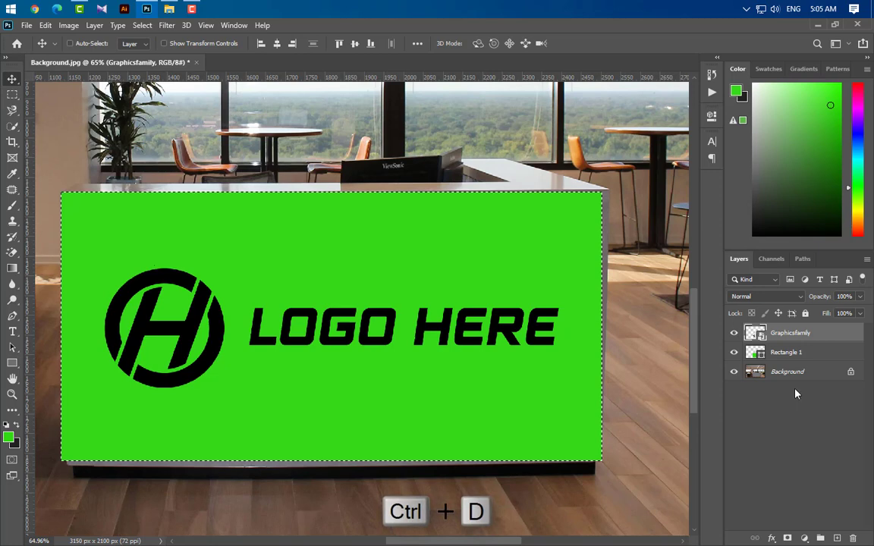
# Group the logo and rectangle layers and distort the group so its upper-right corner meets the desk front's corner.
pyautogui.keyDown('shift'); pyautogui.click(826, 354); pyautogui.keyUp('shift')
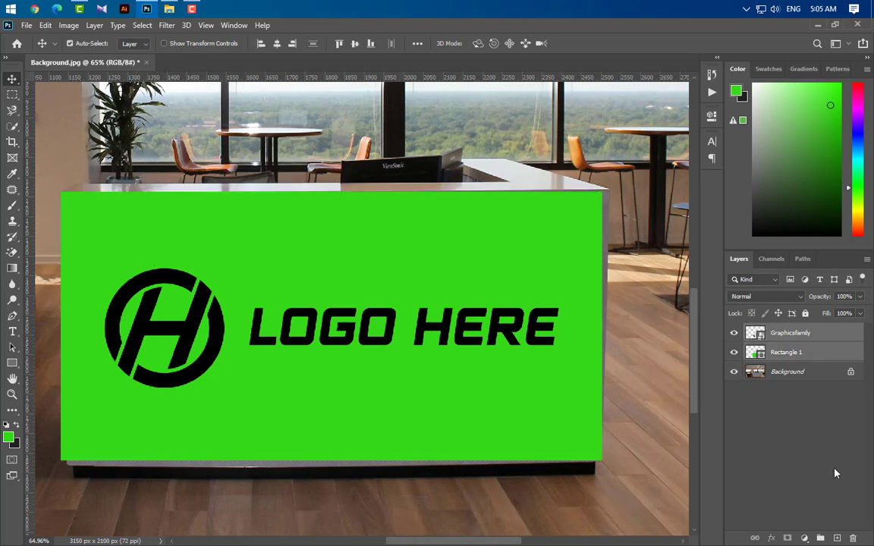
pyautogui.click(821, 539)
pyautogui.hotkey('ctrl', 't')
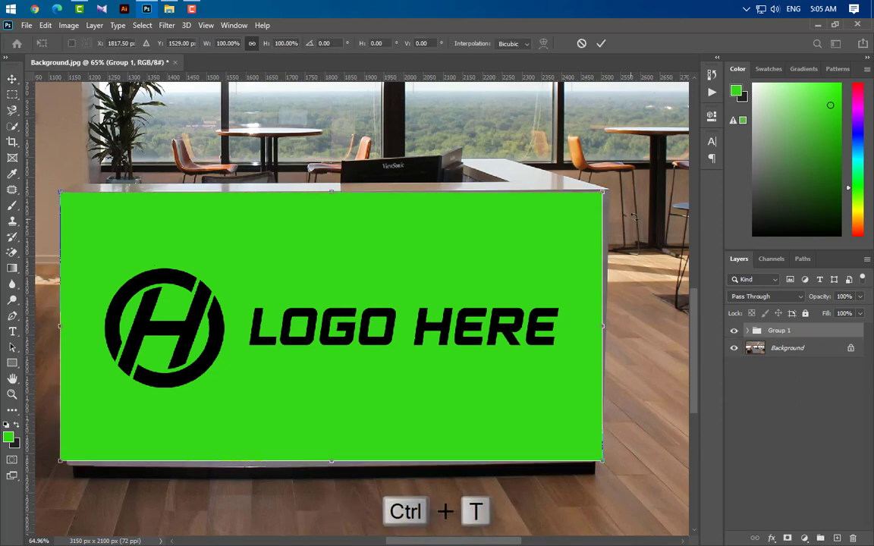
pyautogui.scroll(4, 668, 180)
pyautogui.scroll(4, 668, 180)
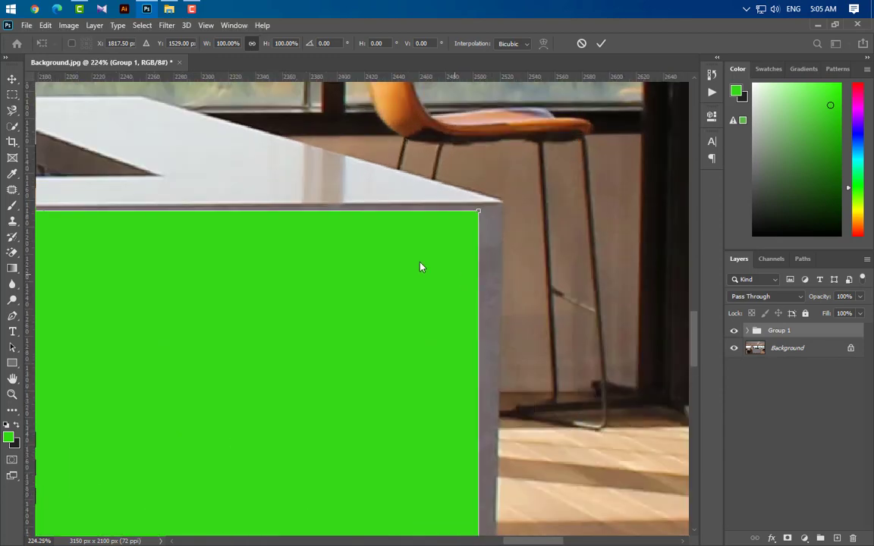
pyautogui.rightClick(419, 267)
pyautogui.click(437, 317)
pyautogui.moveTo(479, 215); pyautogui.dragTo(502, 205)
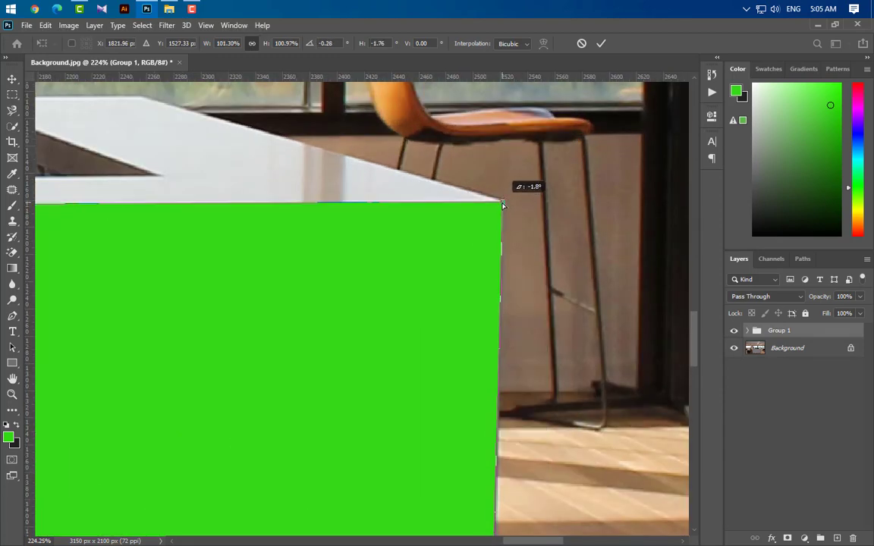
# Distort the group's lower-right and lower-left corners to match the bottom corners of the desk front.
pyautogui.scroll(-6, 468, 234)
pyautogui.scroll(3, 486, 425)
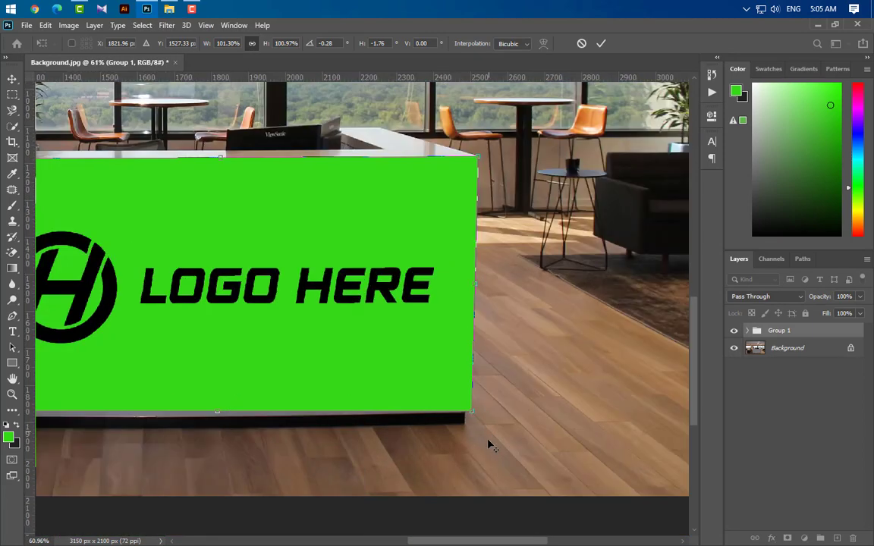
pyautogui.scroll(5, 490, 446)
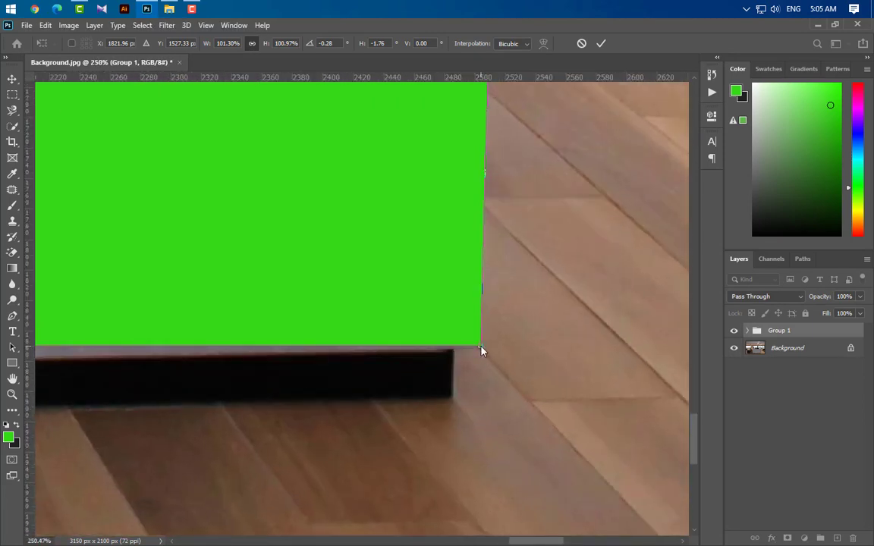
pyautogui.moveTo(481, 351)
pyautogui.mouseDown()
pyautogui.moveTo(453, 339)
pyautogui.moveTo(479, 353)
pyautogui.mouseUp()
pyautogui.scroll(-3, 537, 375)
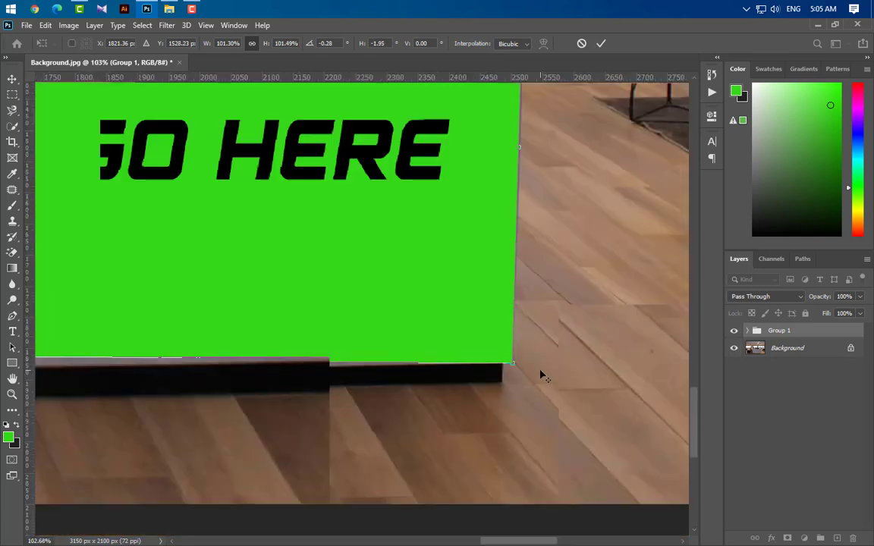
pyautogui.scroll(-3, 542, 375)
pyautogui.scroll(5, 114, 387)
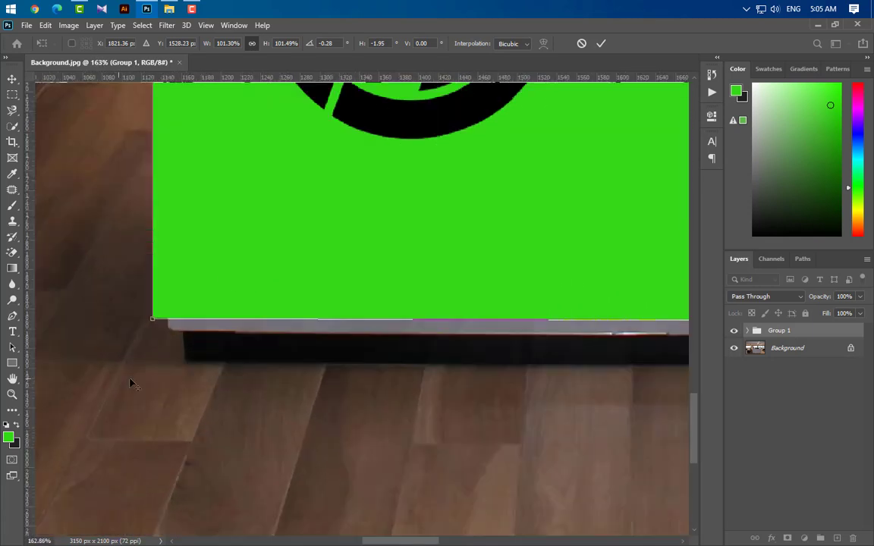
pyautogui.moveTo(151, 321); pyautogui.dragTo(170, 335)
# Align the group's upper-left corner with the desk front's upper-left corner and apply the distortion.
pyautogui.scroll(-3, 203, 361)
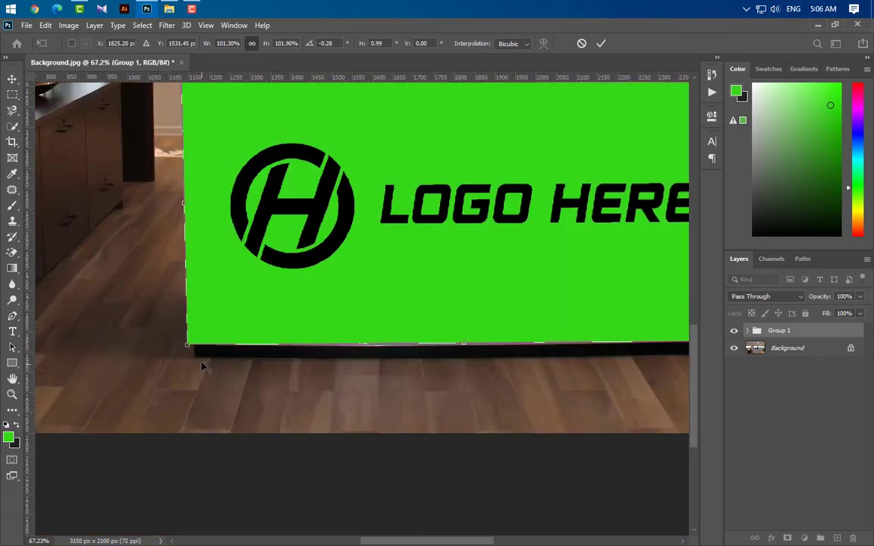
pyautogui.scroll(6, 182, 186)
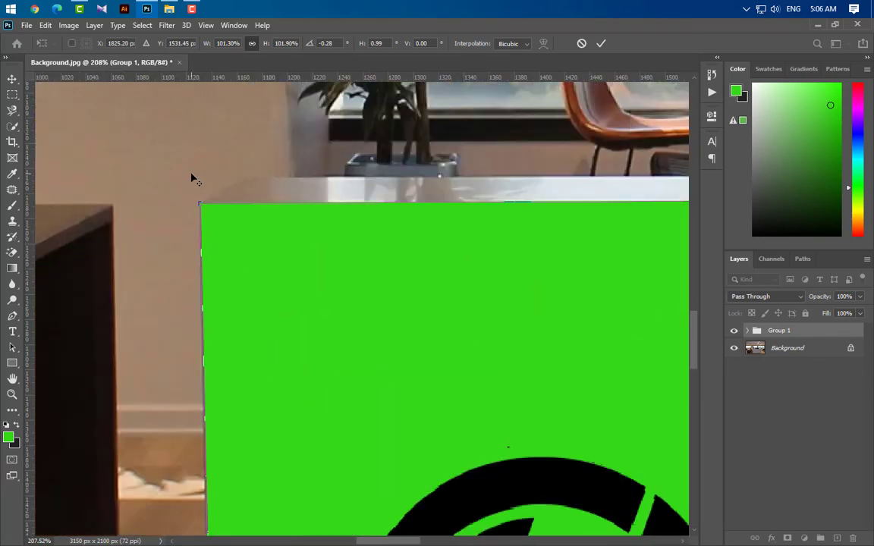
pyautogui.moveTo(205, 215)
pyautogui.mouseDown()
pyautogui.moveTo(212, 229)
pyautogui.moveTo(203, 216)
pyautogui.mouseUp()
pyautogui.scroll(-7, 174, 258)
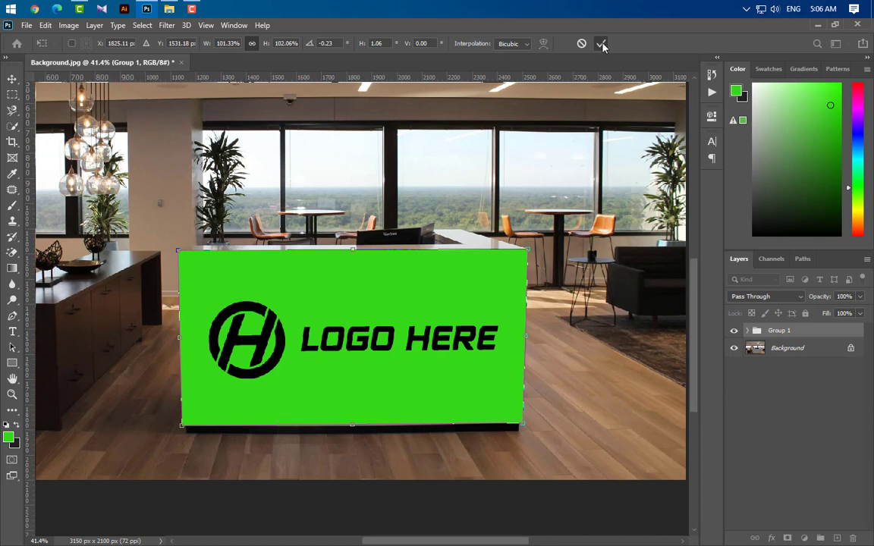
pyautogui.click(601, 43)
# Scale the logo and rectangle group down to about 96% around its center.
pyautogui.hotkey('ctrl', 't')
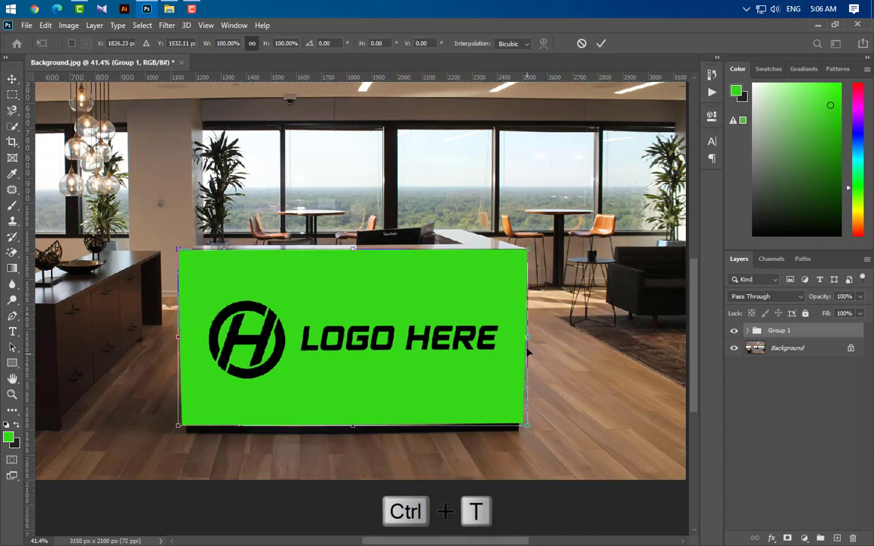
pyautogui.moveTo(527, 337); pyautogui.dragTo(500, 357)
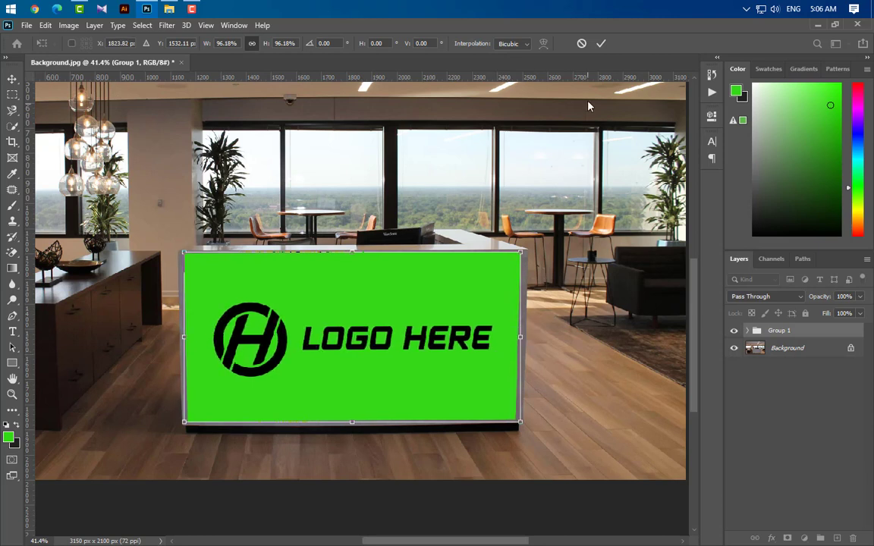
pyautogui.click(601, 43)
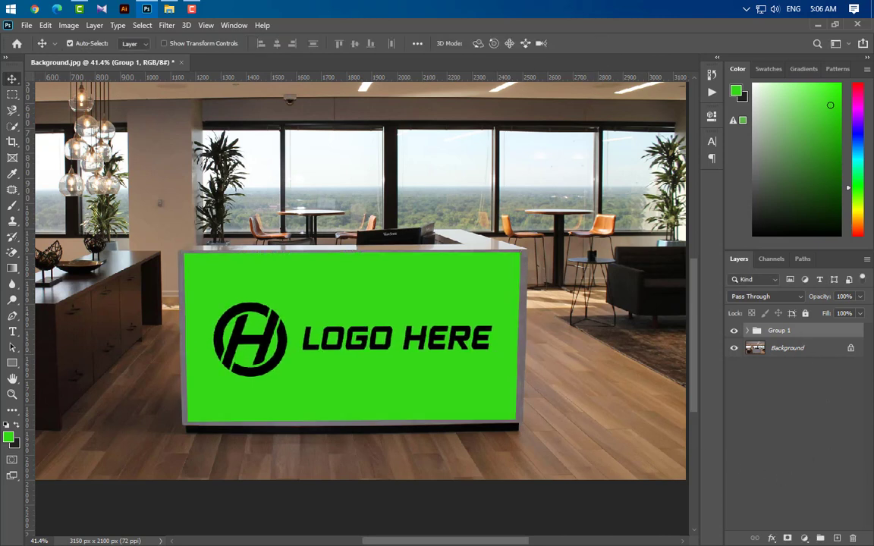
# Ungroup the logo and rectangle while keeping the contents, and delete the green rectangle layer.
pyautogui.click(852, 538)
pyautogui.click(500, 223)
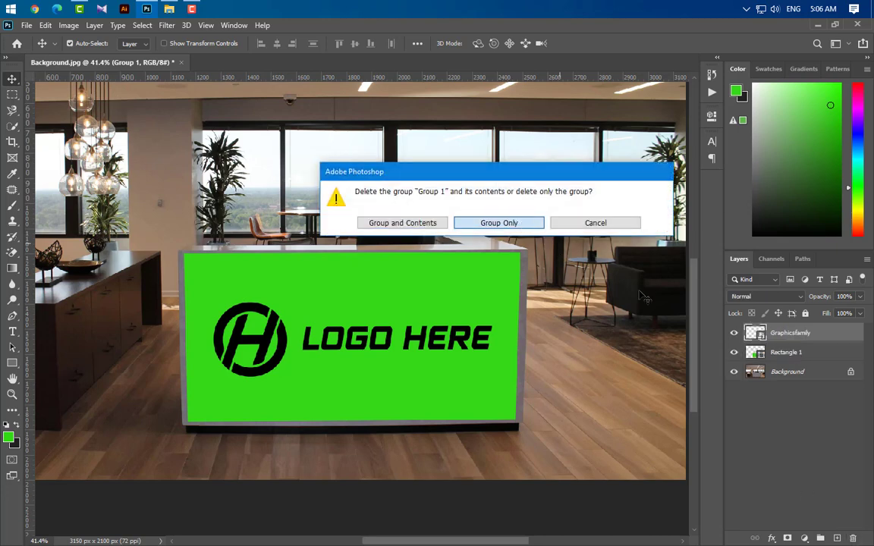
pyautogui.moveTo(819, 352); pyautogui.dragTo(854, 539)
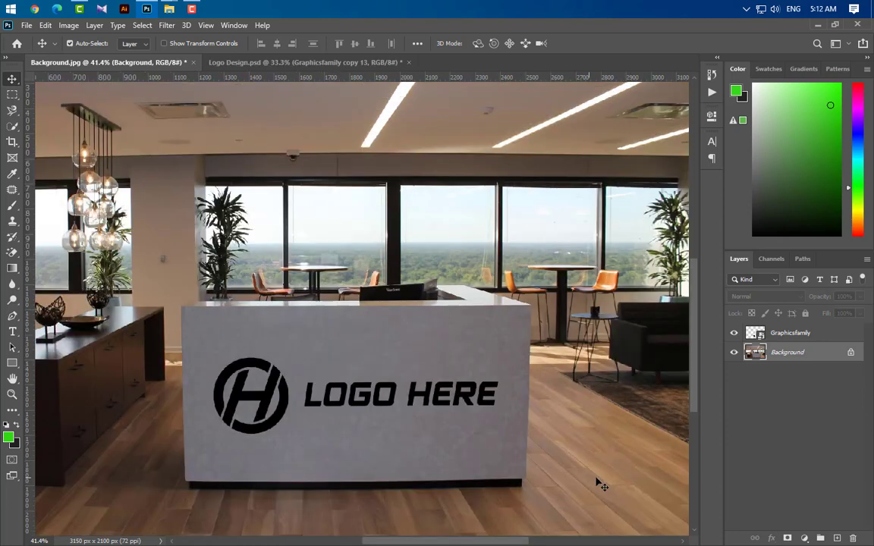
# Add a drop shadow to the Graphicsfamily logo layer with black (000000) as its color and Multiply as its blend mode.
pyautogui.click(832, 337)
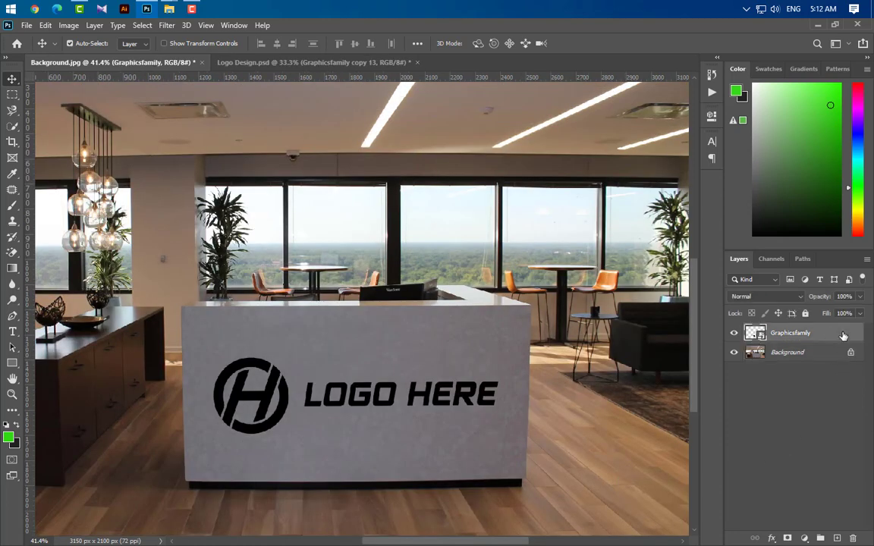
pyautogui.doubleClick(843, 336)
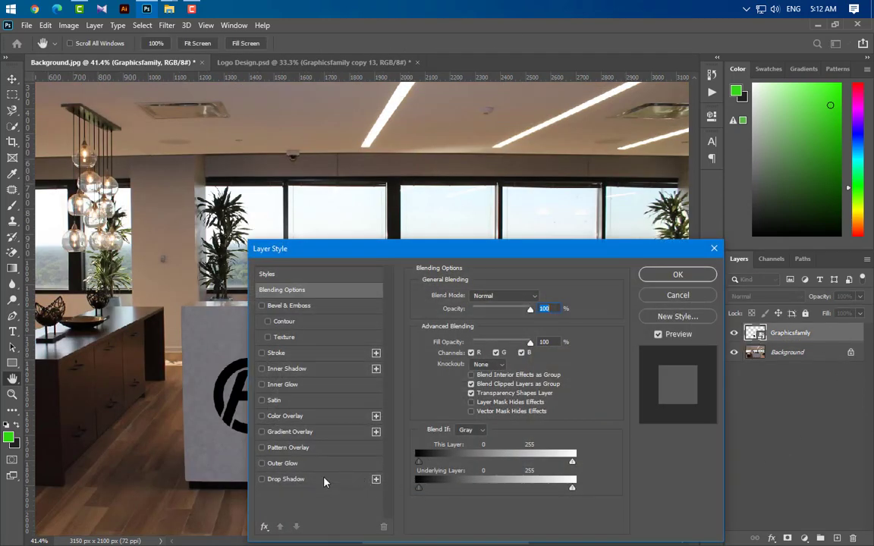
pyautogui.click(324, 480)
pyautogui.click(541, 297)
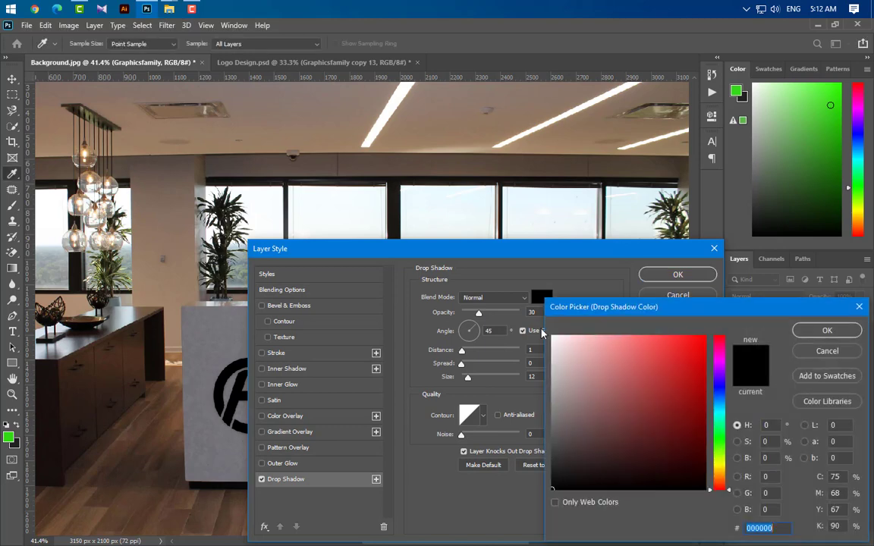
pyautogui.click(828, 331)
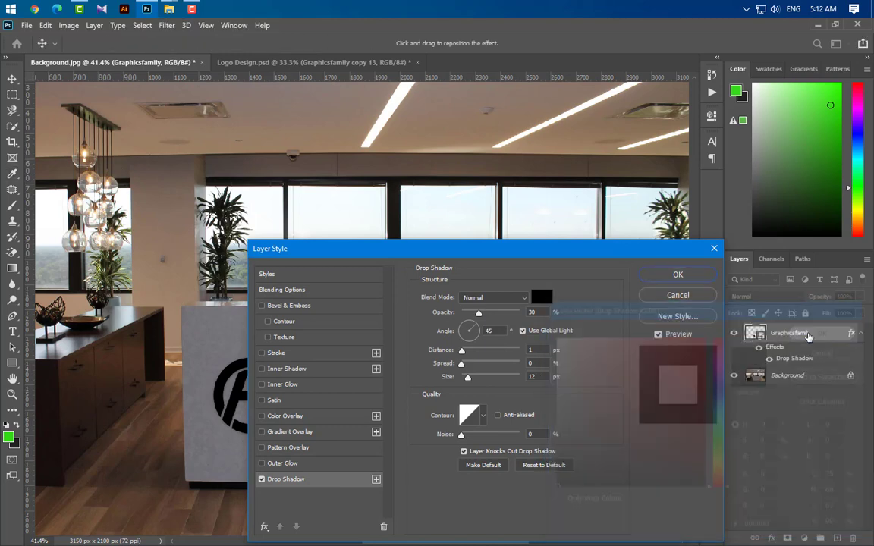
pyautogui.click(499, 298)
pyautogui.click(472, 290)
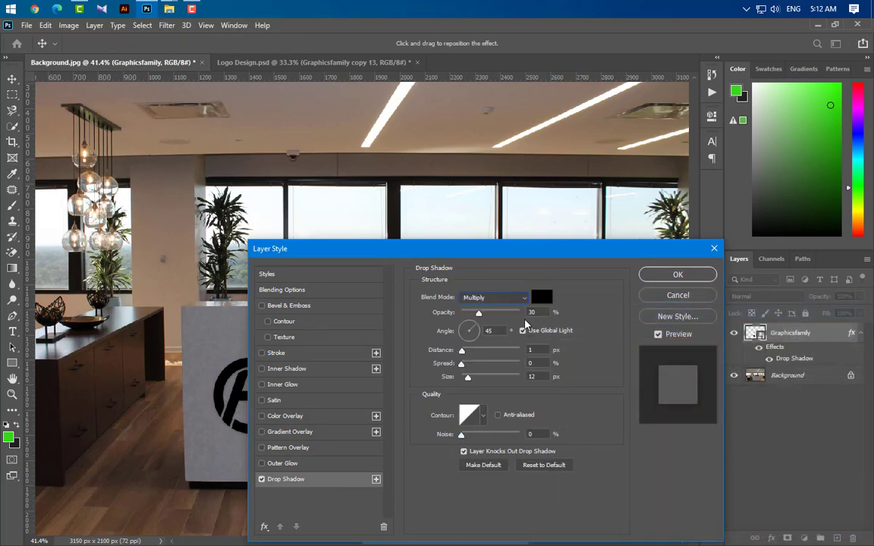
# Set the drop shadow's opacity to 70%, distance to 10 px and size to 8 px, and apply the layer style.
pyautogui.write('70')
pyautogui.press('Tab')
pyautogui.press('Tab')
pyautogui.write('10')
pyautogui.press('Tab')
pyautogui.press('Tab')
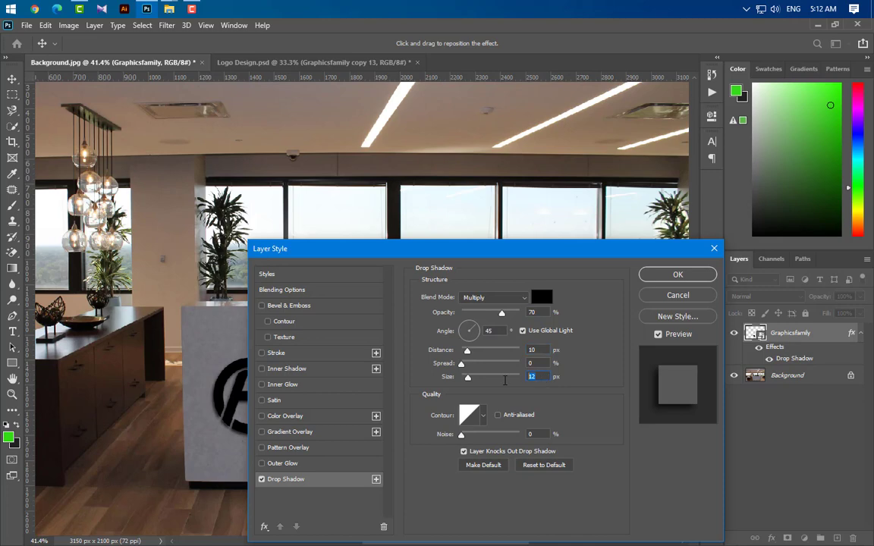
pyautogui.write('8')
pyautogui.click(676, 281)
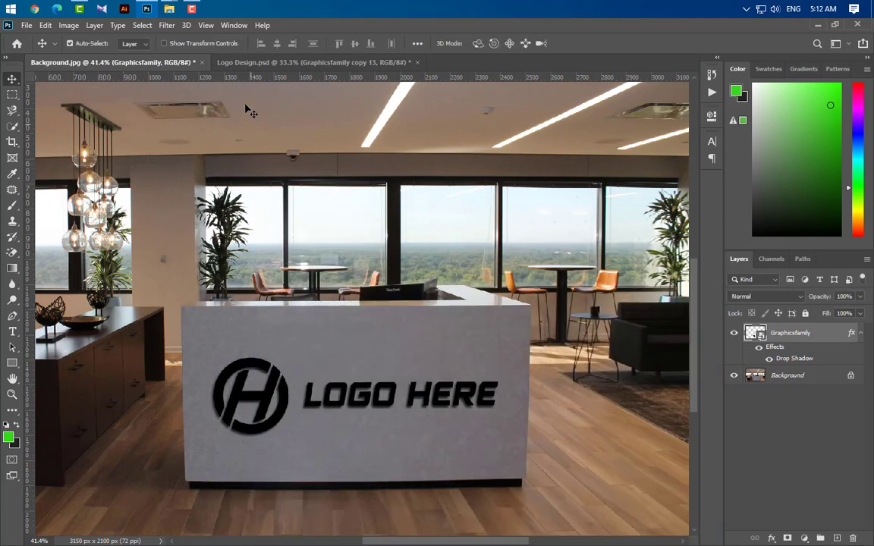
# Apply a Gaussian Blur with a radius of 15 pixels to the logo layer.
pyautogui.click(165, 26)
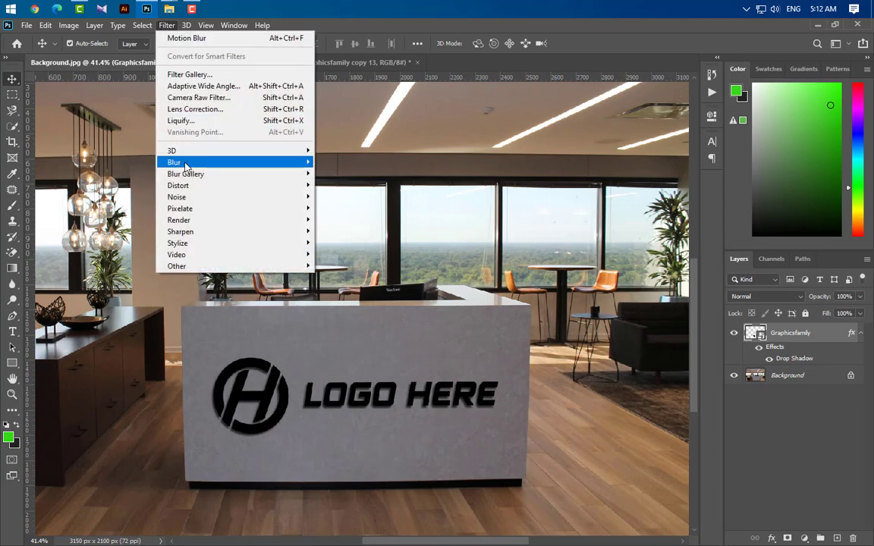
pyautogui.moveTo(174, 161)
pyautogui.click(334, 208)
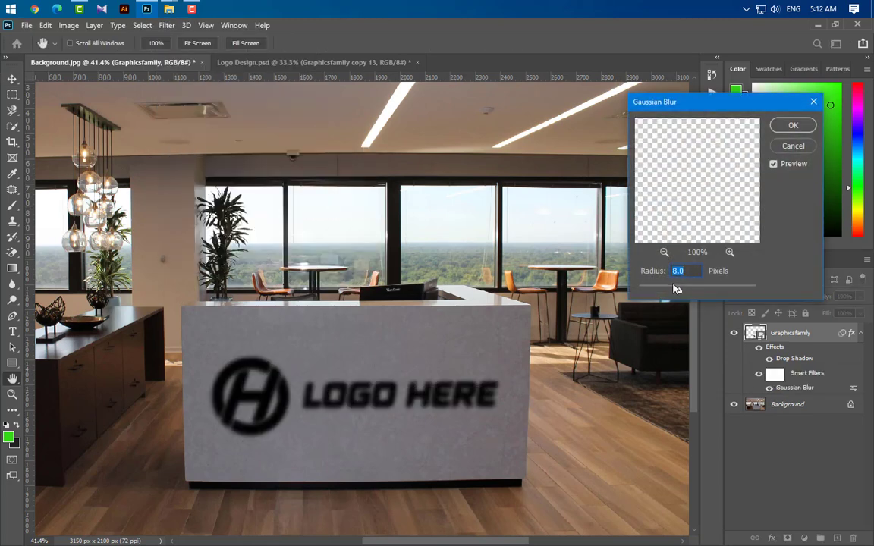
pyautogui.write('15')
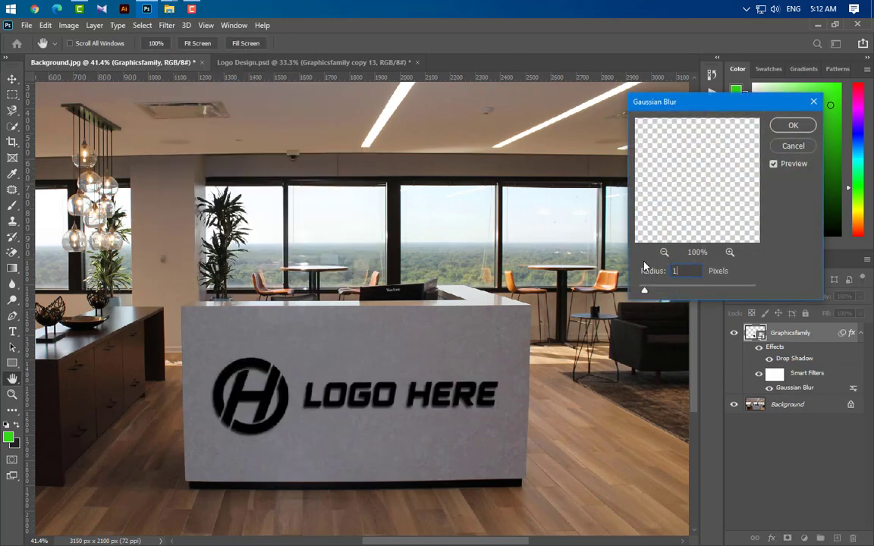
pyautogui.click(789, 126)
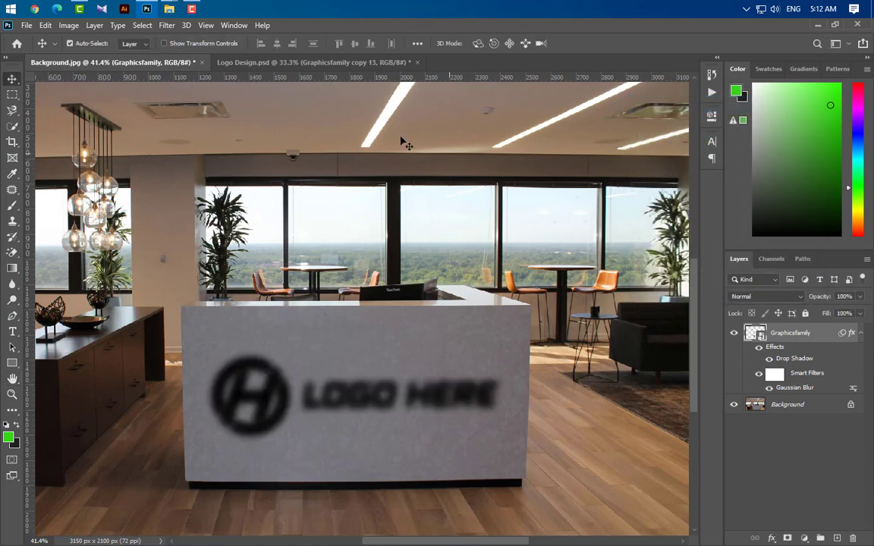
# Apply a Motion Blur to the logo layer at a 45° angle with a distance of 100 pixels.
pyautogui.click(169, 27)
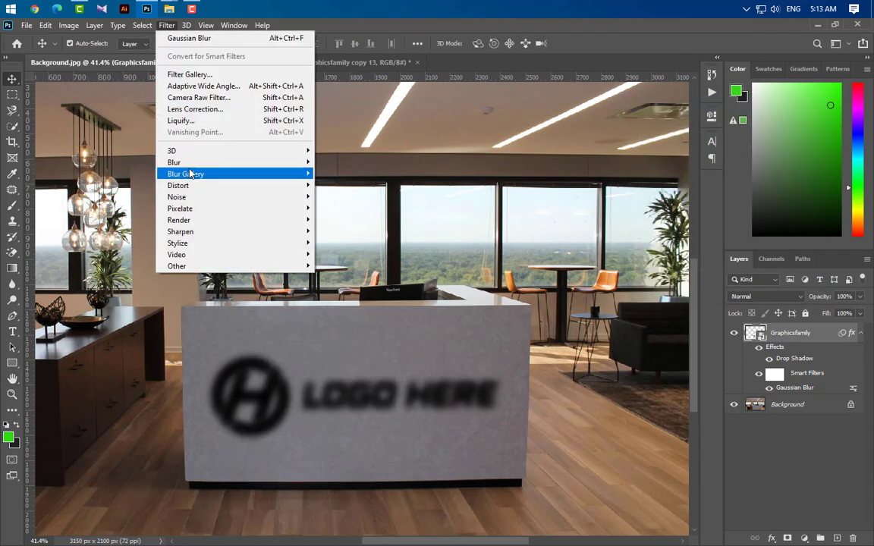
pyautogui.moveTo(228, 163)
pyautogui.click(346, 231)
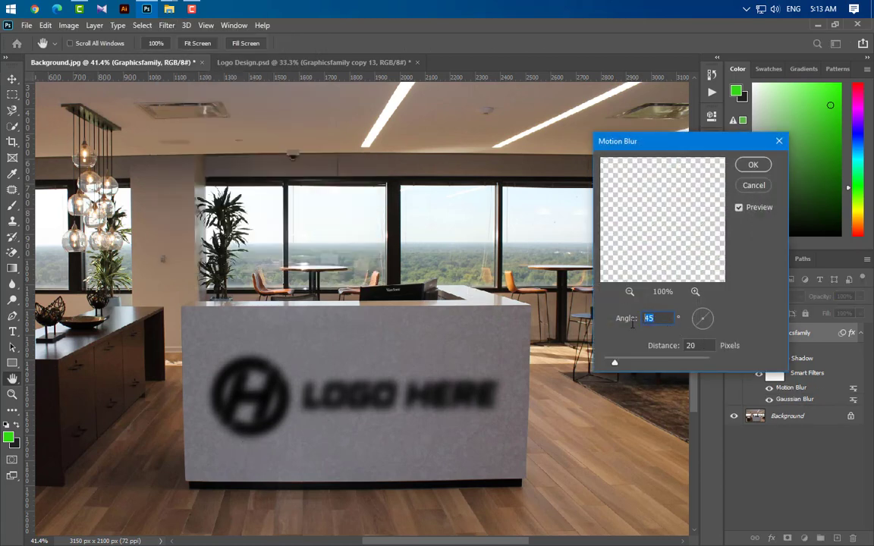
pyautogui.click(710, 346)
pyautogui.write('100')
pyautogui.click(753, 165)
# Set the Graphicsfamily logo layer's opacity to 40% and its fill to 0%.
pyautogui.click(847, 296)
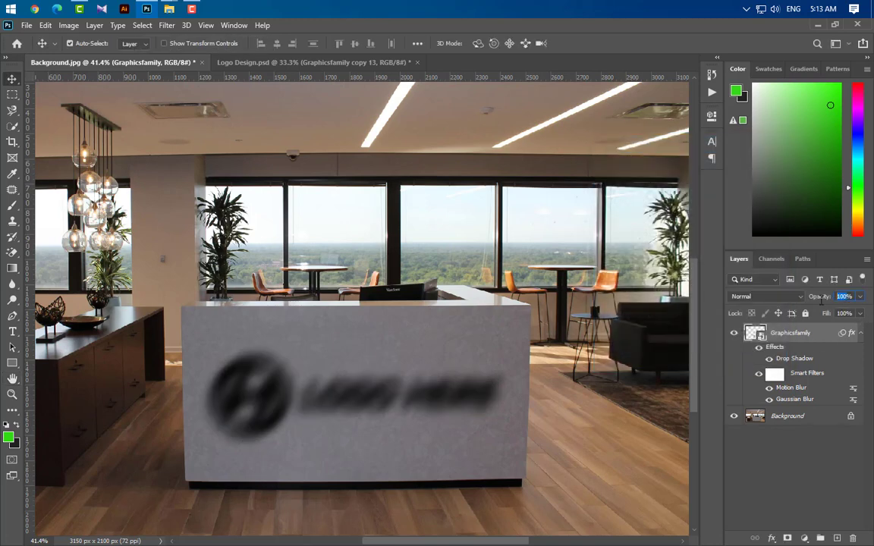
pyautogui.write('40')
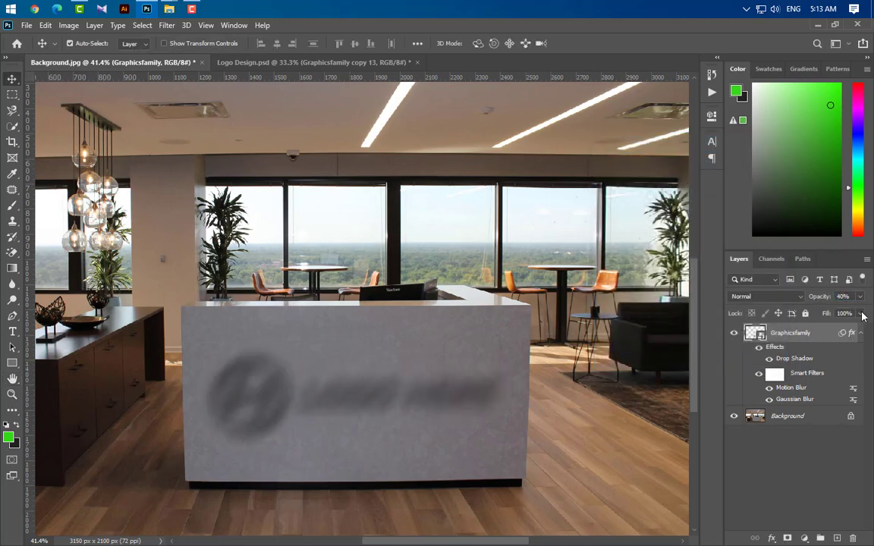
pyautogui.click(860, 314)
pyautogui.moveTo(860, 334); pyautogui.dragTo(702, 304)
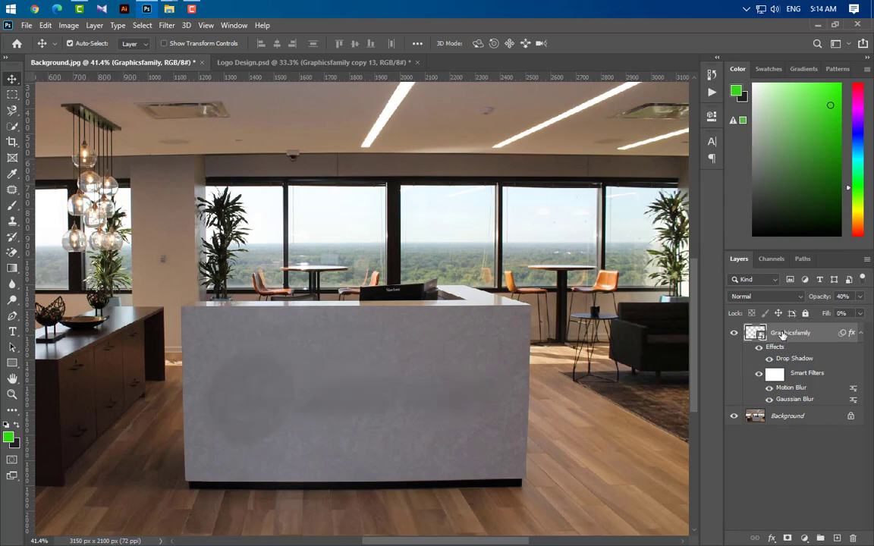
# Duplicate the Graphicsfamily layer and set the duplicate's Motion Blur distance to 20 pixels.
pyautogui.moveTo(820, 332); pyautogui.dragTo(839, 538)
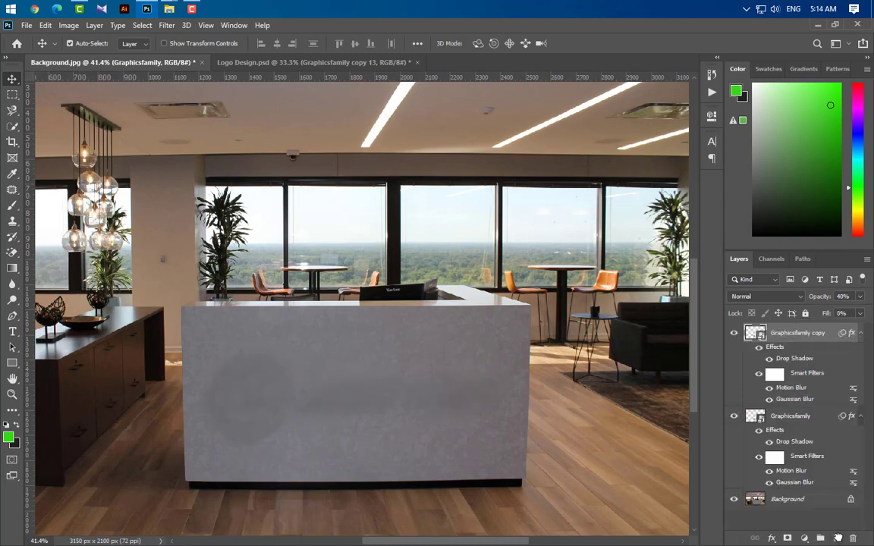
pyautogui.doubleClick(797, 388)
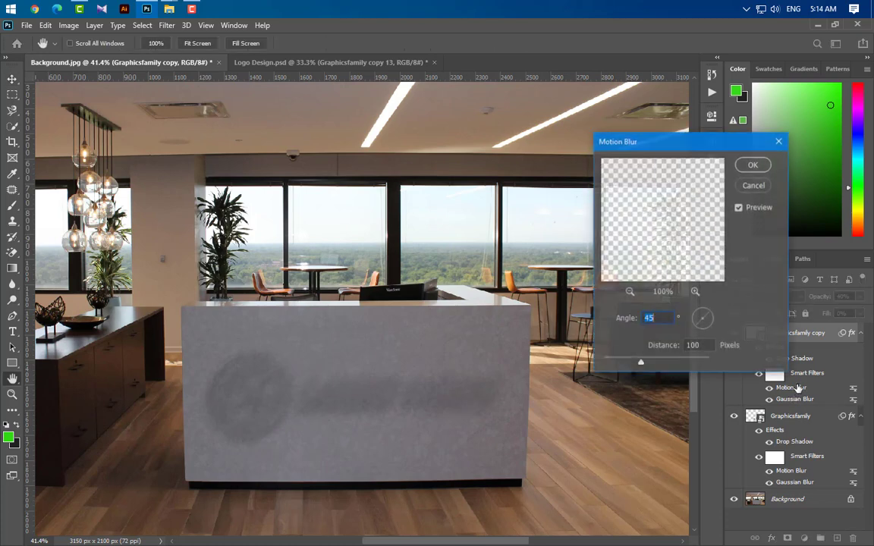
pyautogui.click(697, 346)
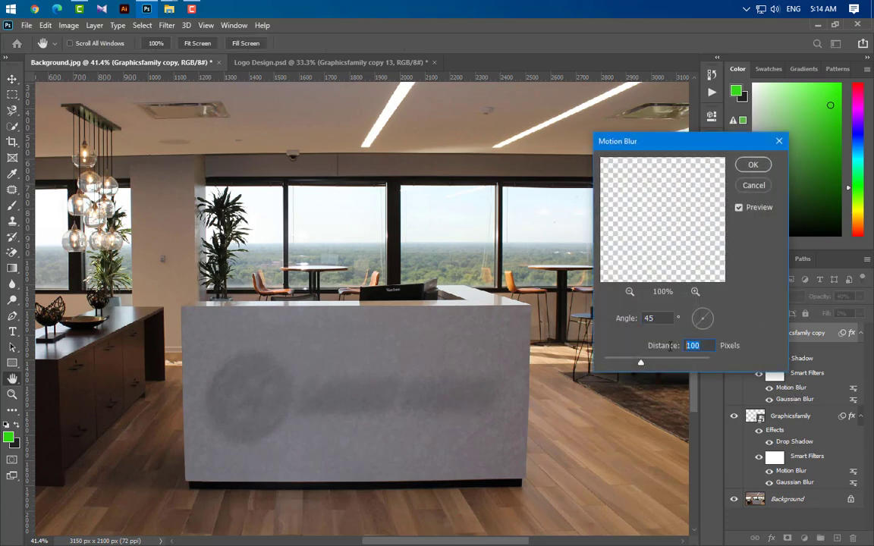
pyautogui.write('20')
pyautogui.click(753, 167)
# Set the duplicated logo layer's Gaussian Blur radius to 8 pixels and its layer opacity to 30%.
pyautogui.doubleClick(797, 400)
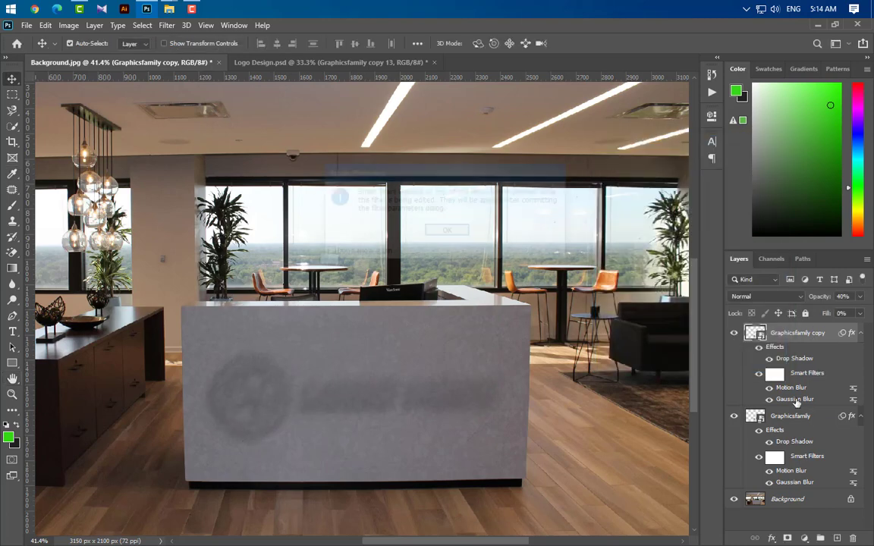
pyautogui.click(447, 231)
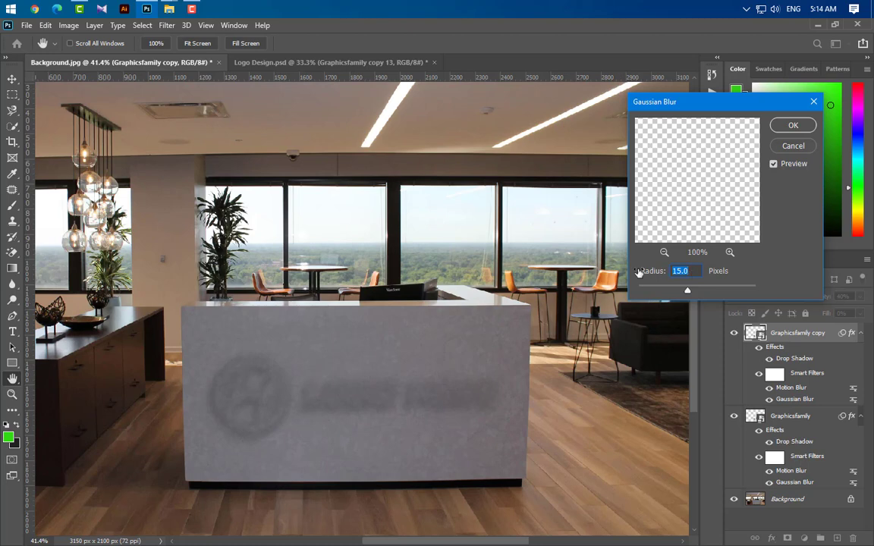
pyautogui.write('8')
pyautogui.click(792, 127)
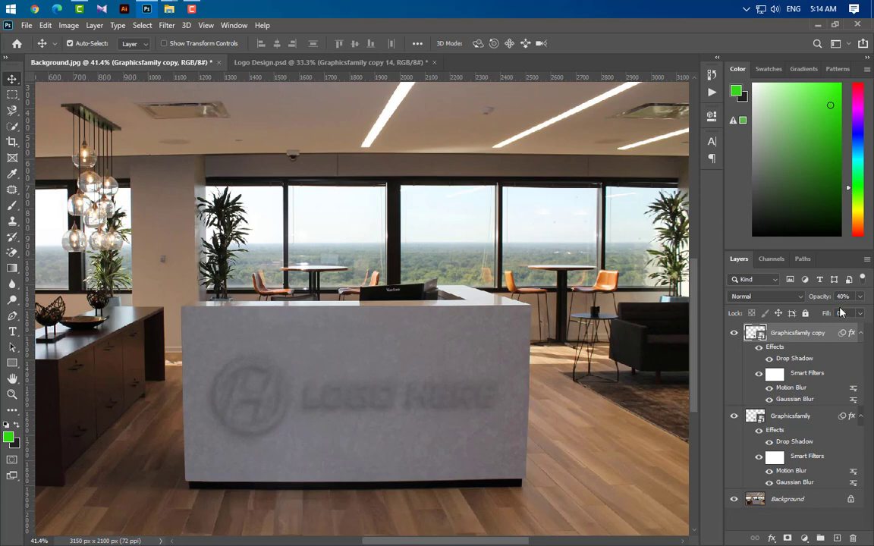
pyautogui.press('3')
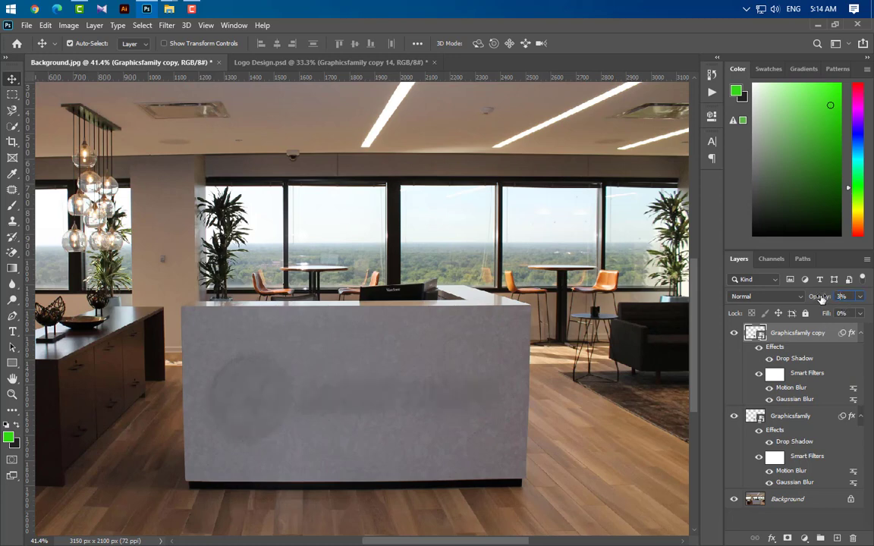
# Duplicate the Graphicsfamily copy layer, and group the two logo layers beneath the new duplicate.
pyautogui.hotkey('ctrl', 'j')
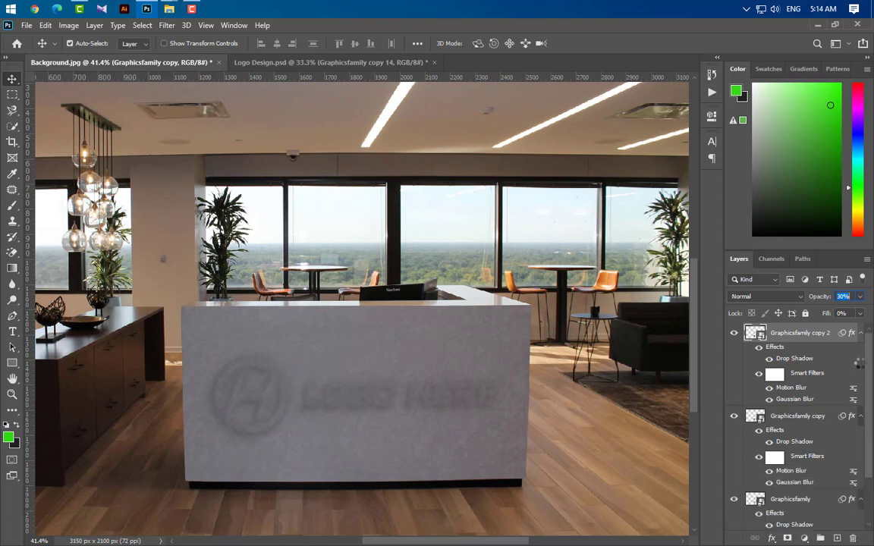
pyautogui.click(860, 416)
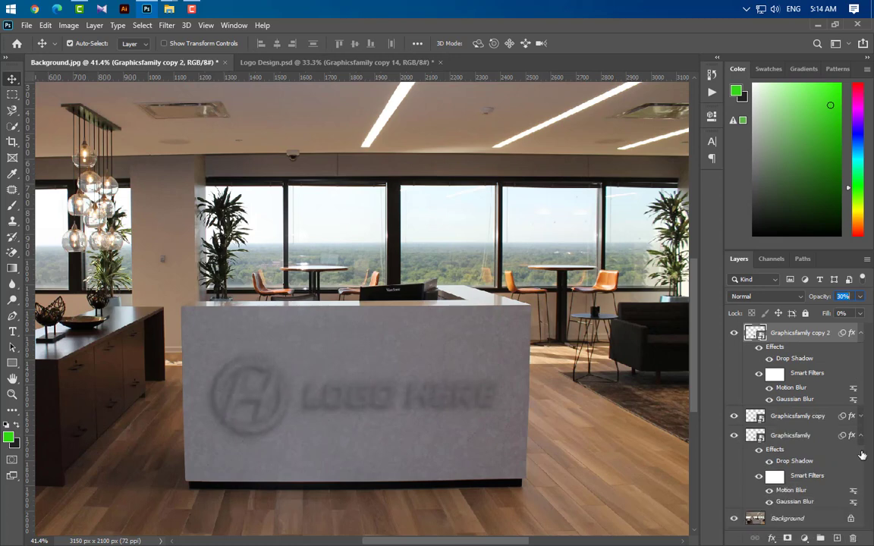
pyautogui.click(861, 435)
pyautogui.click(824, 422)
pyautogui.keyDown('shift'); pyautogui.click(822, 436); pyautogui.keyUp('shift')
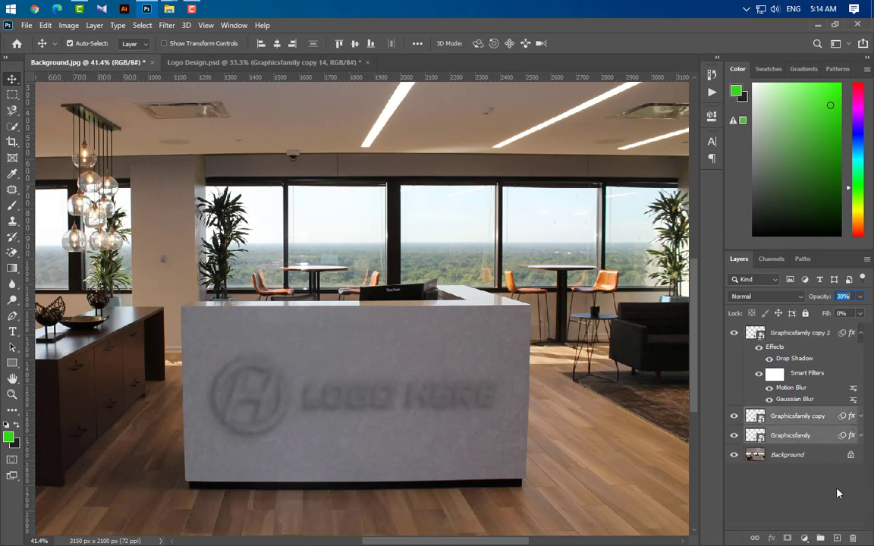
pyautogui.hotkey('ctrl', 'g')
# Set the Graphicsfamily copy 2 layer's opacity to 65% and delete its Gaussian Blur smart filter.
pyautogui.click(802, 336)
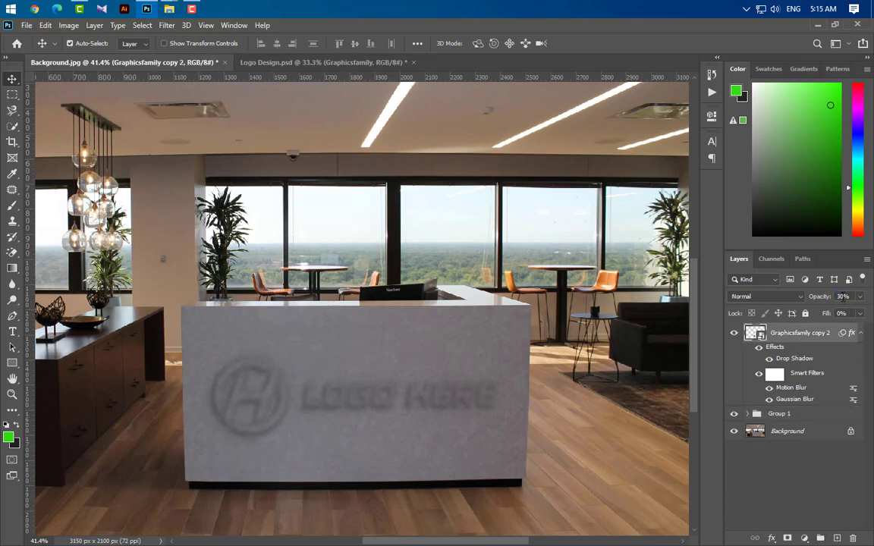
pyautogui.write('65')
pyautogui.press('Return')
pyautogui.moveTo(803, 406); pyautogui.dragTo(854, 539)
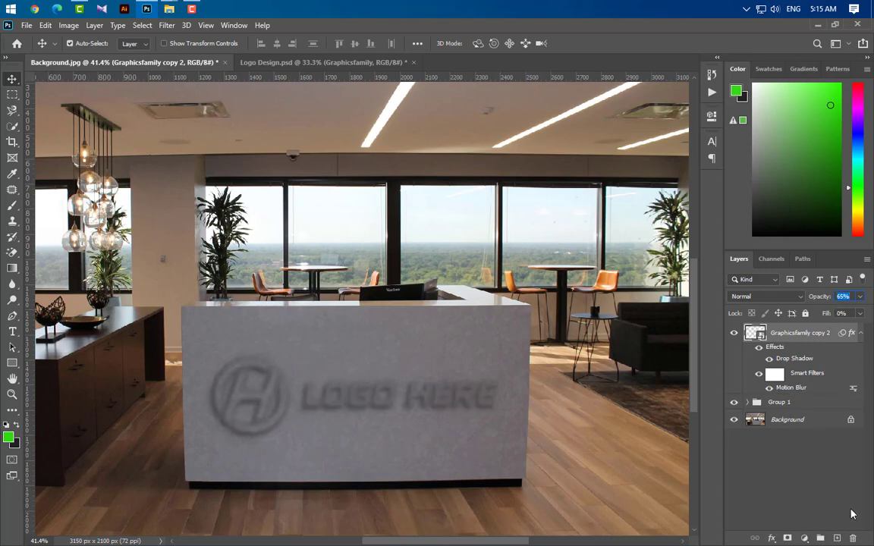
# Set the Motion Blur distance on the Graphicsfamily copy 2 layer to 12 pixels.
pyautogui.doubleClick(794, 388)
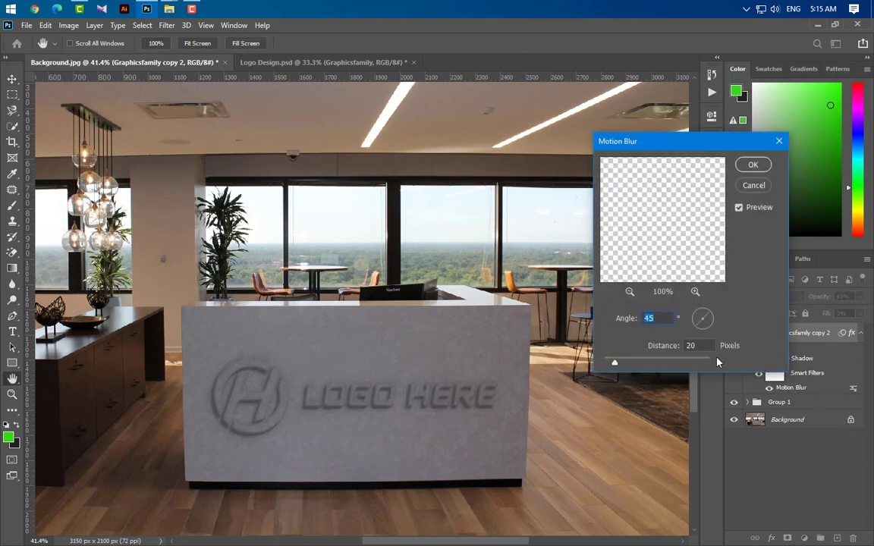
pyautogui.moveTo(686, 346); pyautogui.dragTo(665, 356)
pyautogui.write('12')
pyautogui.click(753, 166)
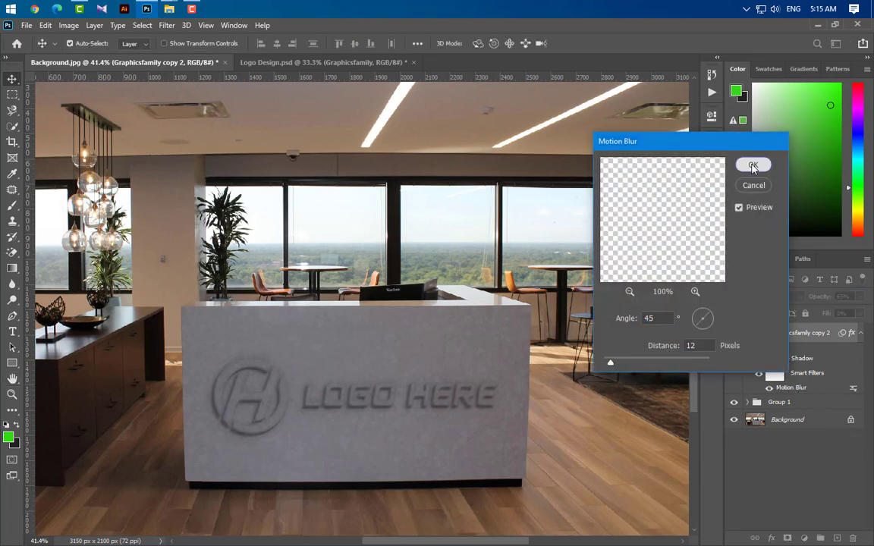
# Duplicate the Graphicsfamily copy 2 layer and set the duplicate's drop shadow to 15% opacity, 8 px distance, 5% spread and 20 px size.
pyautogui.moveTo(828, 336); pyautogui.dragTo(837, 538)
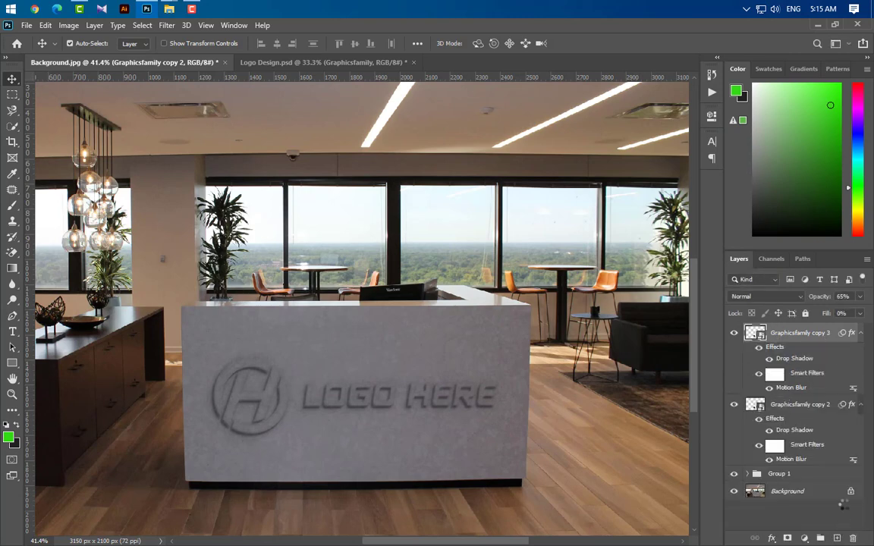
pyautogui.click(862, 404)
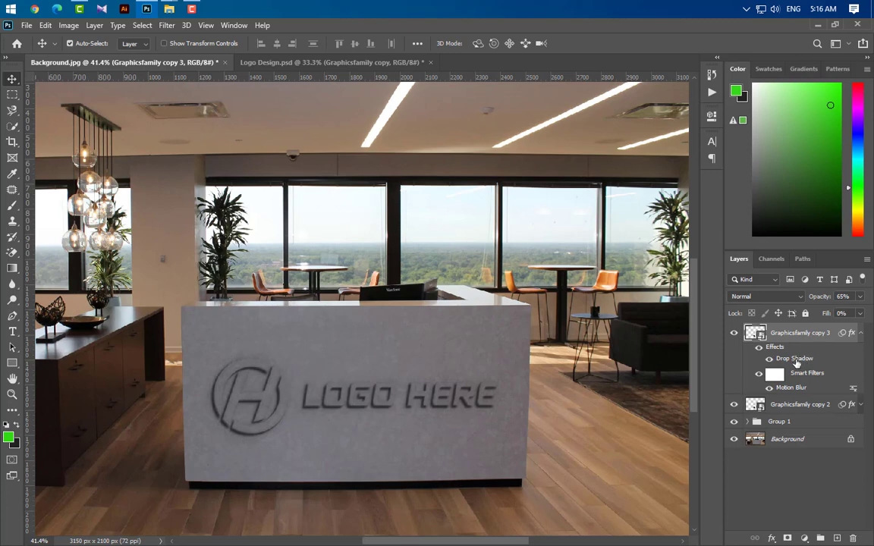
pyautogui.doubleClick(793, 360)
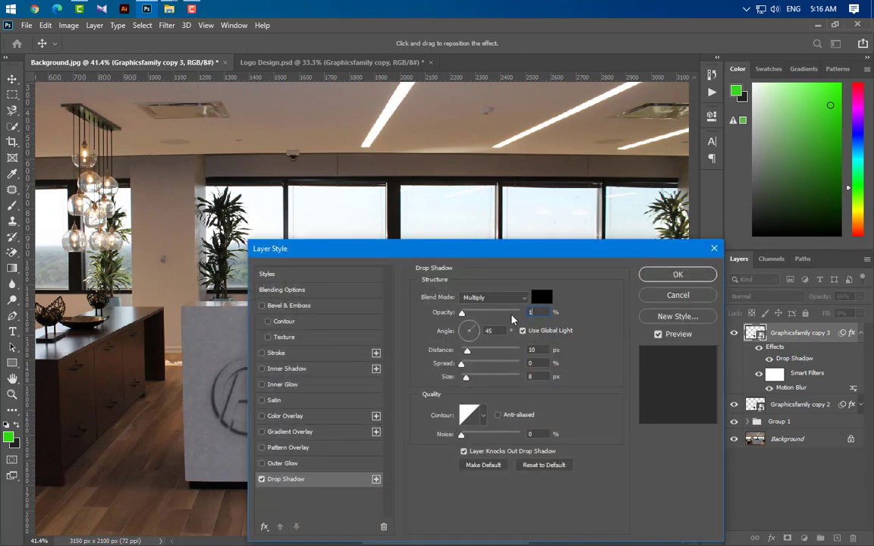
pyautogui.write('15')
pyautogui.moveTo(496, 332); pyautogui.dragTo(486, 345)
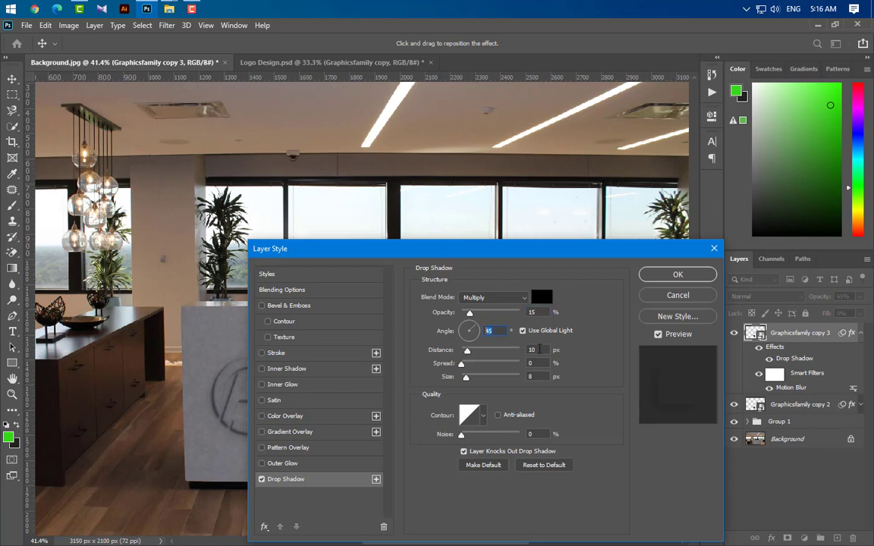
pyautogui.moveTo(539, 350); pyautogui.dragTo(517, 380)
pyautogui.write('8')
pyautogui.write('5')
pyautogui.write('20')
# Add a Color Overlay in dark gray (2e2e2e) to the Graphicsfamily copy 3 layer and apply the layer style.
pyautogui.click(318, 421)
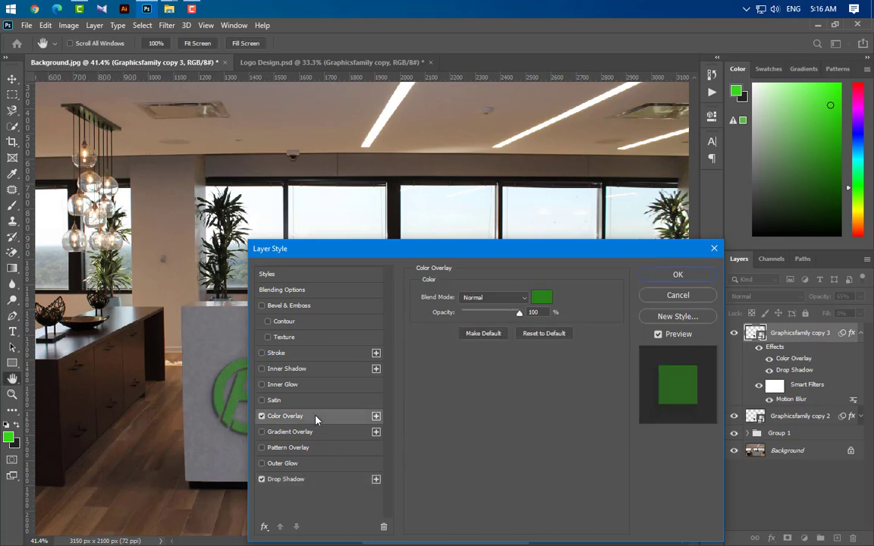
pyautogui.click(542, 297)
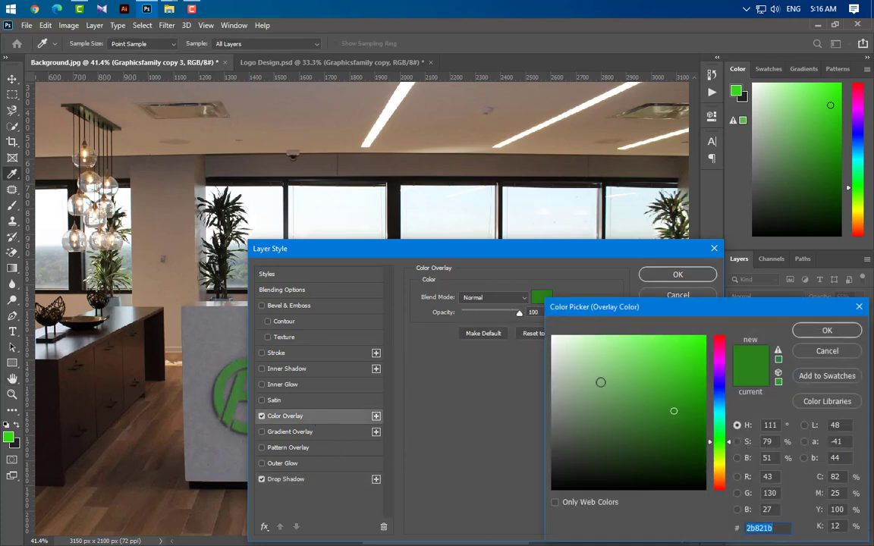
pyautogui.write('2e2e2e')
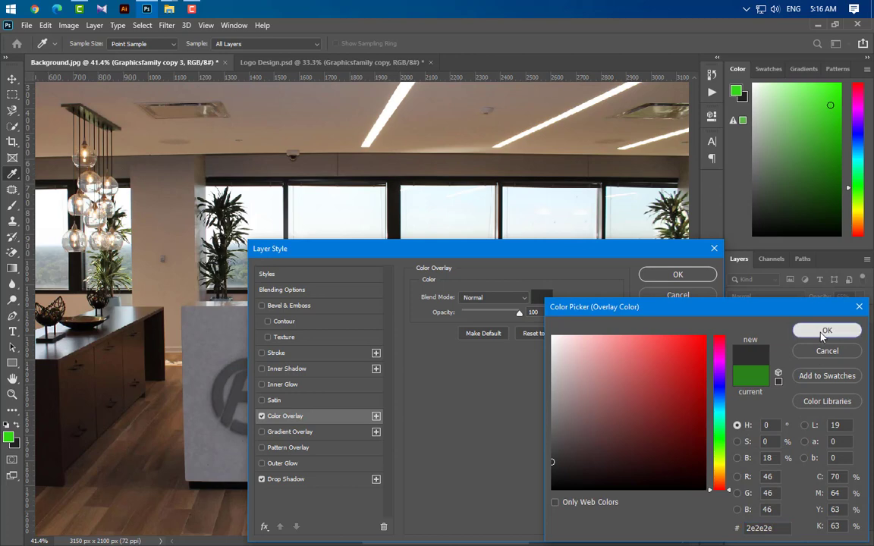
pyautogui.click(827, 331)
pyautogui.click(683, 278)
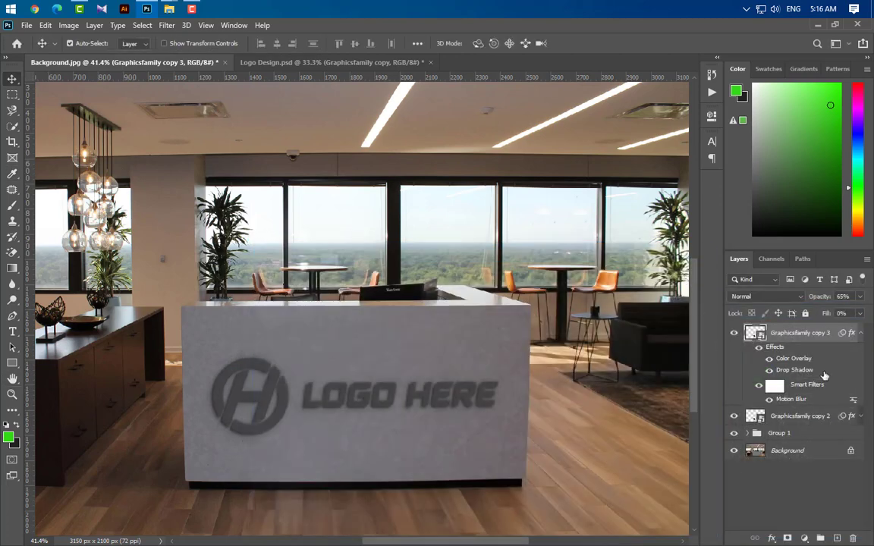
# Duplicate the Graphicsfamily copy 3 layer and remove the Color Overlay effect from the duplicate.
pyautogui.moveTo(828, 339); pyautogui.dragTo(837, 538)
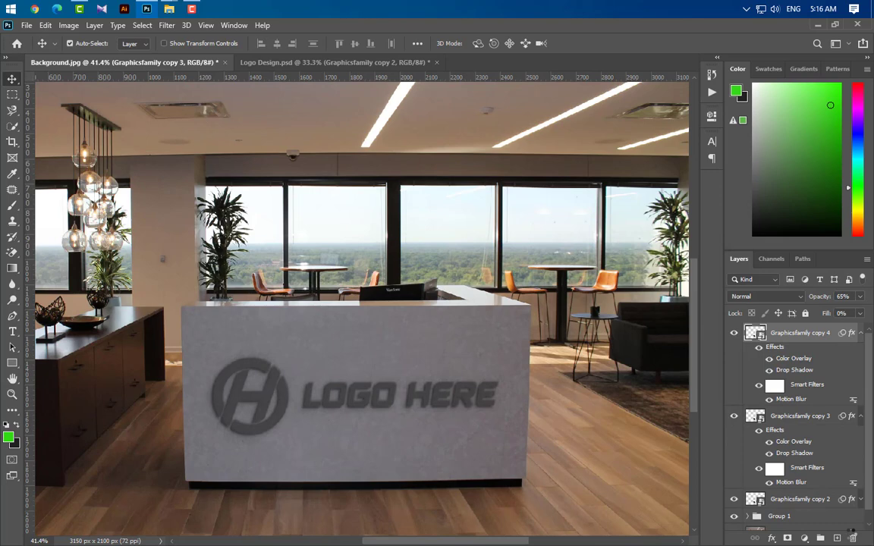
pyautogui.click(860, 416)
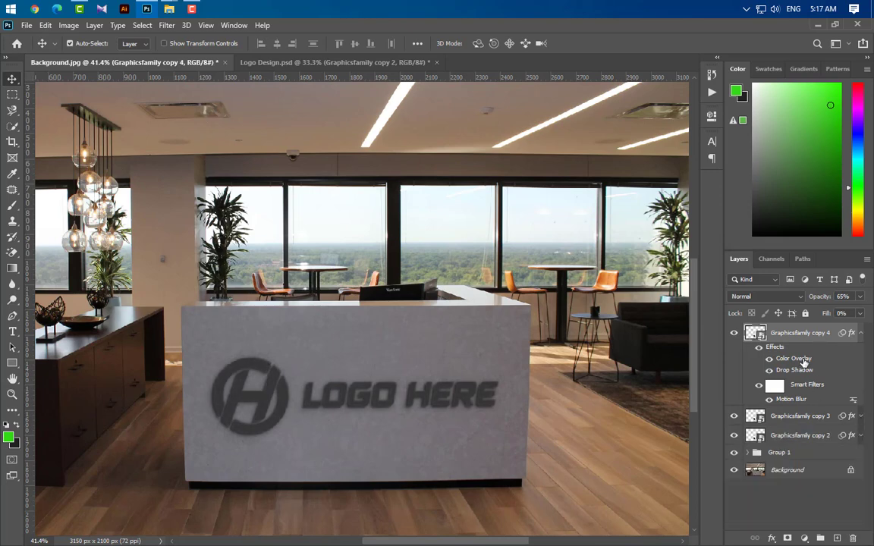
pyautogui.moveTo(806, 362); pyautogui.dragTo(853, 538)
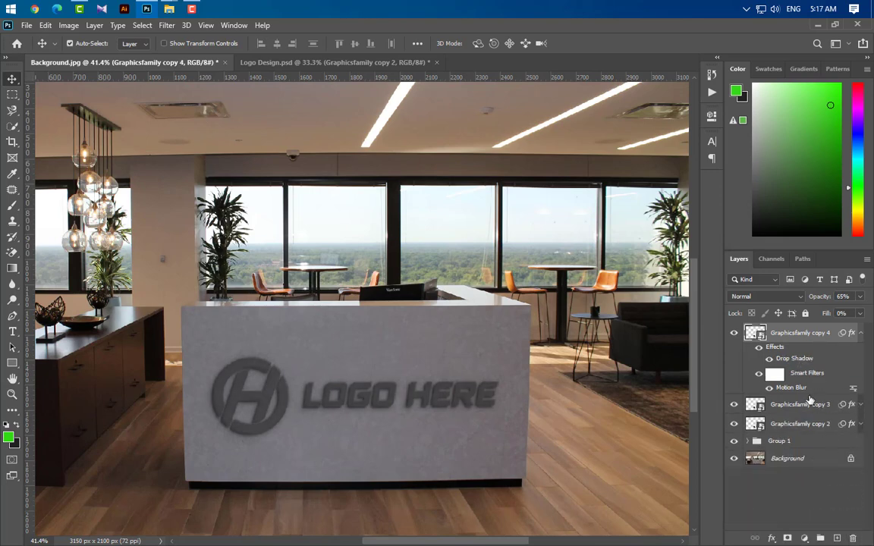
# Set the Graphicsfamily copy 4 drop shadow to 75% opacity, 90° angle, 5 px distance, 0% spread and 10 px size, and apply it.
pyautogui.doubleClick(795, 359)
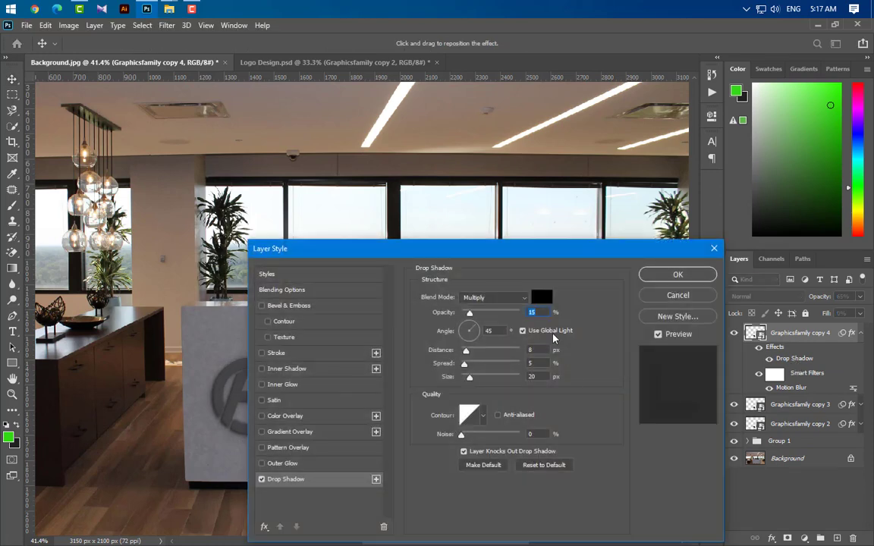
pyautogui.write('75')
pyautogui.press('Tab')
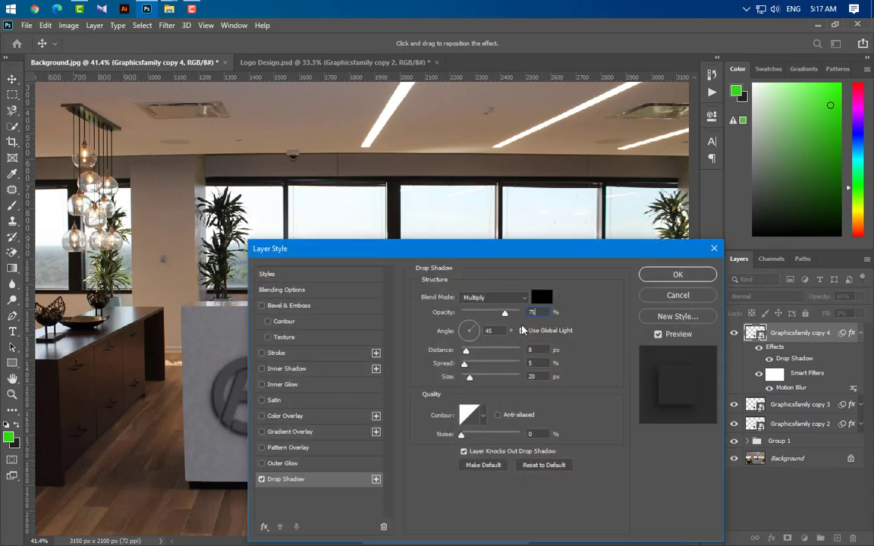
pyautogui.write('90')
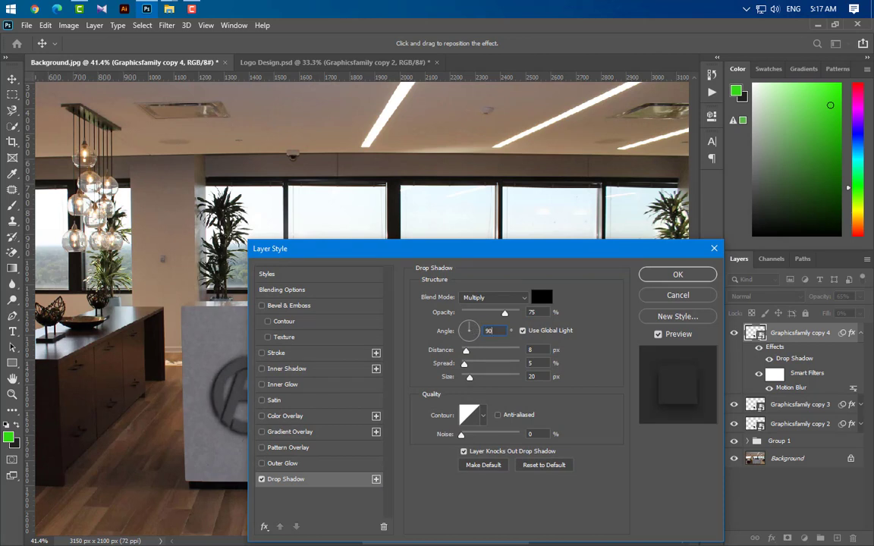
pyautogui.press('Tab')
pyautogui.press('Tab')
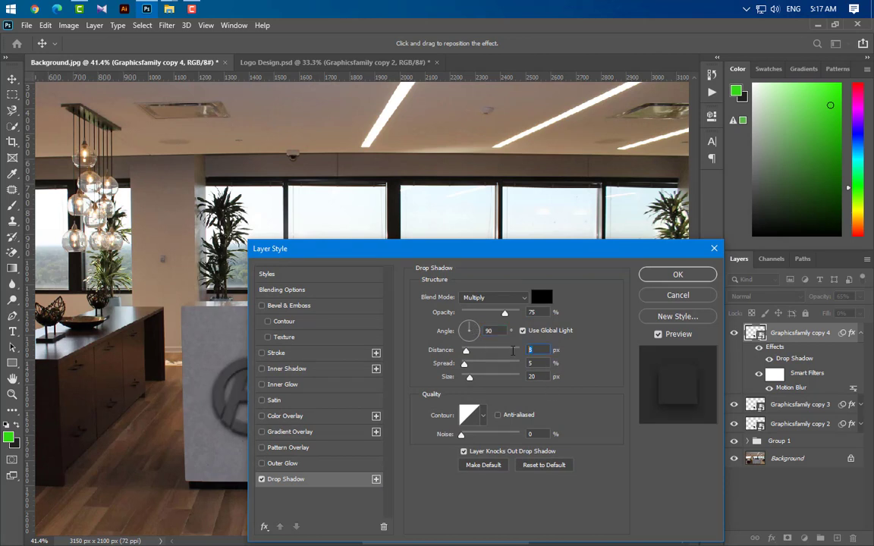
pyautogui.write('5')
pyautogui.moveTo(544, 378); pyautogui.dragTo(507, 360)
pyautogui.write('10')
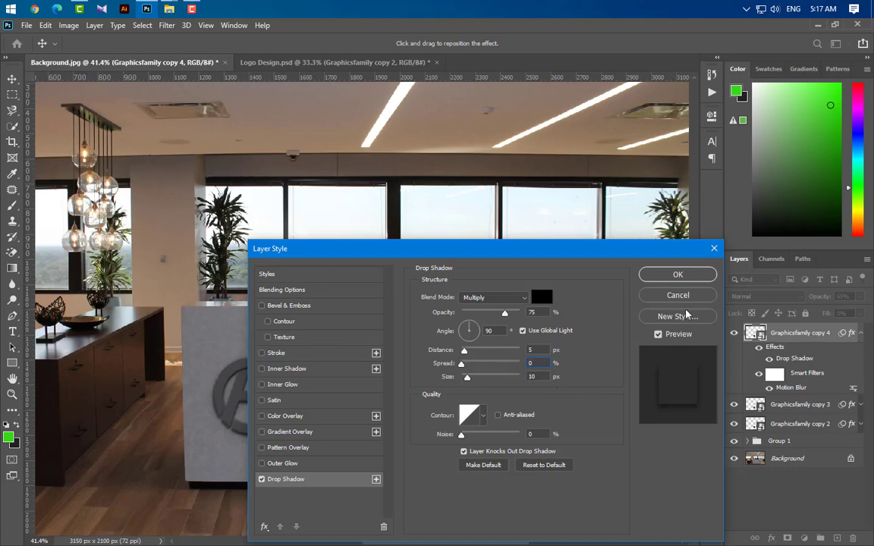
pyautogui.click(677, 274)
# Duplicate the Graphicsfamily copy 4 layer and collapse the effects list of the original.
pyautogui.moveTo(831, 335); pyautogui.dragTo(837, 539)
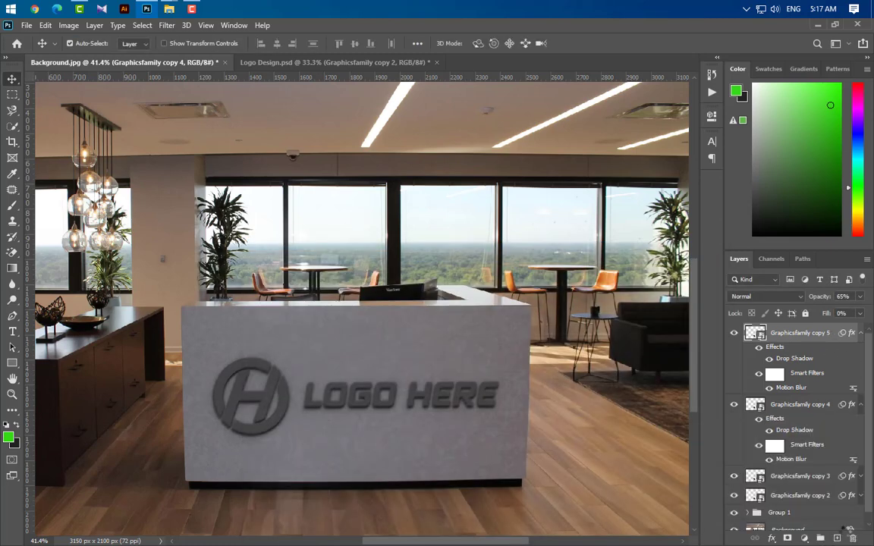
pyautogui.click(860, 405)
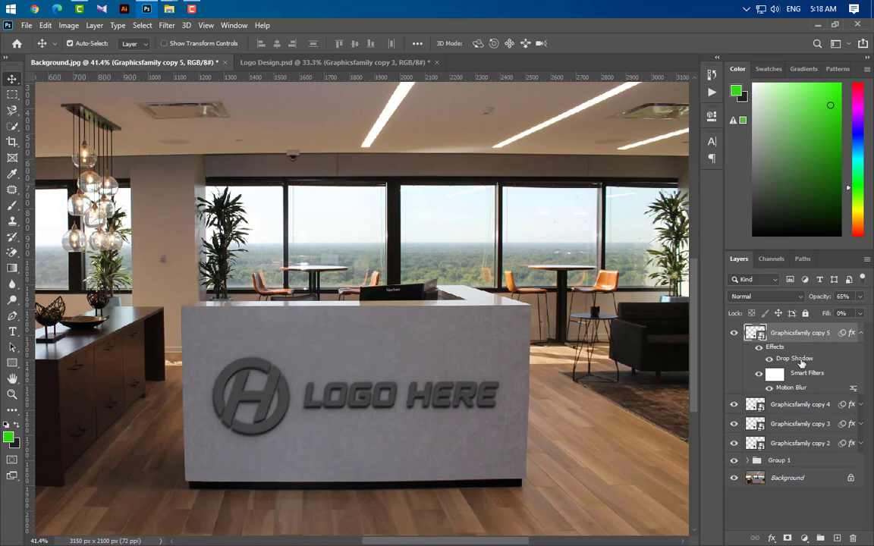
# Set the Graphicsfamily copy 5 drop shadow to 45% opacity, 45° angle, 10 px distance and 5 px size, and apply it.
pyautogui.doubleClick(801, 364)
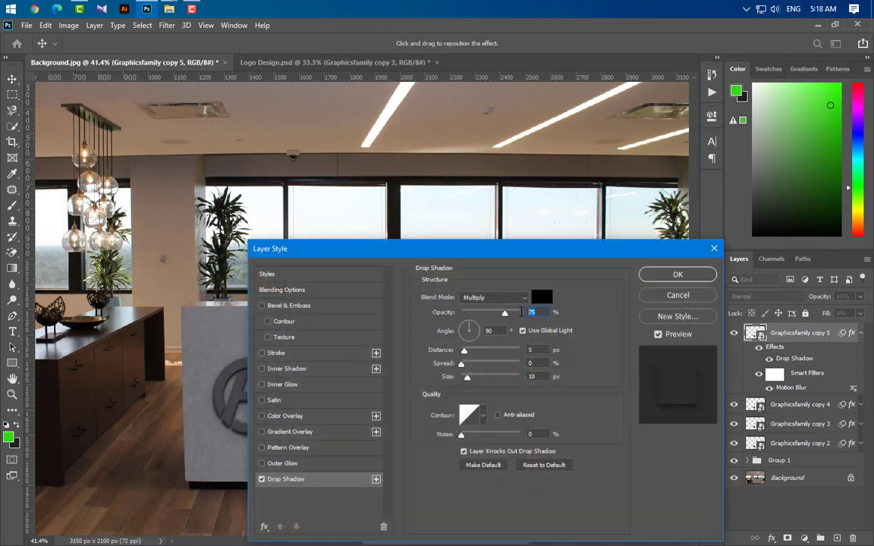
pyautogui.write('45')
pyautogui.moveTo(498, 332); pyautogui.dragTo(482, 334)
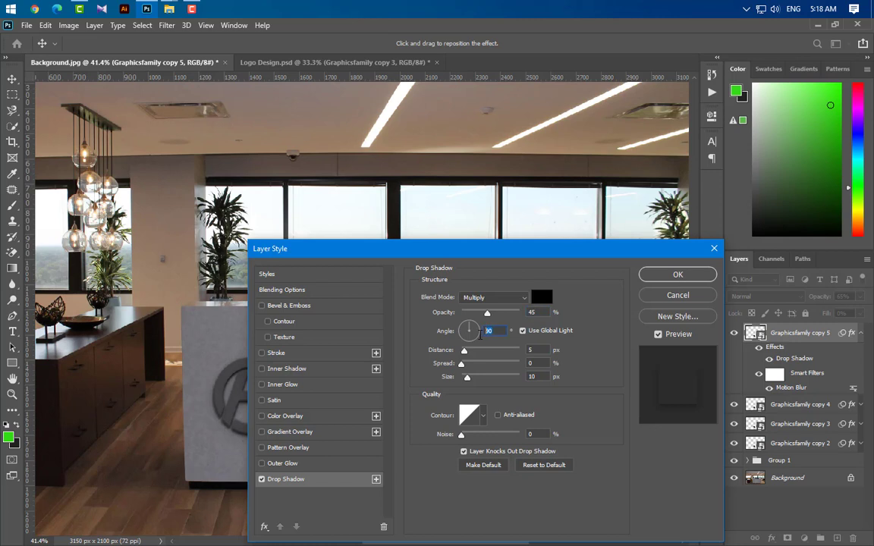
pyautogui.write('45')
pyautogui.press('Tab')
pyautogui.write('10')
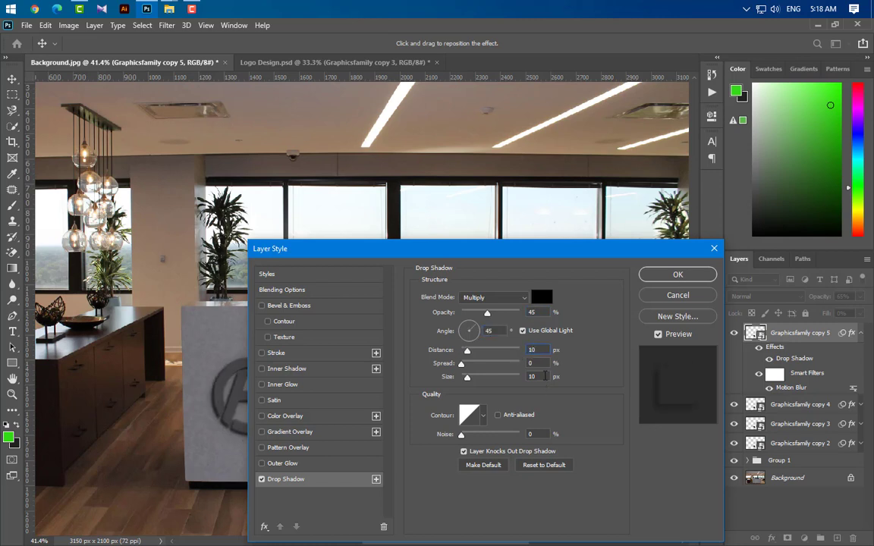
pyautogui.moveTo(544, 377); pyautogui.dragTo(512, 379)
pyautogui.write('5')
pyautogui.click(678, 275)
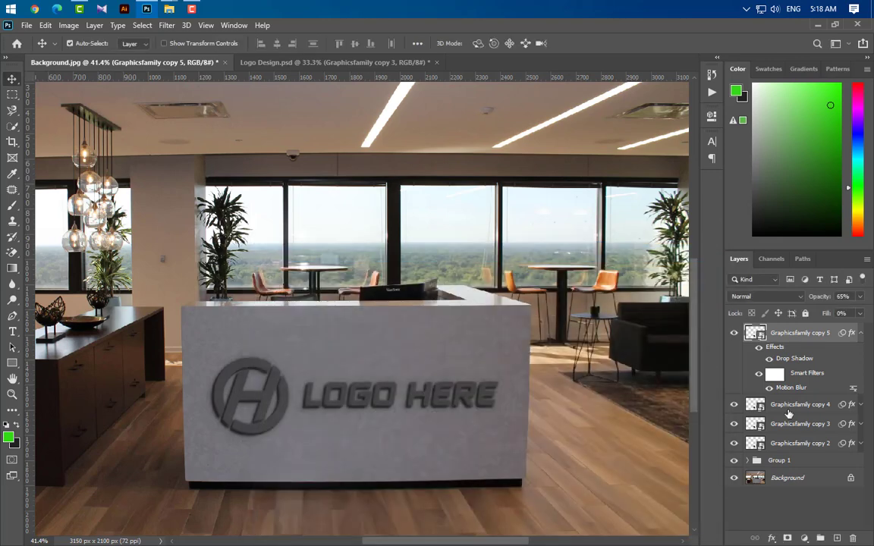
# Duplicate the Graphicsfamily copy 5 layer and set the duplicate's drop shadow to 8 px distance and 7 px size.
pyautogui.moveTo(831, 347); pyautogui.dragTo(838, 537)
pyautogui.click(861, 404)
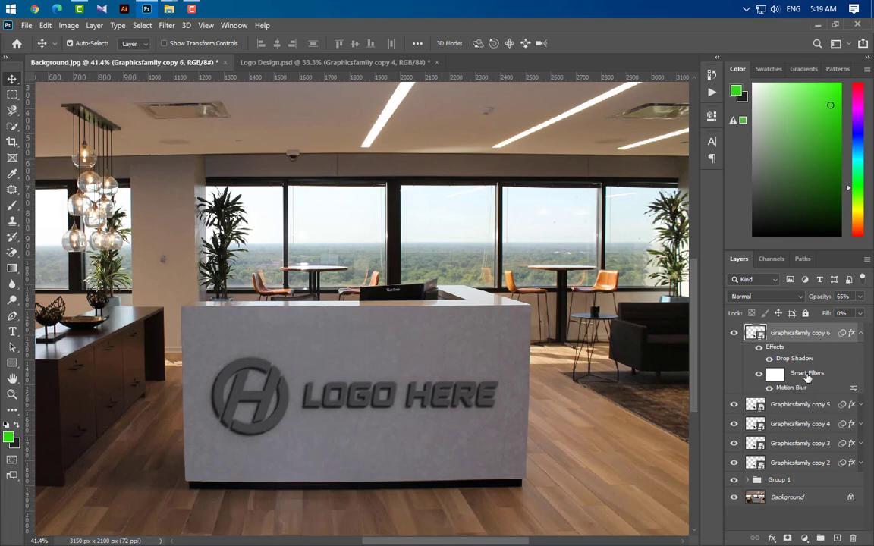
pyautogui.doubleClick(797, 361)
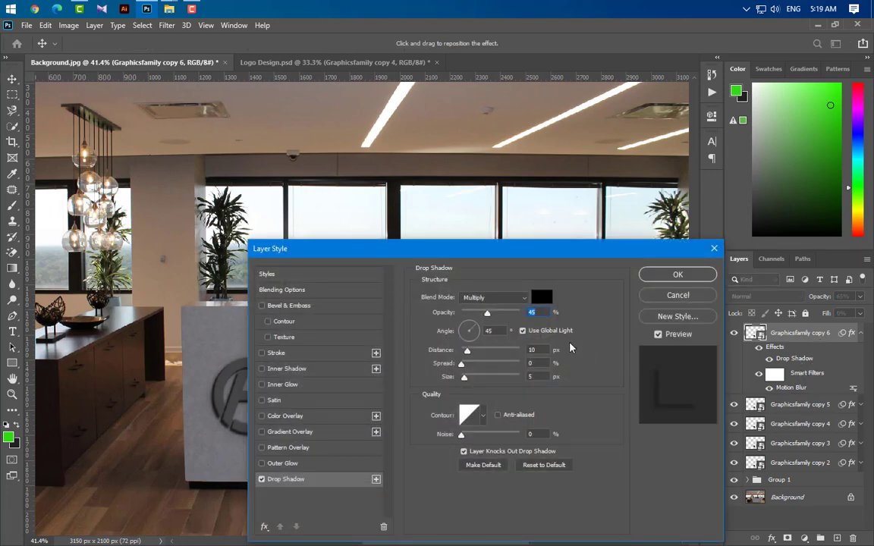
pyautogui.press('Tab')
pyautogui.press('Tab')
pyautogui.write('8')
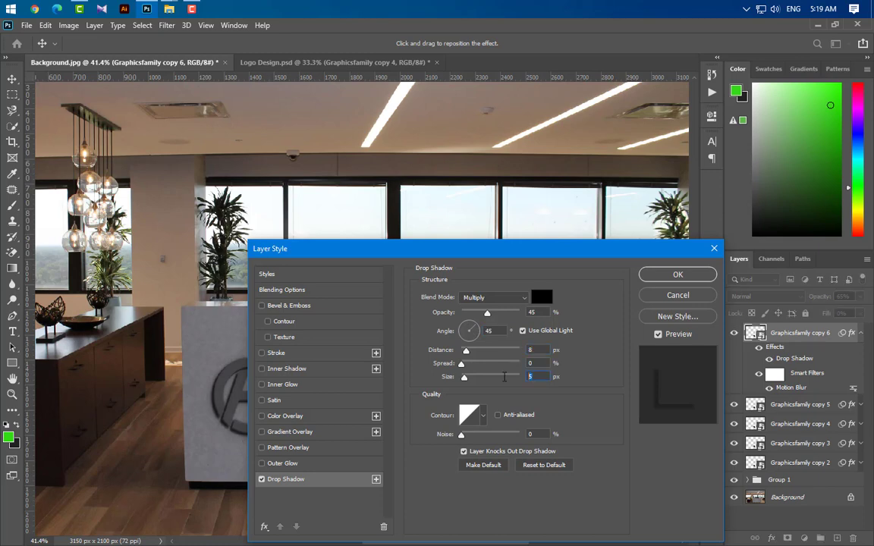
pyautogui.press('Tab')
pyautogui.press('Tab')
pyautogui.write('7')
pyautogui.press('Return')
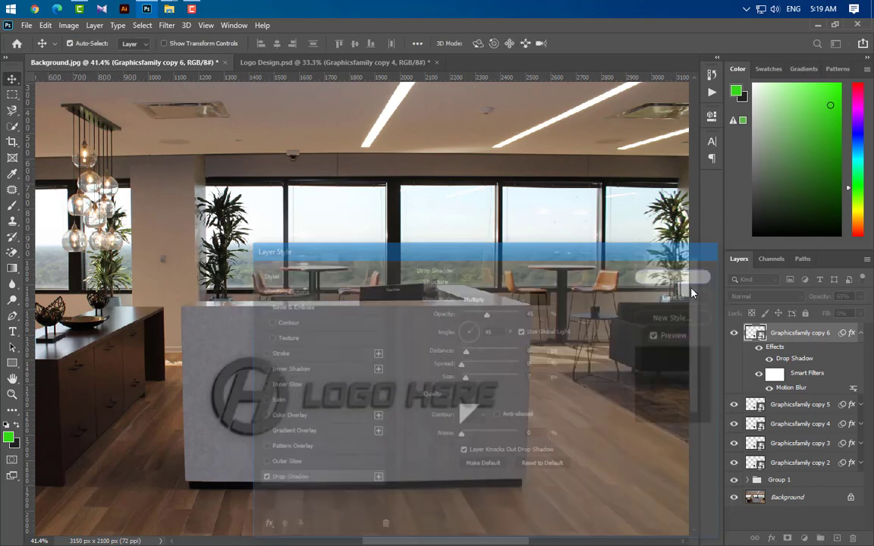
# Raise the opacity of the Graphicsfamily copy 6 layer to 100%.
pyautogui.scroll(1, 832, 339)
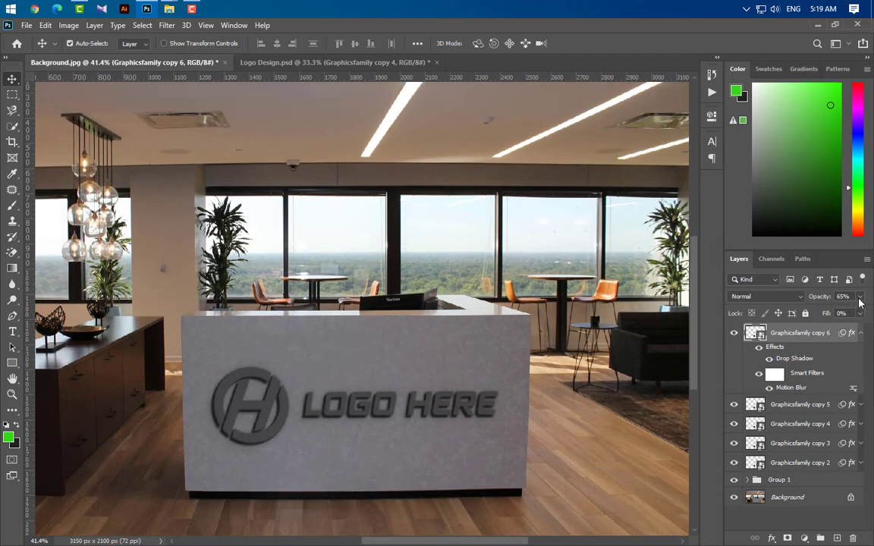
pyautogui.click(860, 297)
pyautogui.moveTo(846, 314); pyautogui.dragTo(871, 309)
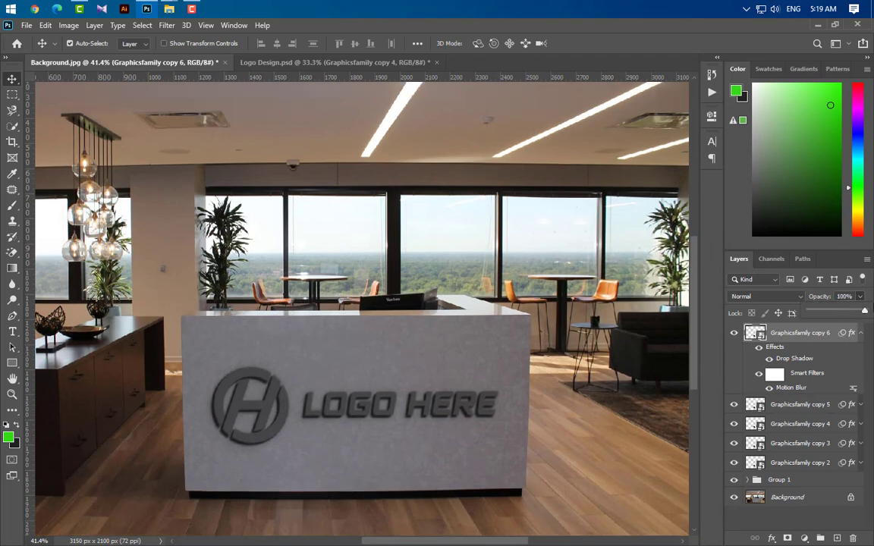
# Duplicate the Graphicsfamily copy 6 layer and collapse the effects lists of both layers.
pyautogui.click(813, 339)
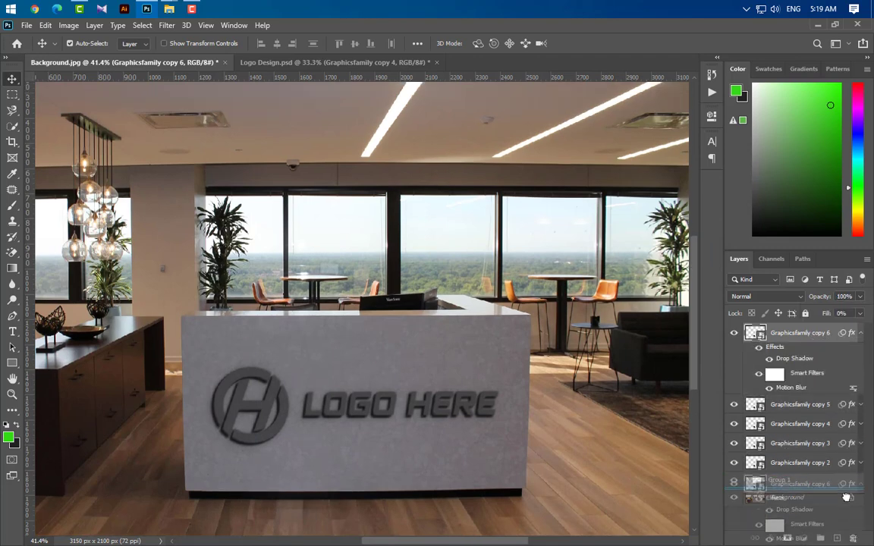
pyautogui.hotkey('ctrl', 'j')
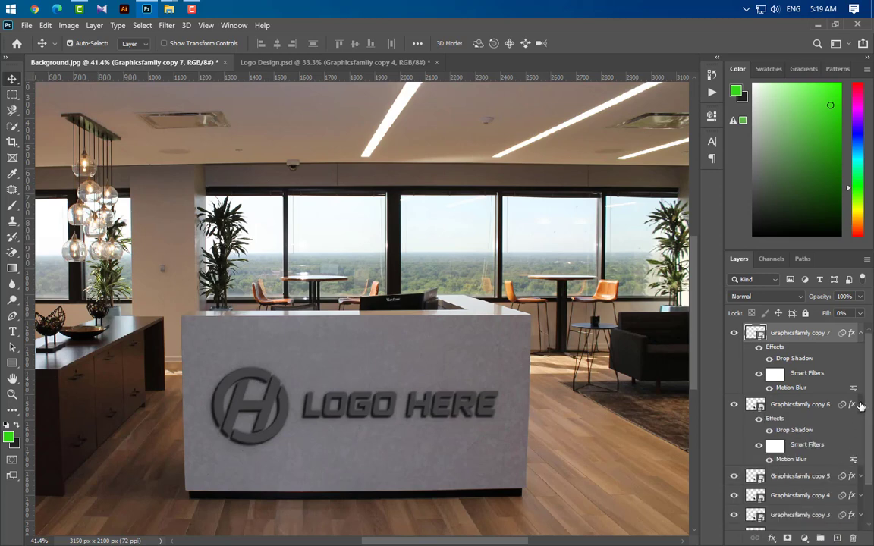
pyautogui.click(861, 405)
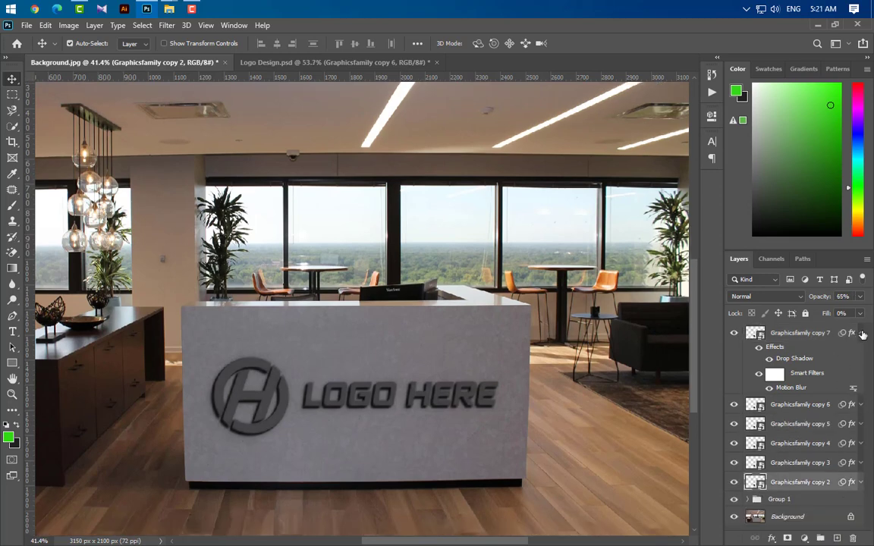
pyautogui.click(861, 334)
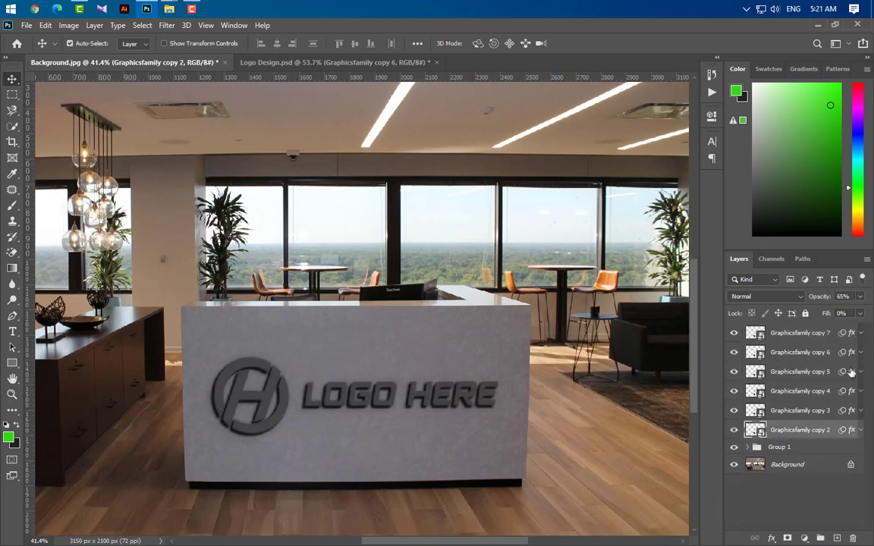
# Duplicate the Graphicsfamily copy 7 layer and group the layers Graphicsfamily copy 2 through copy 7, leaving the new duplicate outside.
pyautogui.moveTo(824, 333); pyautogui.dragTo(838, 535)
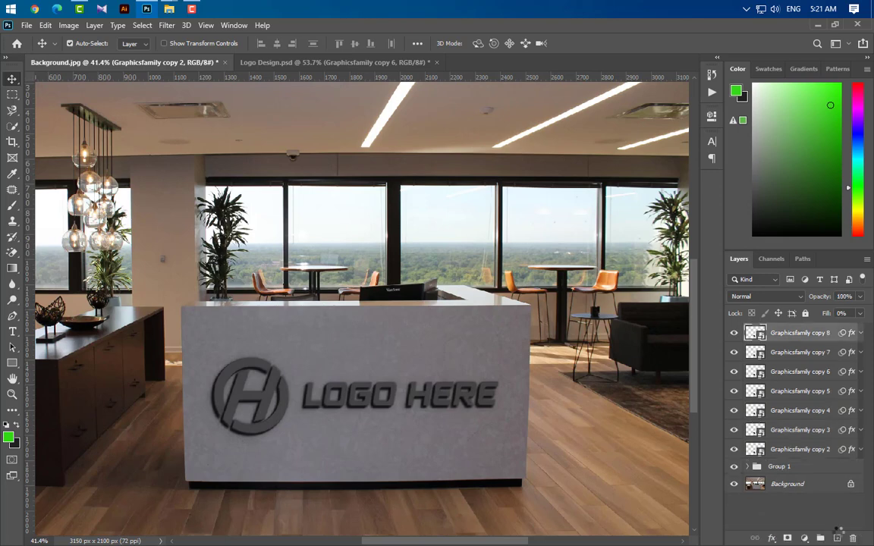
pyautogui.click(801, 354)
pyautogui.keyDown('ctrl'); pyautogui.click(806, 377); pyautogui.keyUp('ctrl')
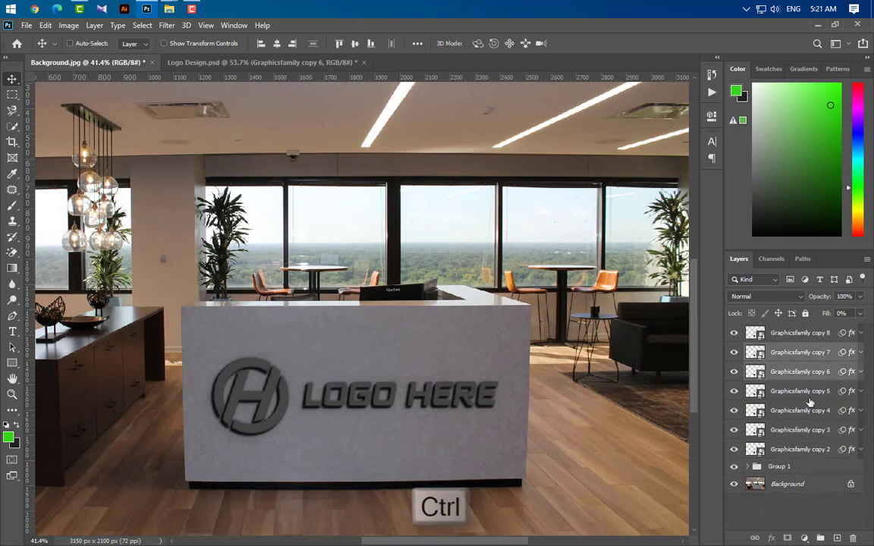
pyautogui.keyDown('ctrl'); pyautogui.click(810, 398); pyautogui.keyUp('ctrl')
pyautogui.keyDown('ctrl'); pyautogui.click(809, 410); pyautogui.keyUp('ctrl')
pyautogui.keyDown('ctrl'); pyautogui.click(809, 430); pyautogui.keyUp('ctrl')
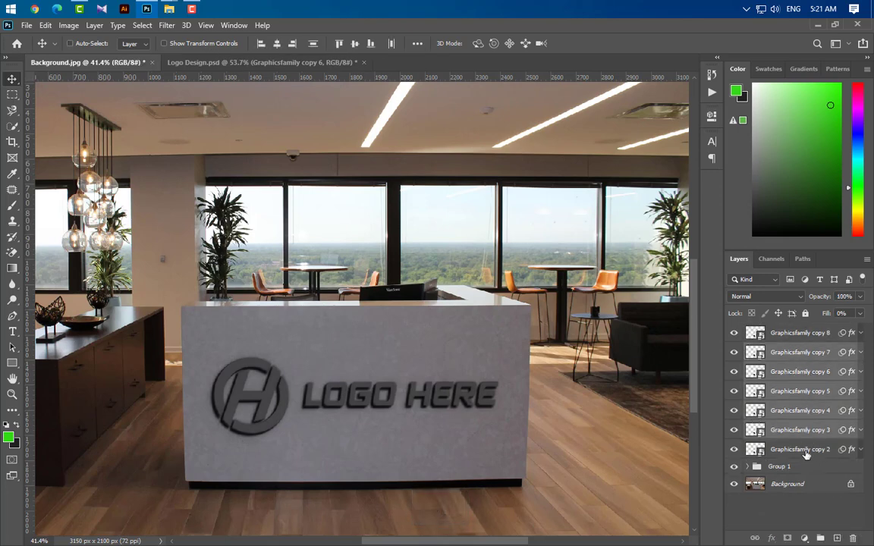
pyautogui.keyDown('ctrl'); pyautogui.click(806, 450); pyautogui.keyUp('ctrl')
pyautogui.hotkey('ctrl', 'g')
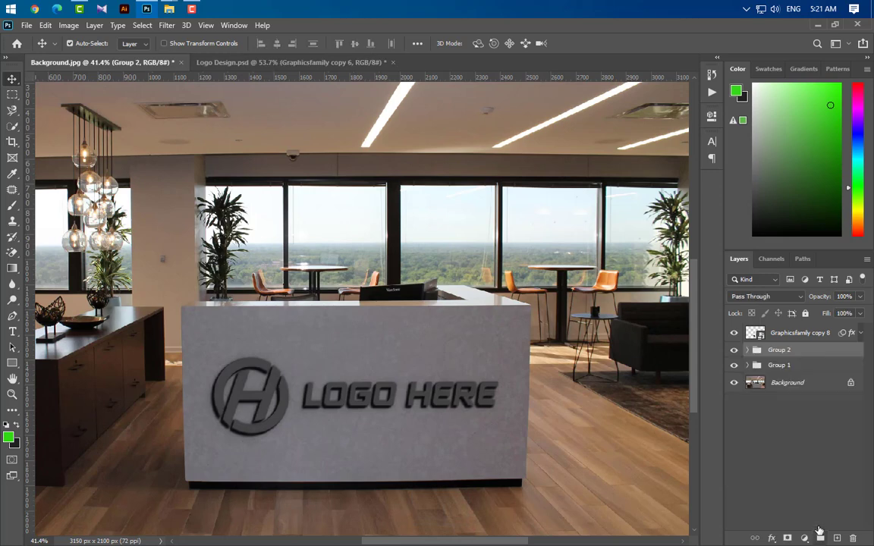
# Put Group 1 and Group 2 together into a new group named Shadows.
pyautogui.keyDown('ctrl'); pyautogui.click(802, 370); pyautogui.keyUp('ctrl')
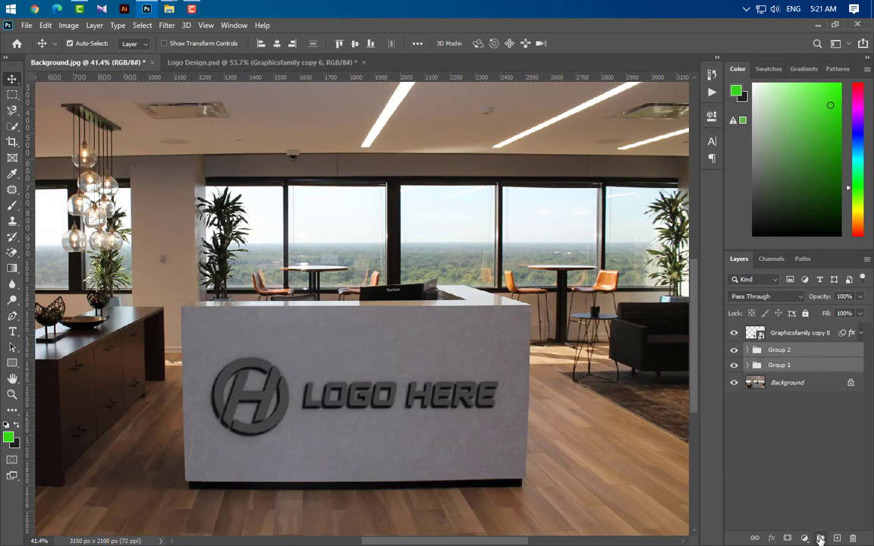
pyautogui.hotkey('ctrl', 'g')
pyautogui.doubleClick(780, 353)
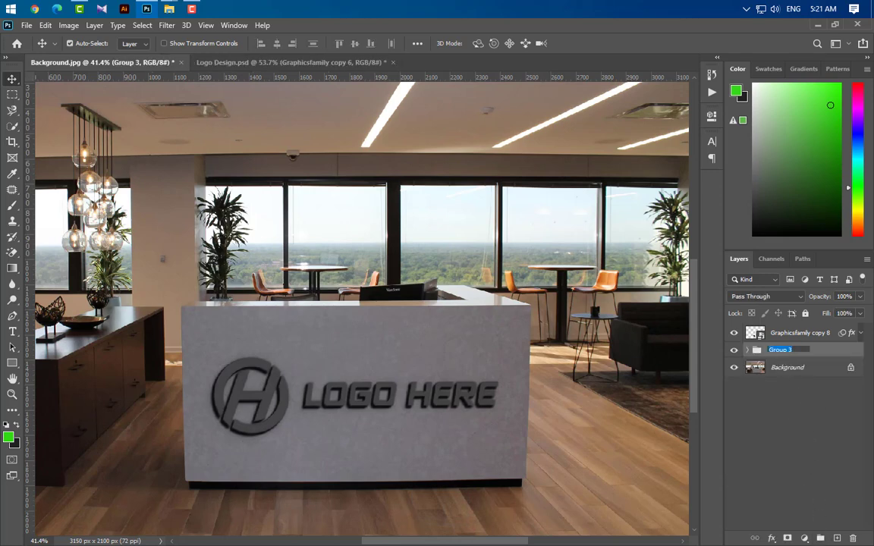
pyautogui.write('Shadows')
pyautogui.press('Return')
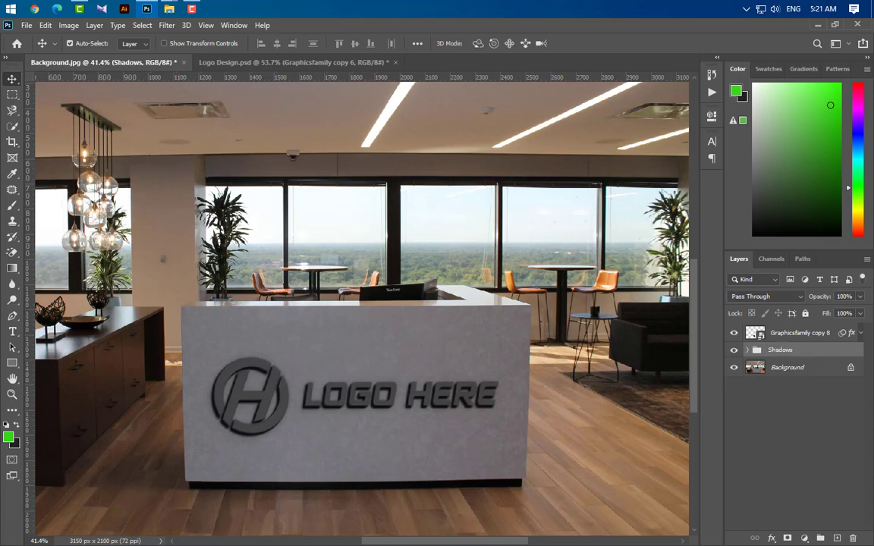
# Remove the layer effects and smart filters from the Graphicsfamily copy 8 layer and set its fill to 100%.
pyautogui.click(816, 337)
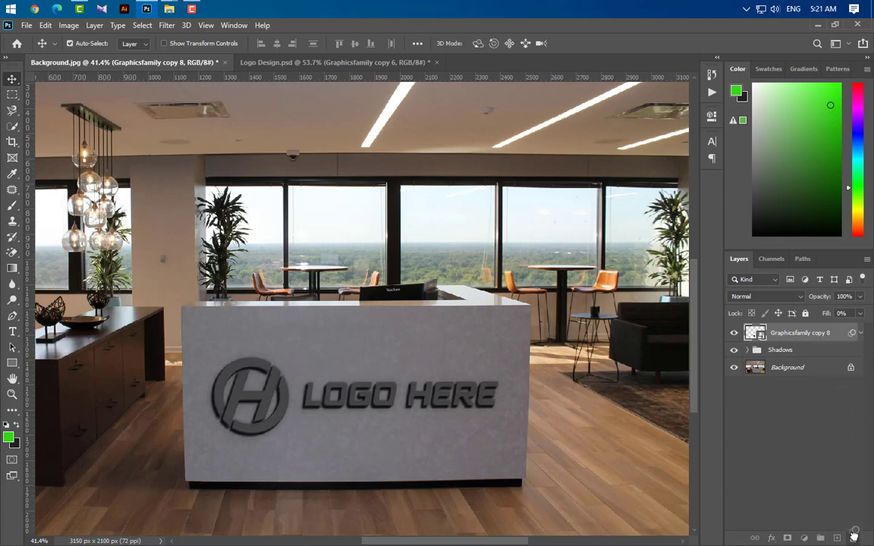
pyautogui.click(860, 314)
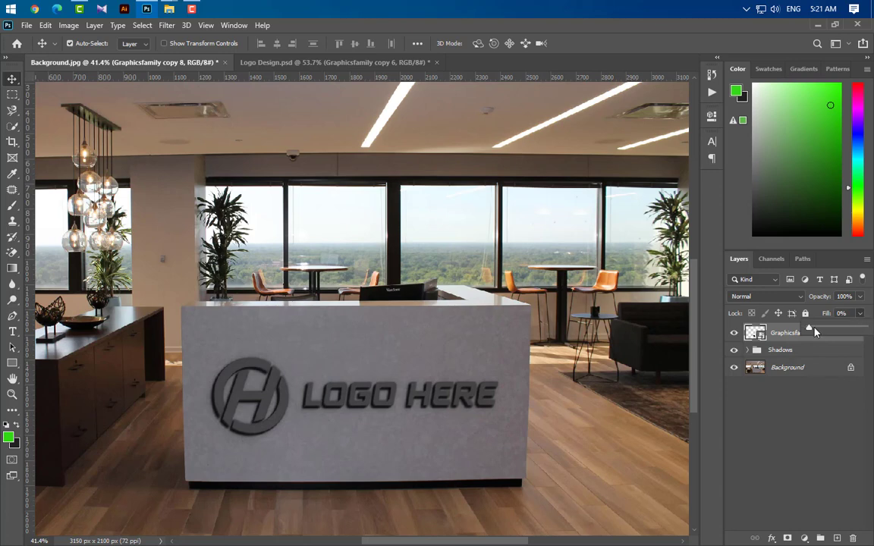
pyautogui.moveTo(807, 328); pyautogui.dragTo(864, 327)
pyautogui.click(779, 337)
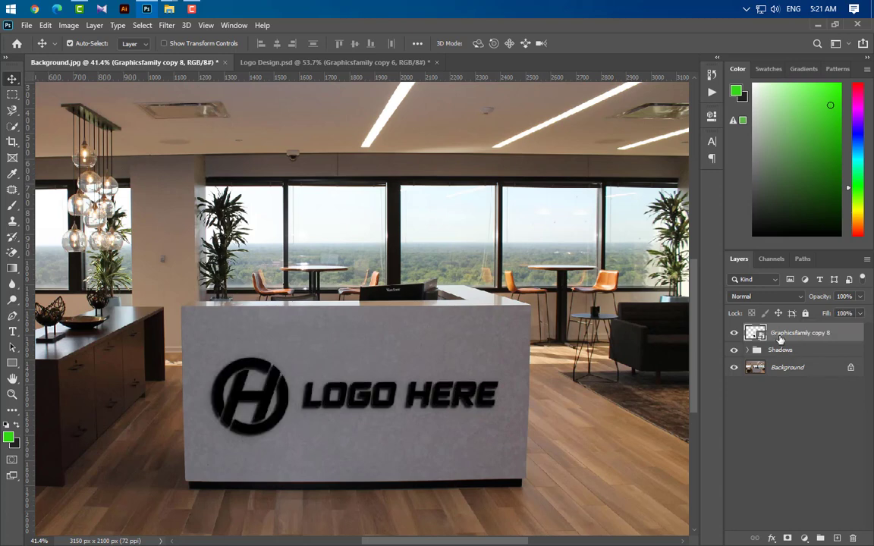
# Add a Color Overlay to the Graphicsfamily copy 8 layer, pasting the copied dark blue-gray color code as its color.
pyautogui.doubleClick(853, 339)
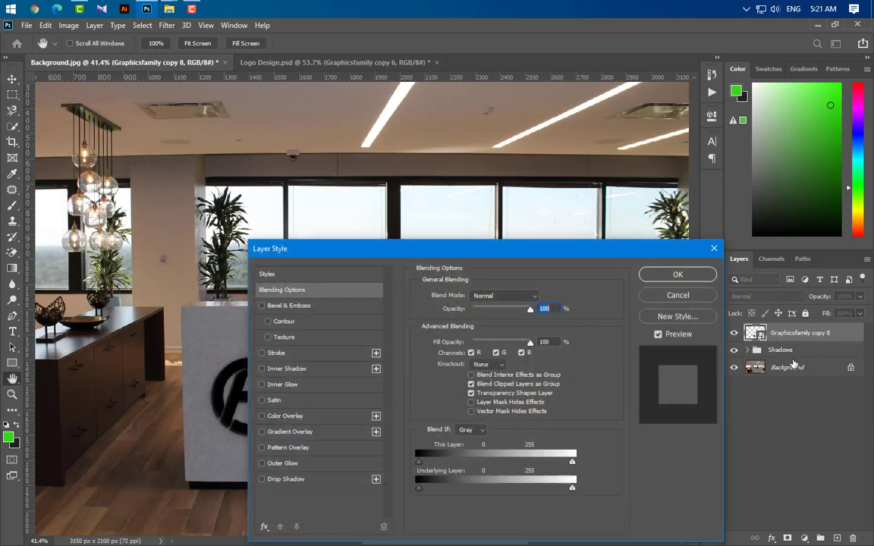
pyautogui.click(317, 420)
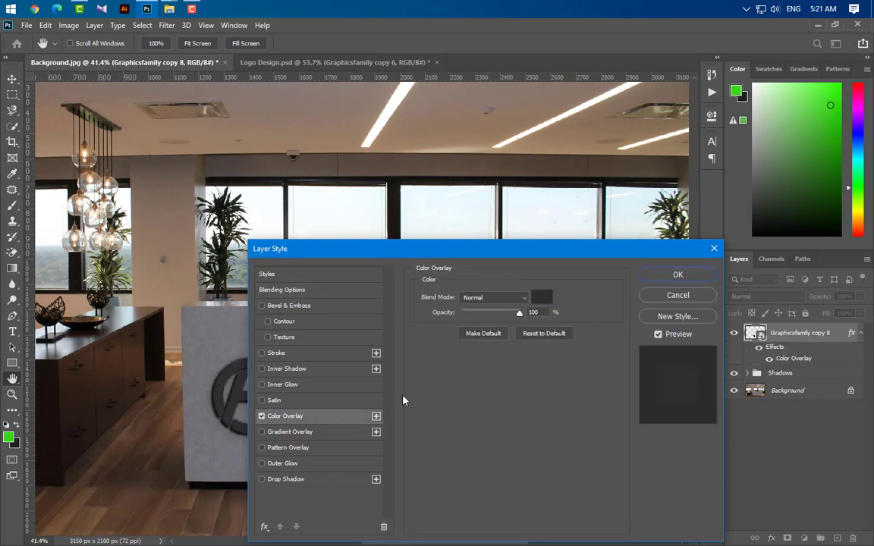
pyautogui.click(542, 297)
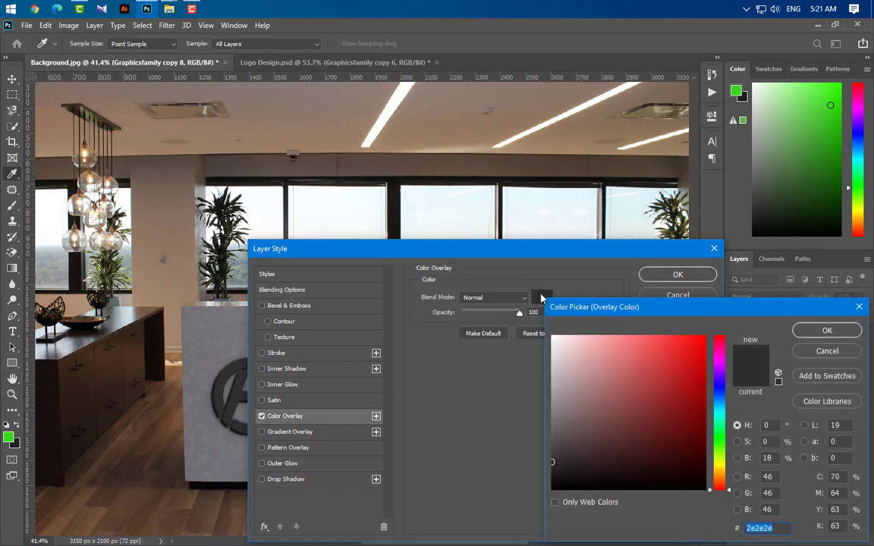
pyautogui.write('202123')
pyautogui.click(812, 336)
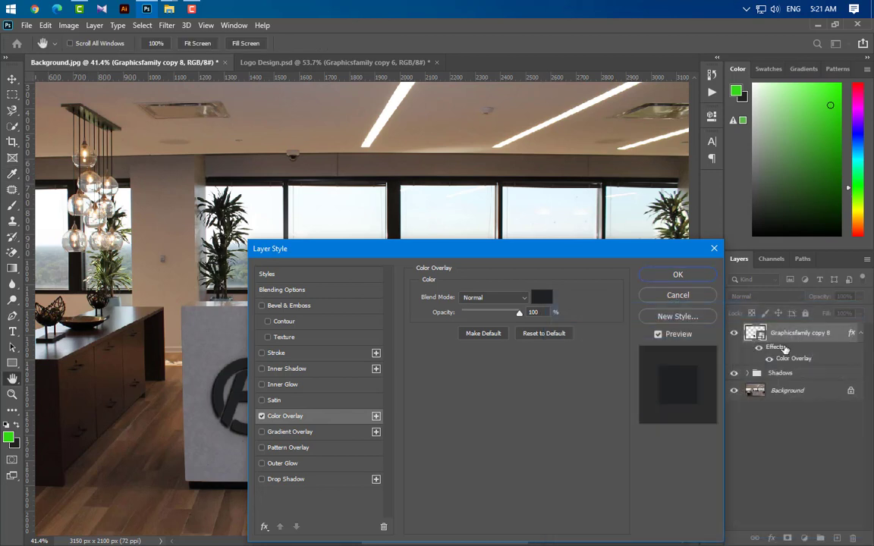
# Add a Bevel & Emboss with Inner Bevel style, Smooth technique, 100% depth, 1 px size and 1 px soften.
pyautogui.click(321, 307)
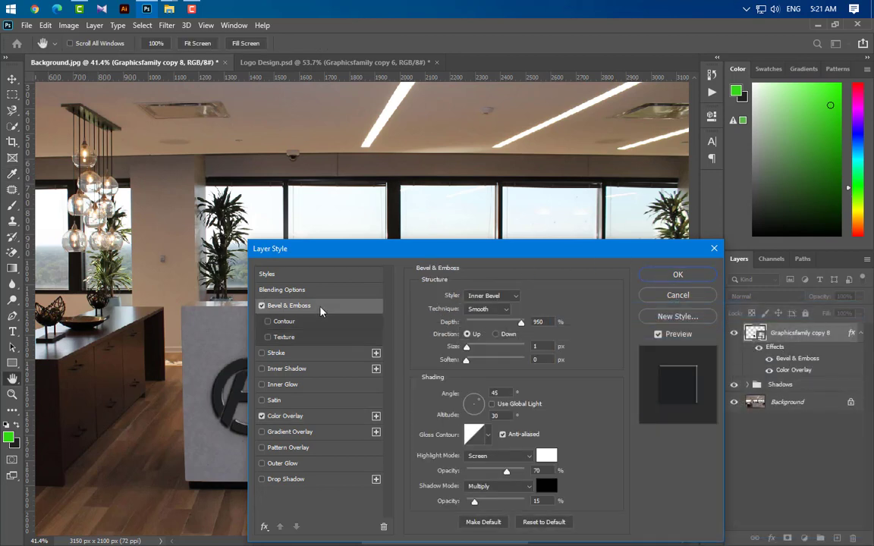
pyautogui.click(502, 296)
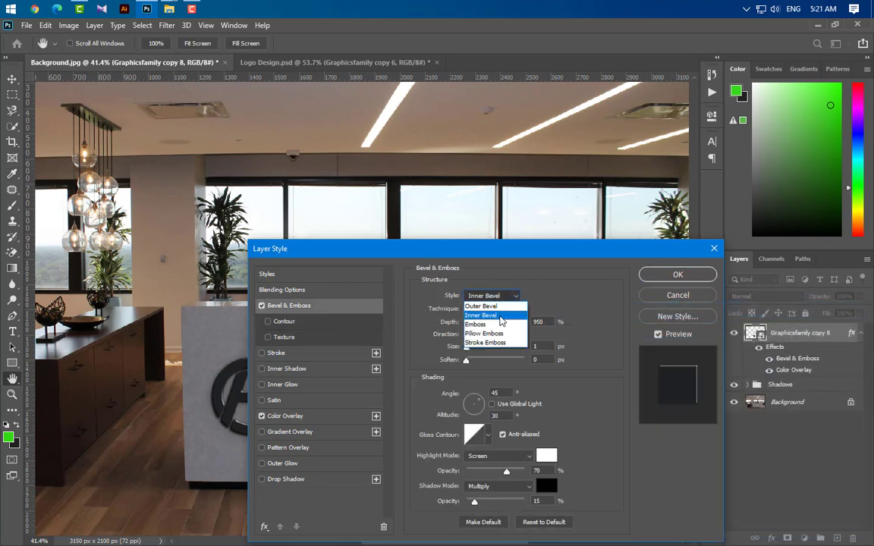
pyautogui.click(501, 315)
pyautogui.click(501, 311)
pyautogui.click(498, 320)
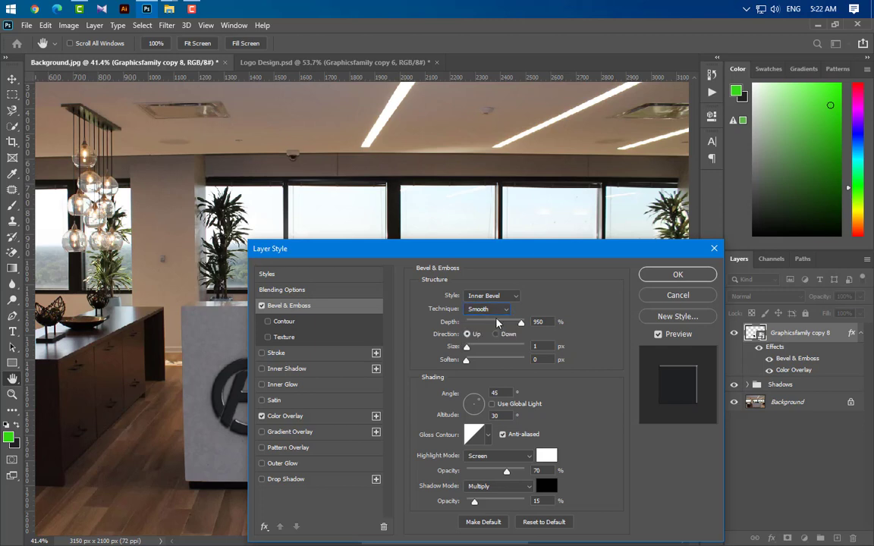
pyautogui.press('Tab')
pyautogui.write('100')
pyautogui.press('Tab')
pyautogui.press('Tab')
pyautogui.write('1')
pyautogui.press('Tab')
# Set the bevel highlight to Screen at 30% opacity and its shadow to Multiply at 50% opacity, and apply the layer style.
pyautogui.click(501, 455)
pyautogui.click(499, 346)
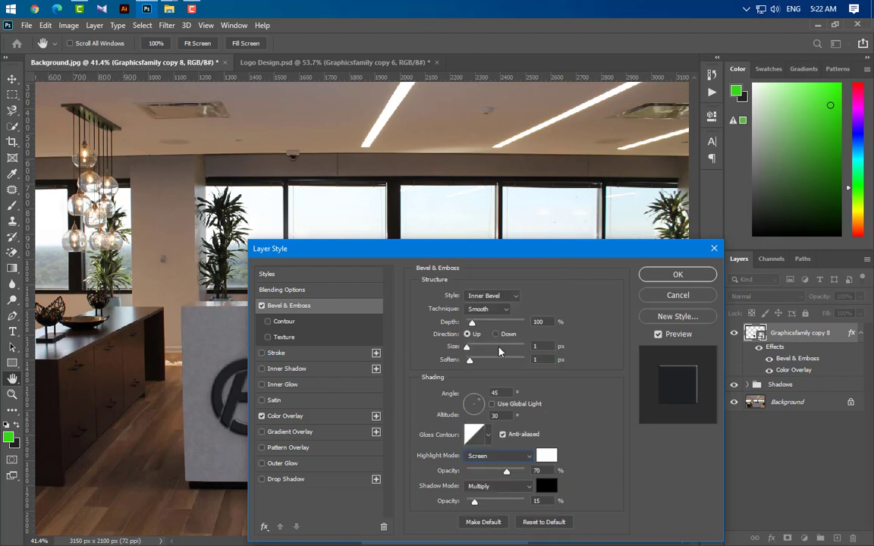
pyautogui.write('30')
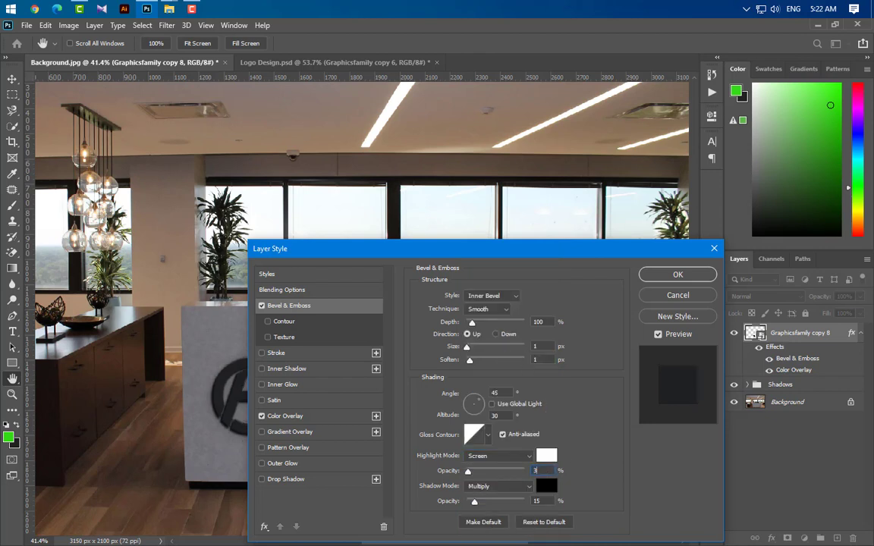
pyautogui.click(518, 492)
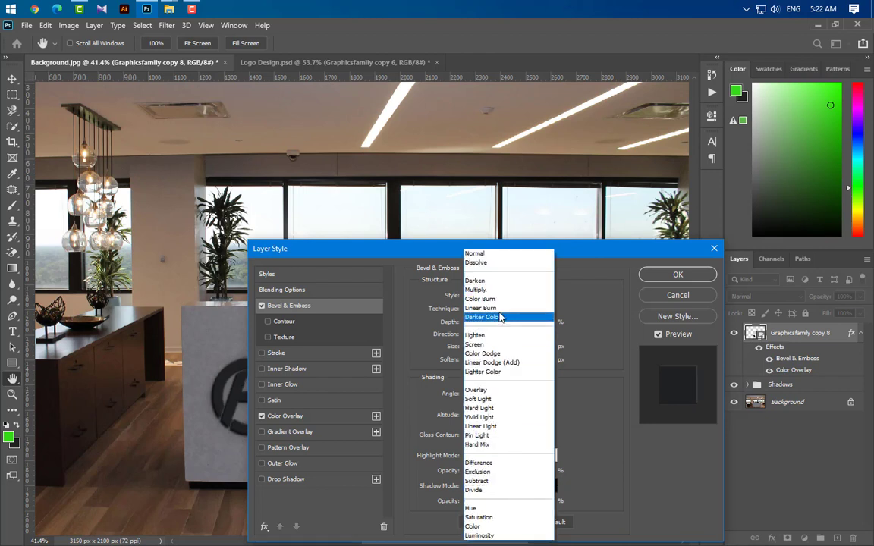
pyautogui.click(453, 266)
pyautogui.click(536, 501)
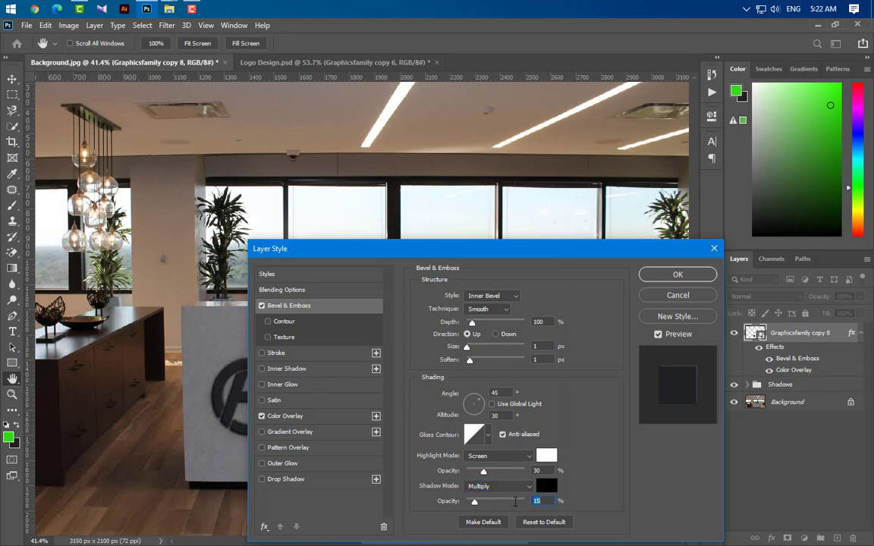
pyautogui.write('50')
pyautogui.click(686, 278)
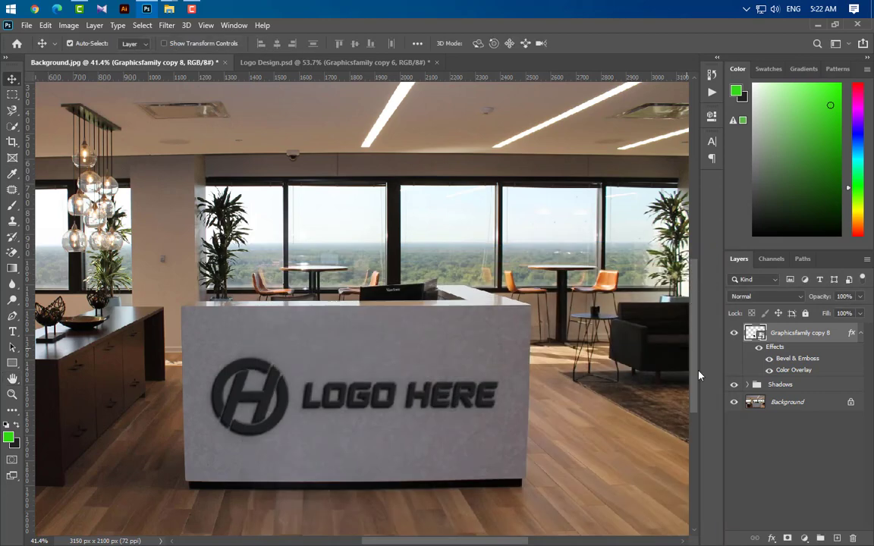
# Duplicate the Graphicsfamily copy 8 layer and nudge the duplicate one pixel right and one pixel up.
pyautogui.click(861, 335)
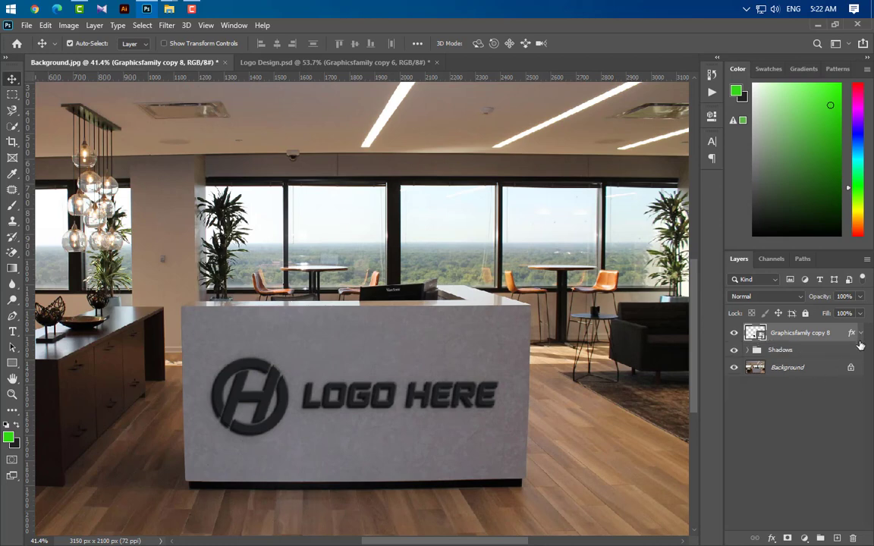
pyautogui.moveTo(841, 341); pyautogui.dragTo(835, 533)
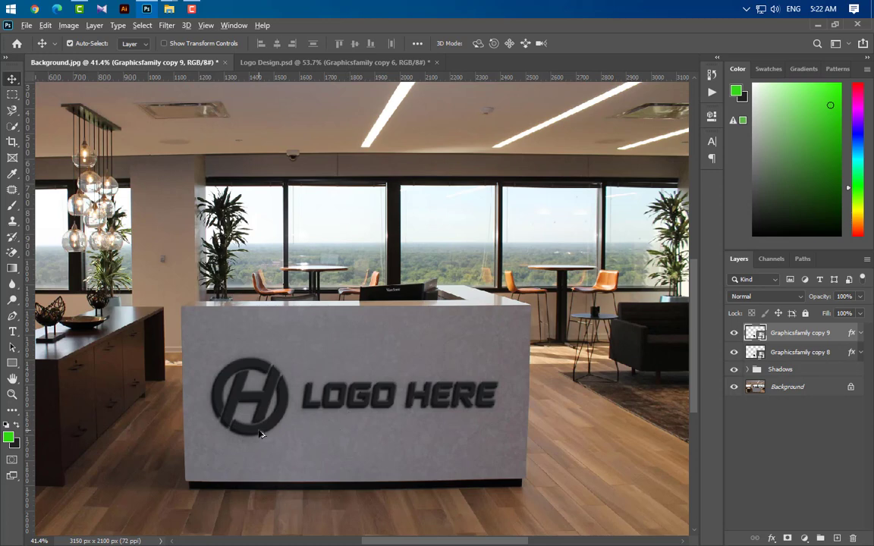
pyautogui.scroll(1, 202, 438)
pyautogui.scroll(6, 202, 439)
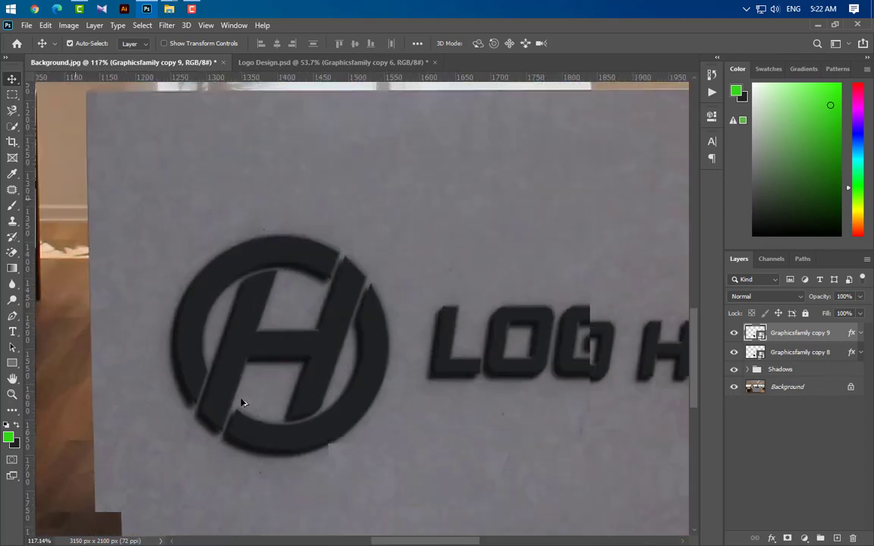
pyautogui.scroll(3, 285, 395)
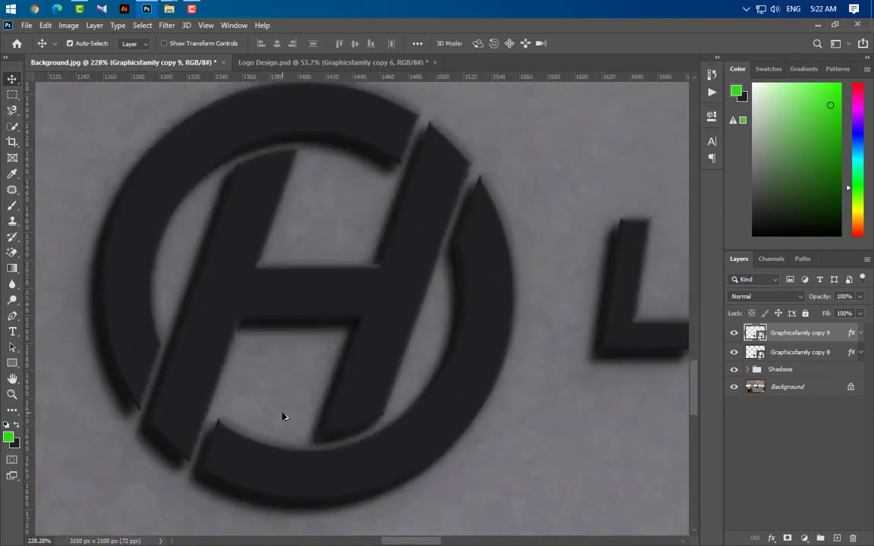
pyautogui.press('Right')
pyautogui.press('Up')
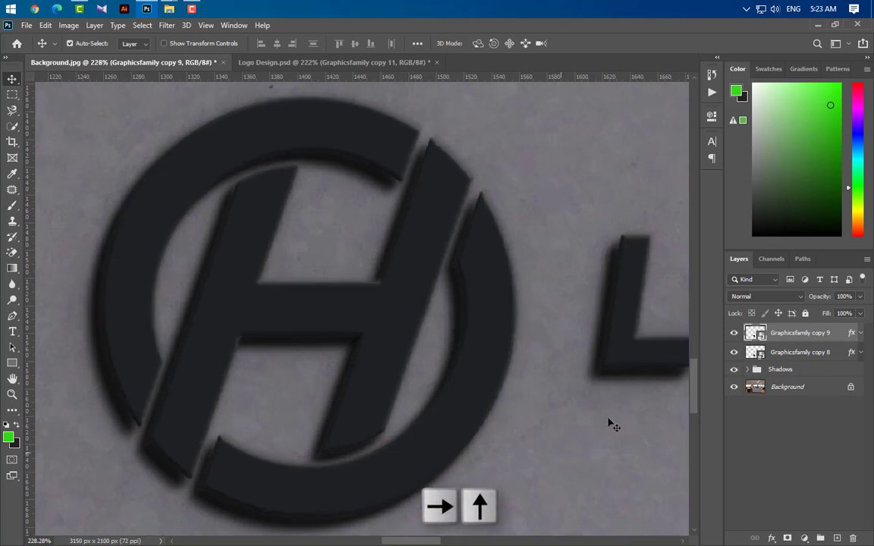
# Build up the logo's thickness with four more successive duplicates up to Graphicsfamily copy 13, each nudged slightly right and up.
pyautogui.moveTo(822, 347); pyautogui.dragTo(838, 539)
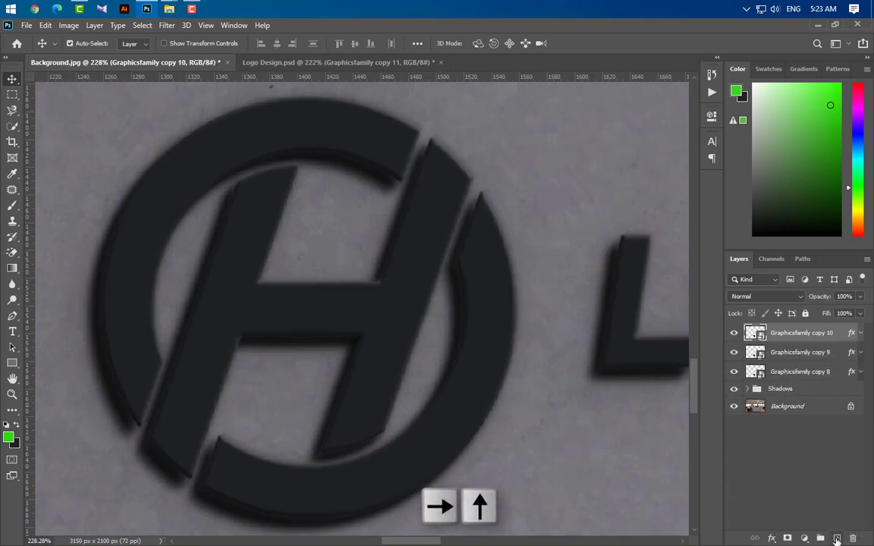
pyautogui.moveTo(835, 333); pyautogui.dragTo(837, 539)
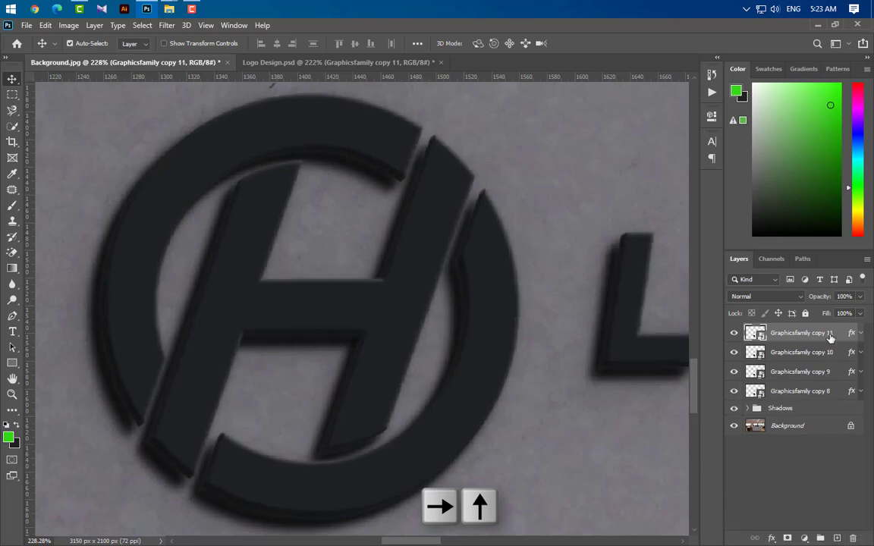
pyautogui.moveTo(829, 334); pyautogui.dragTo(838, 539)
pyautogui.press('Right')
pyautogui.press('Up')
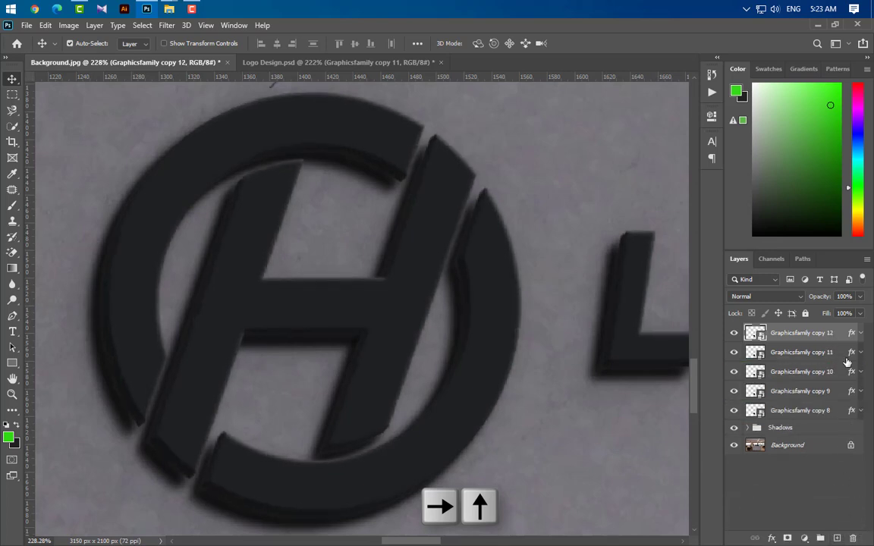
pyautogui.moveTo(842, 336); pyautogui.dragTo(838, 538)
pyautogui.press('Right')
pyautogui.press('Up')
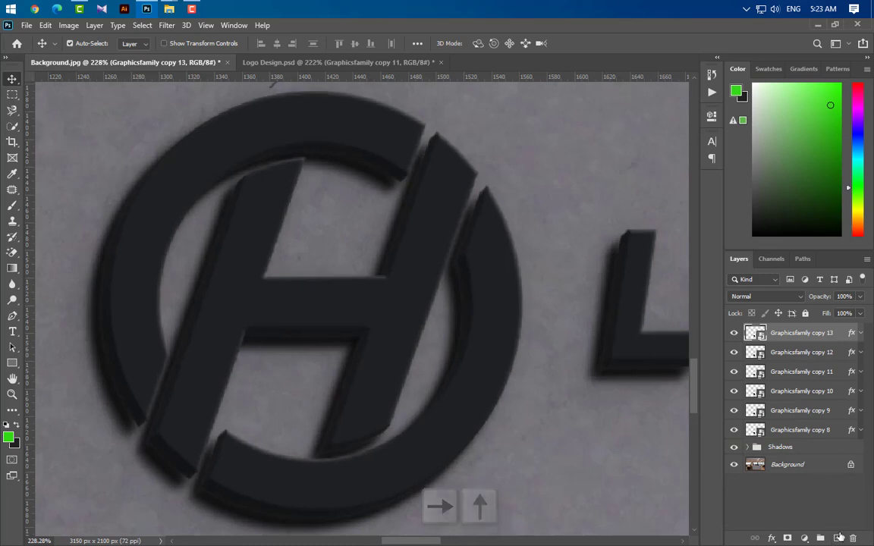
# Remove the Bevel & Emboss effect from the Graphicsfamily copy 13 layer and change its Color Overlay color to 666d6f.
pyautogui.scroll(-8, 308, 416)
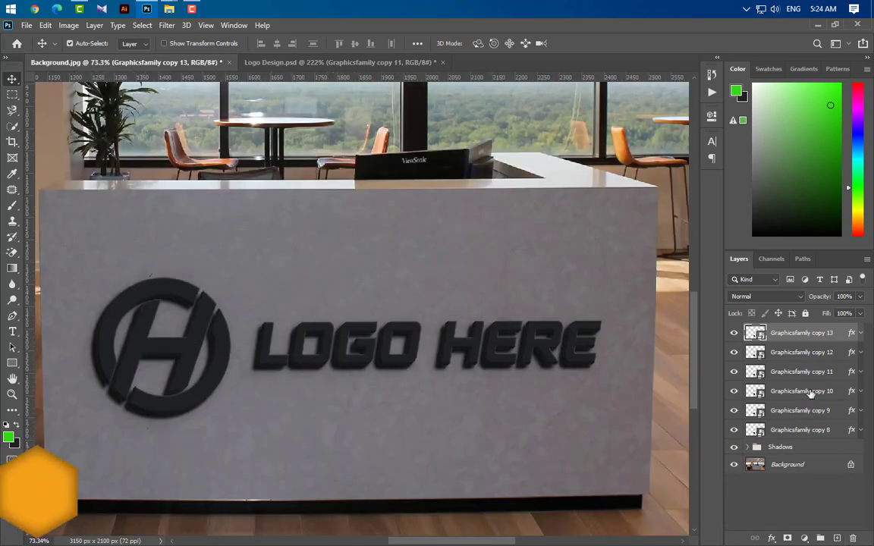
pyautogui.click(861, 333)
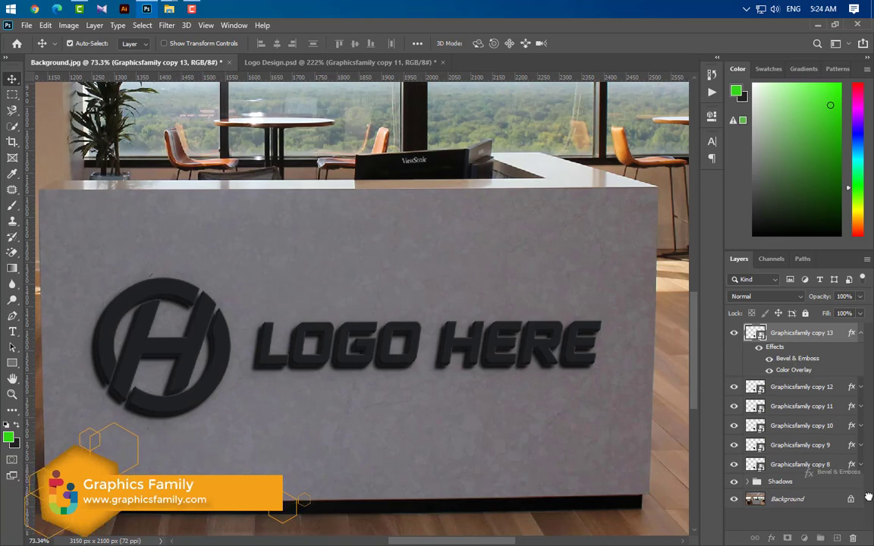
pyautogui.moveTo(797, 358); pyautogui.dragTo(854, 538)
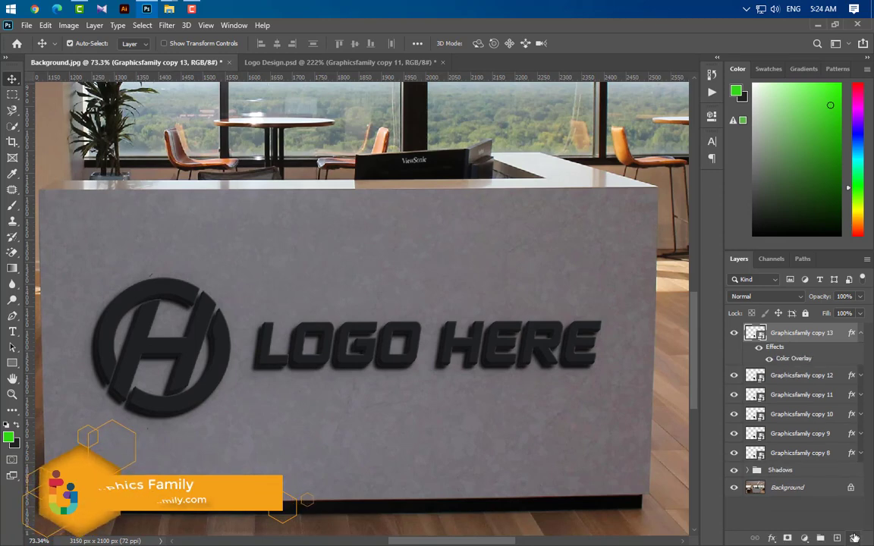
pyautogui.doubleClick(793, 358)
pyautogui.click(542, 299)
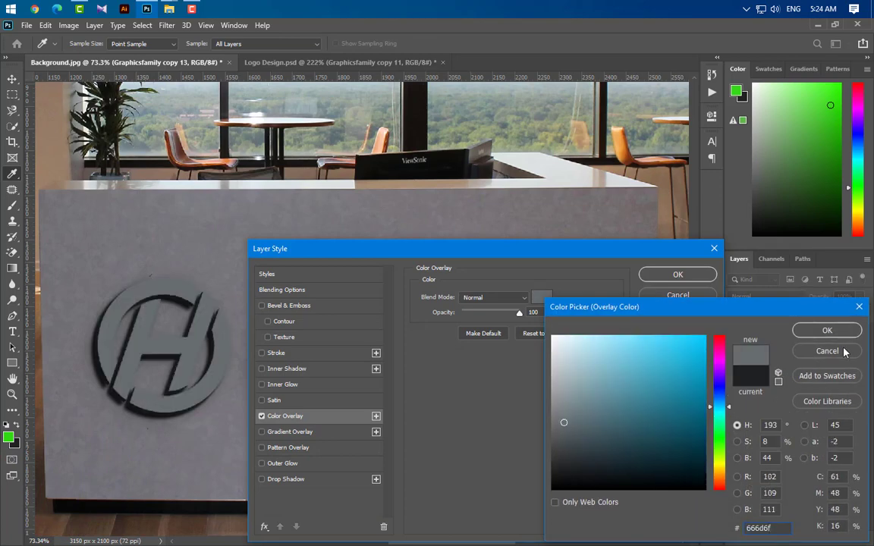
pyautogui.click(828, 330)
# Set the Color Overlay of Graphicsfamily copy 13 to Overlay blend mode at 65% opacity and apply the layer style.
pyautogui.click(501, 298)
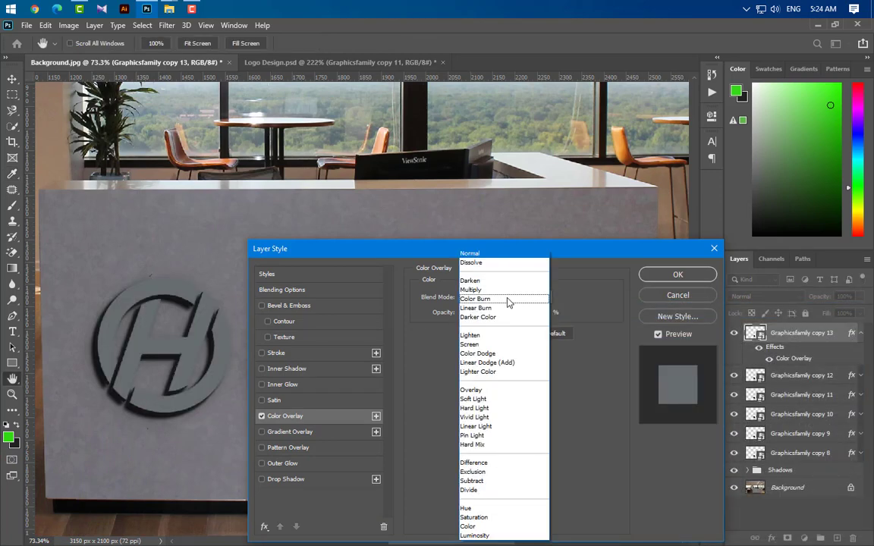
pyautogui.click(495, 390)
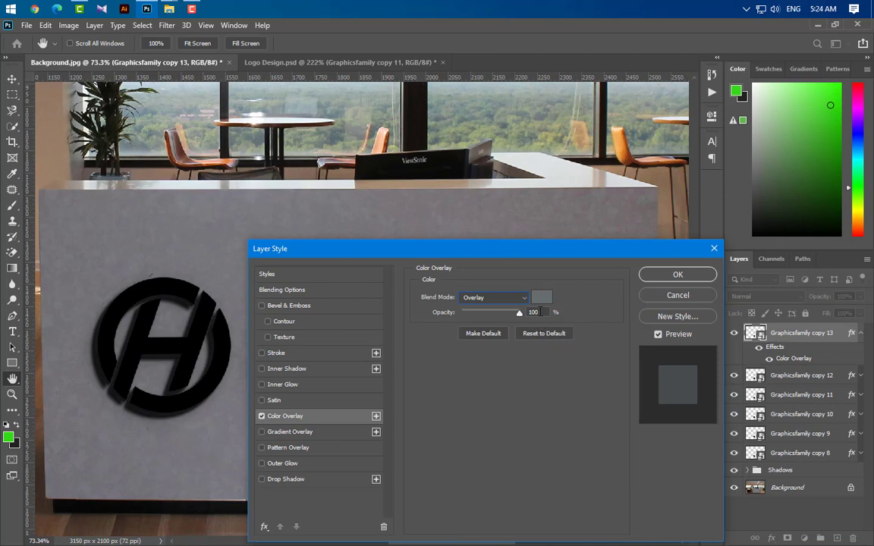
pyautogui.write('65')
pyautogui.click(679, 274)
pyautogui.click(861, 334)
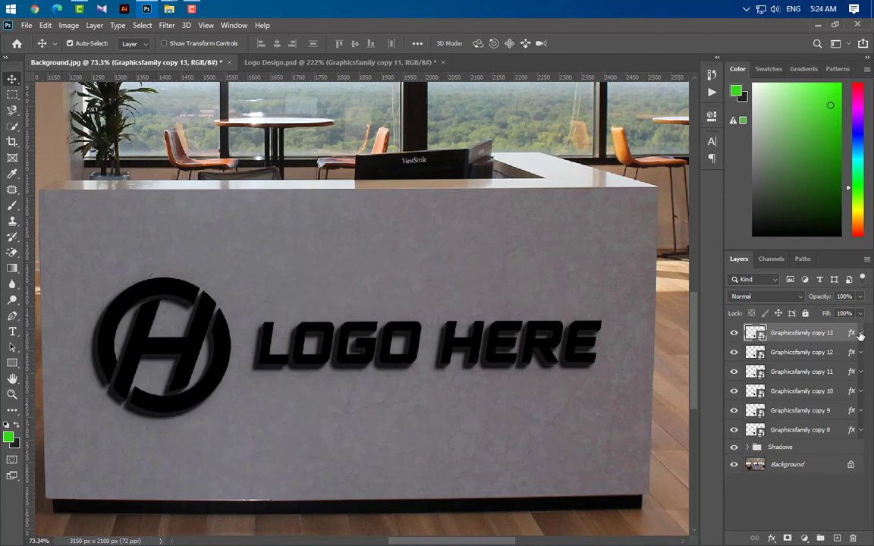
# Group the layers Graphicsfamily copy 12 through Graphicsfamily copy 8 and name the group Effects.
pyautogui.click(816, 359)
pyautogui.keyDown('ctrl'); pyautogui.click(818, 377); pyautogui.keyUp('ctrl')
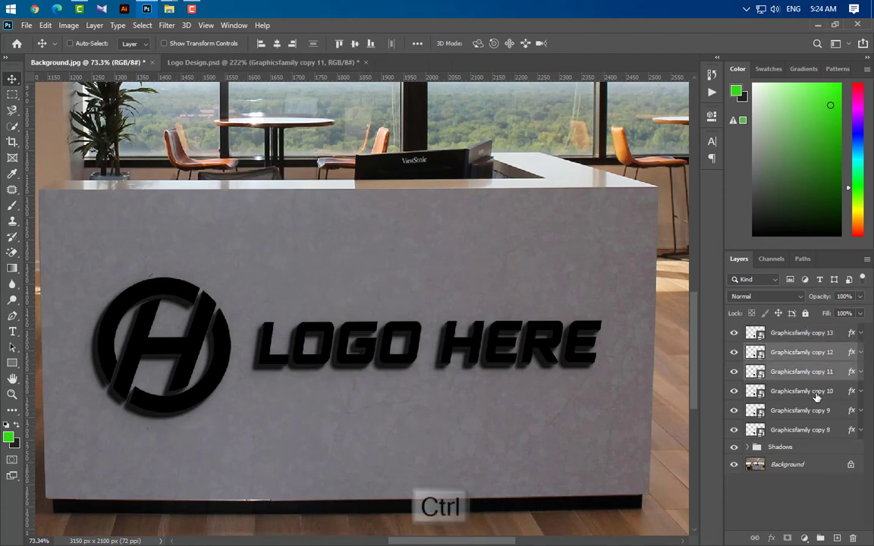
pyautogui.keyDown('ctrl'); pyautogui.click(818, 396); pyautogui.keyUp('ctrl')
pyautogui.keyDown('ctrl'); pyautogui.click(815, 411); pyautogui.keyUp('ctrl')
pyautogui.keyDown('ctrl'); pyautogui.click(816, 429); pyautogui.keyUp('ctrl')
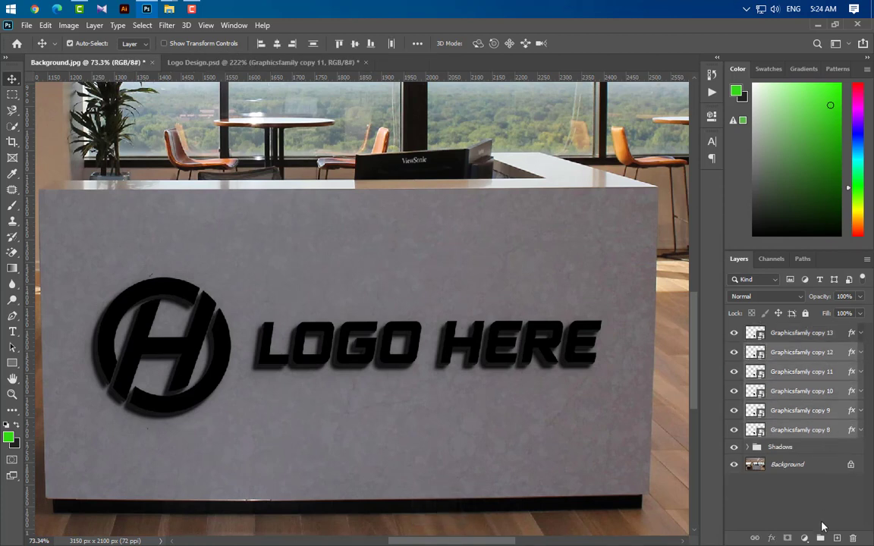
pyautogui.click(820, 538)
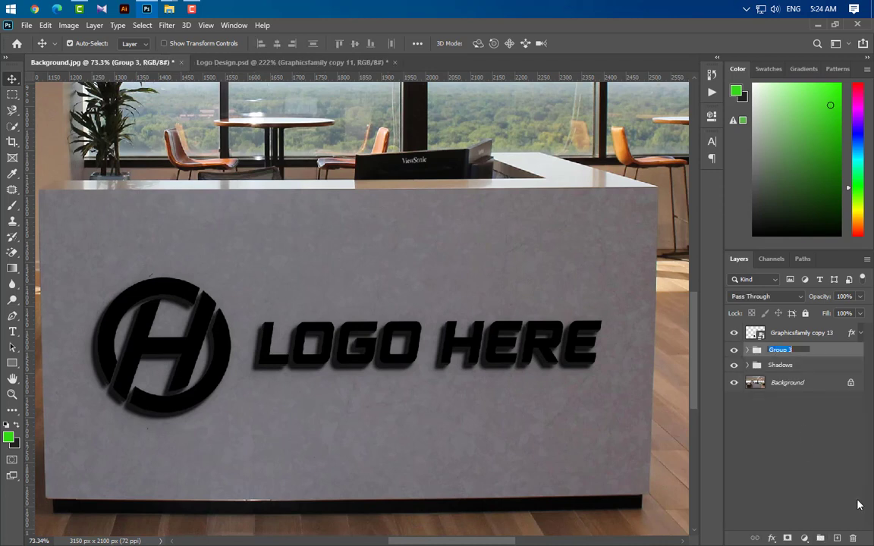
pyautogui.write('Effects')
pyautogui.press('Return')
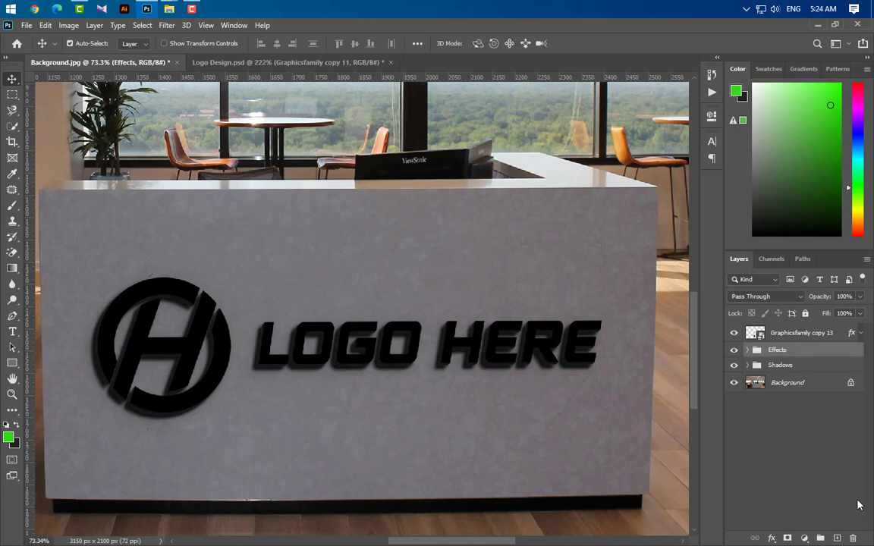
# Place the Tecnanew-01_920x375-840x255 image above the Graphicsfamily copy 13 layer and scale it to about 163% so it covers the whole logo.
pyautogui.click(840, 335)
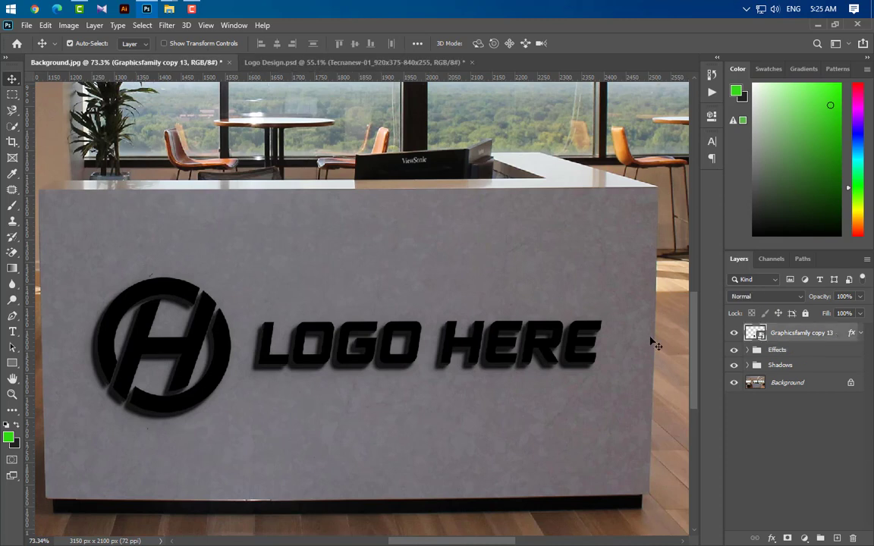
pyautogui.moveTo(169, 8)
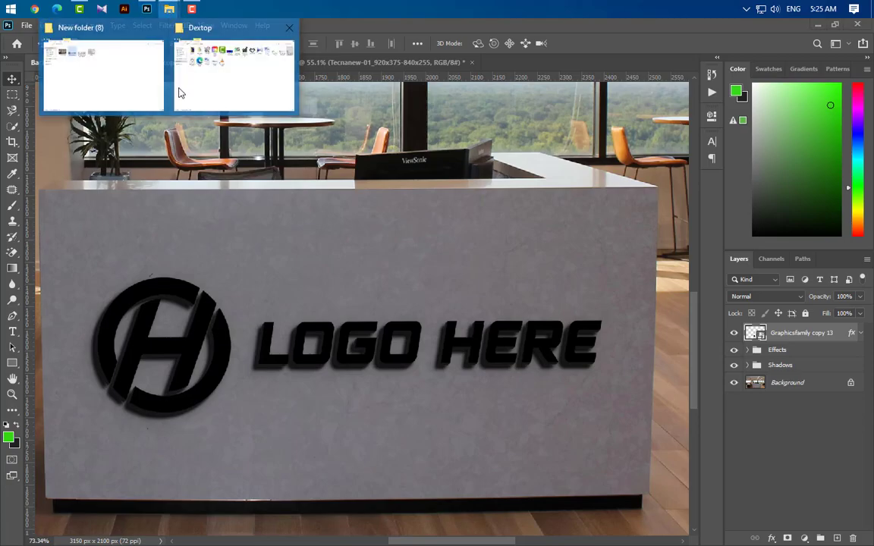
pyautogui.click(93, 84)
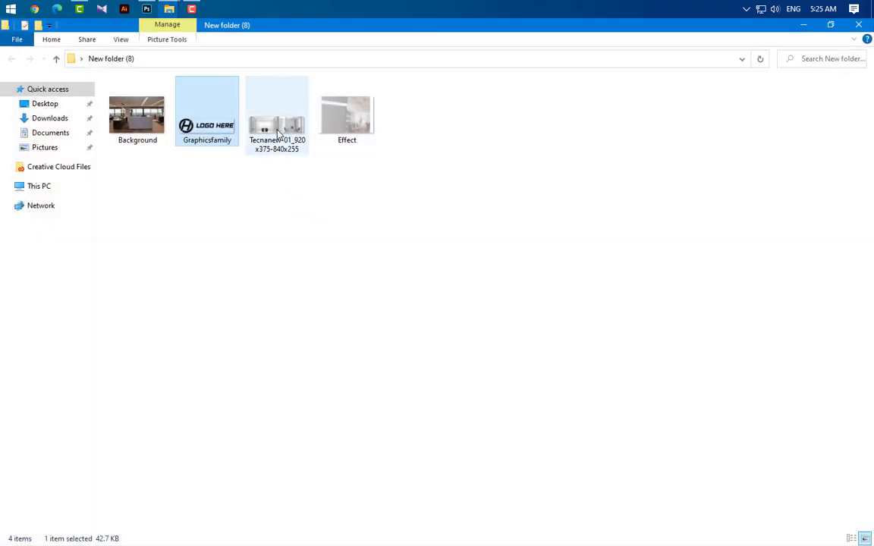
pyautogui.moveTo(277, 120); pyautogui.dragTo(437, 406)
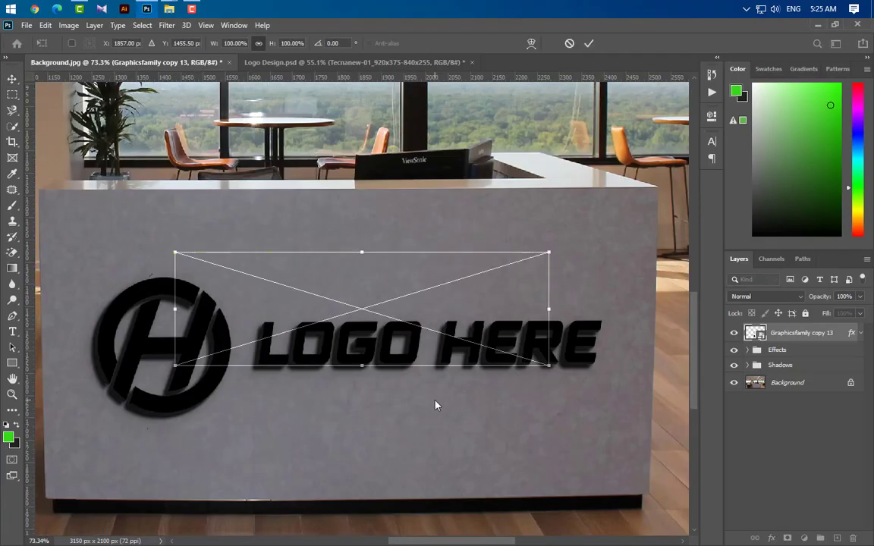
pyautogui.moveTo(503, 350); pyautogui.dragTo(506, 391)
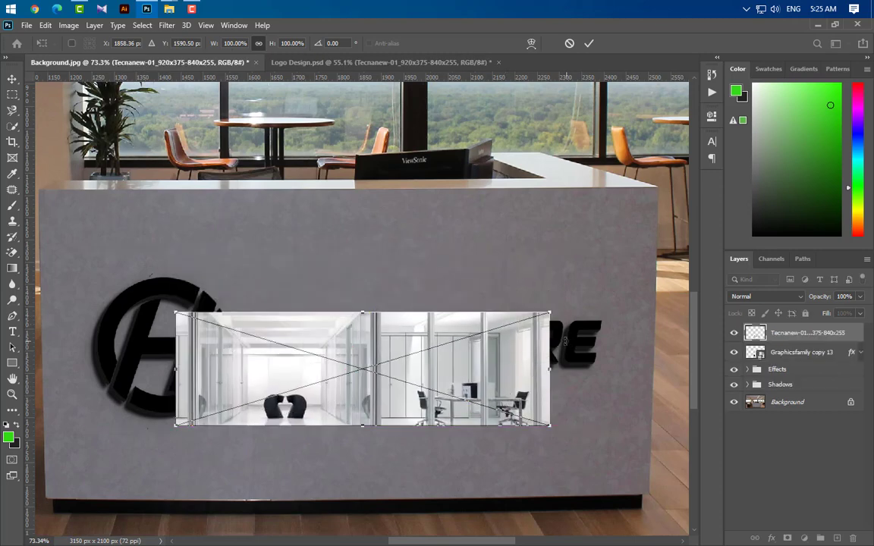
pyautogui.moveTo(552, 366); pyautogui.dragTo(621, 372)
pyautogui.scroll(-2, 600, 375)
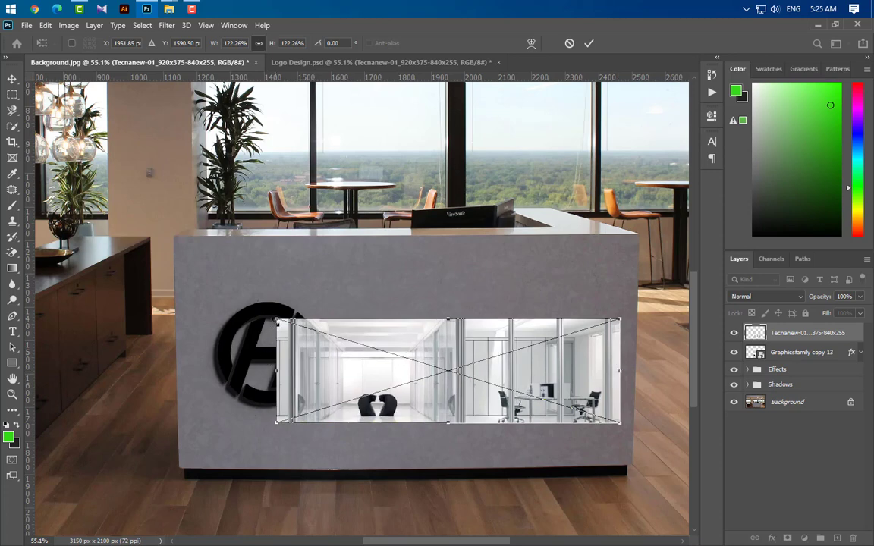
pyautogui.moveTo(277, 320); pyautogui.dragTo(159, 285)
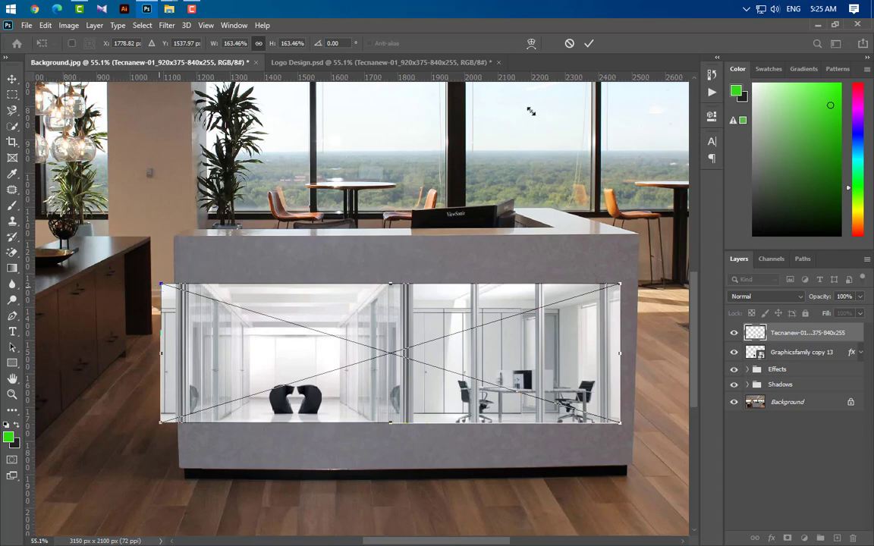
pyautogui.click(589, 44)
# Clip the Tecnanew image to the Graphicsfamily copy 13 layer and shift it to about X 1777 px, Y 1509 px.
pyautogui.rightClick(816, 333)
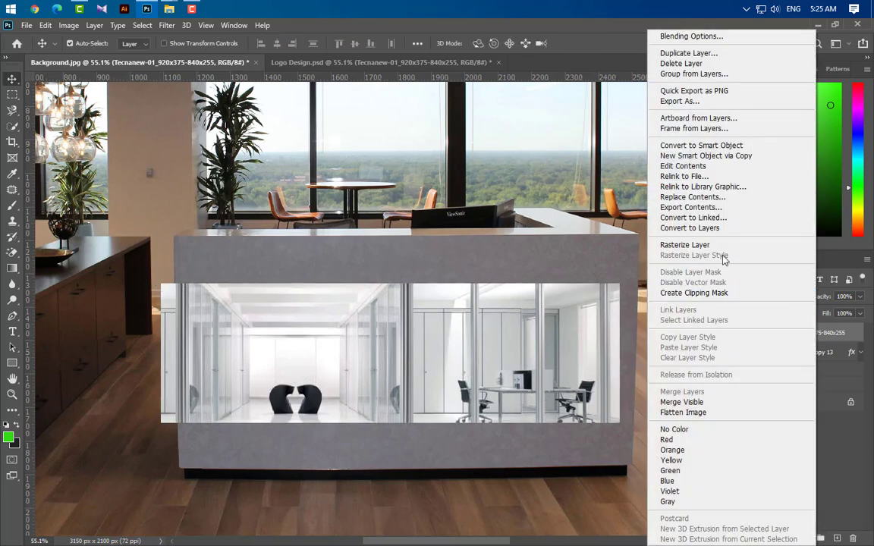
pyautogui.click(712, 294)
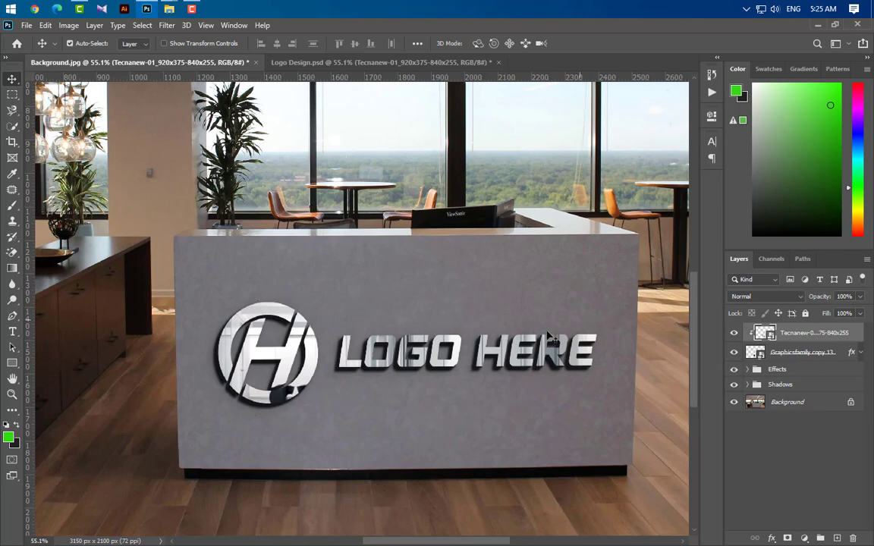
pyautogui.hotkey('ctrl', 't')
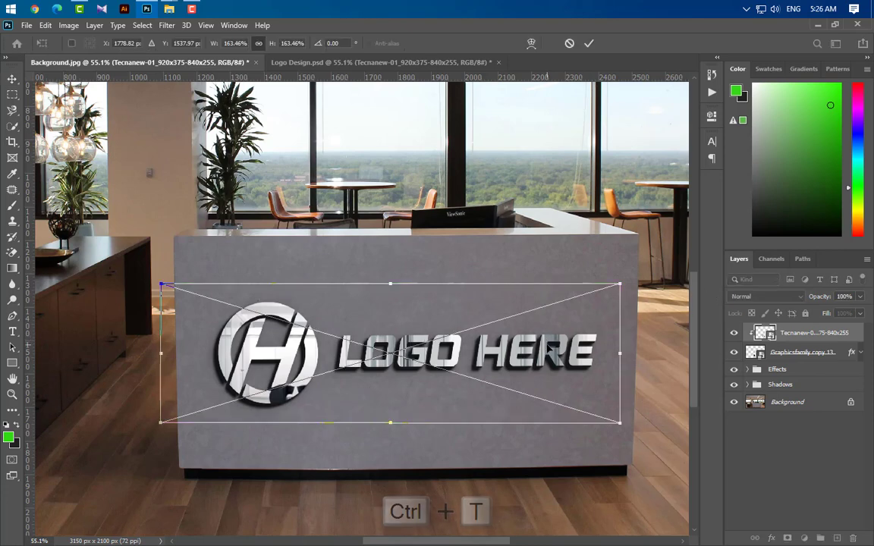
pyautogui.press('Up')
pyautogui.press('Up')
pyautogui.press('Up')
pyautogui.press('Up')
pyautogui.press('Up')
pyautogui.press('Up')
pyautogui.press('Up')
pyautogui.press('Up')
pyautogui.press('Up')
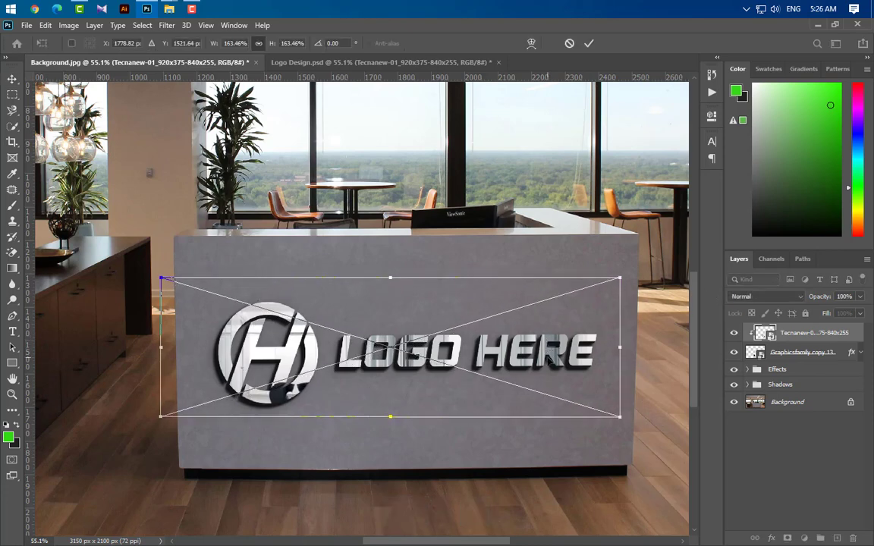
pyautogui.press('Up')
pyautogui.press('Up')
pyautogui.press('Up')
pyautogui.press('Up')
pyautogui.press('Up')
pyautogui.press('Up')
pyautogui.press('Up')
pyautogui.press('Left')
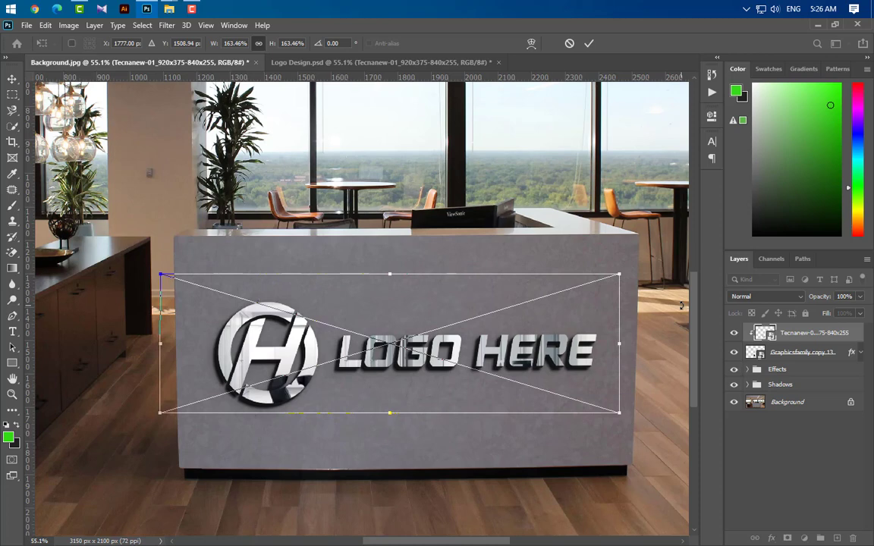
pyautogui.click(589, 44)
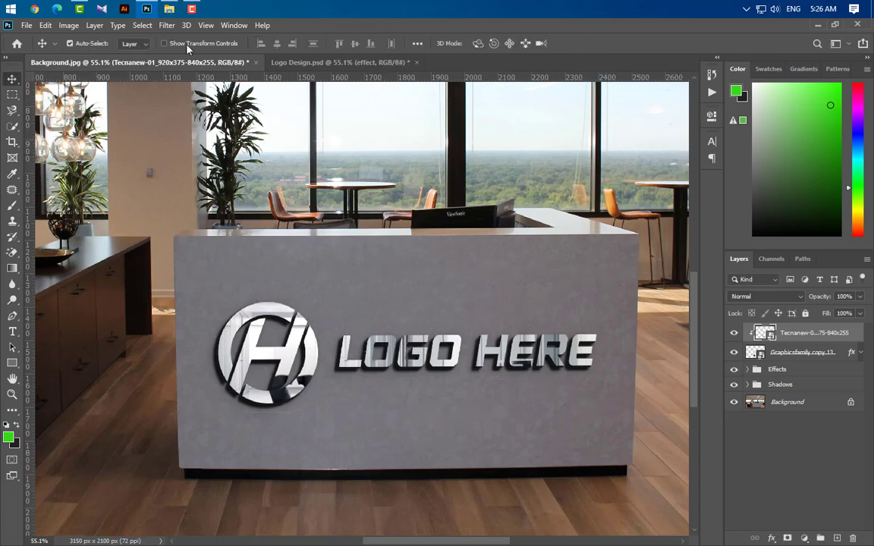
# Place the Effect image above the Tecnanew layer and scale it to about 194% so it spans the whole desk front.
pyautogui.click(170, 11)
pyautogui.moveTo(352, 122); pyautogui.dragTo(417, 383)
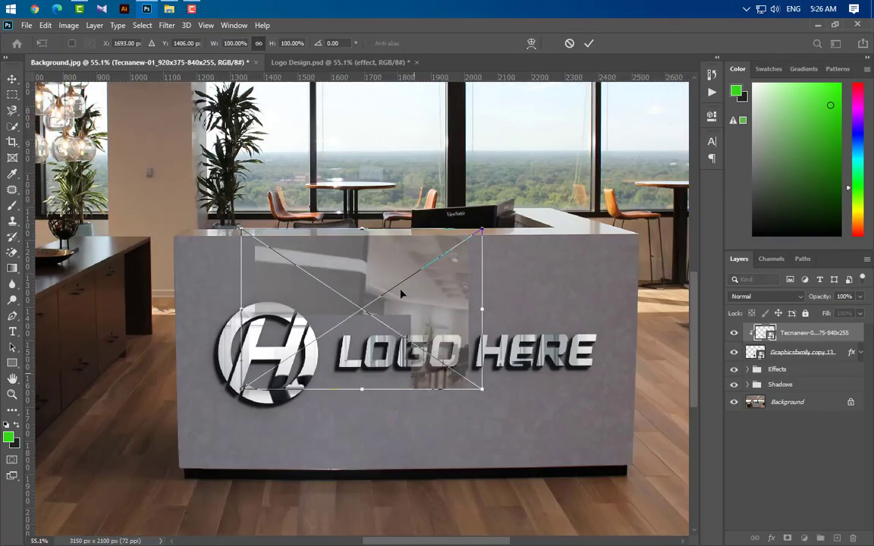
pyautogui.moveTo(393, 271); pyautogui.dragTo(431, 288)
pyautogui.press('Up')
pyautogui.press('Up')
pyautogui.press('Up')
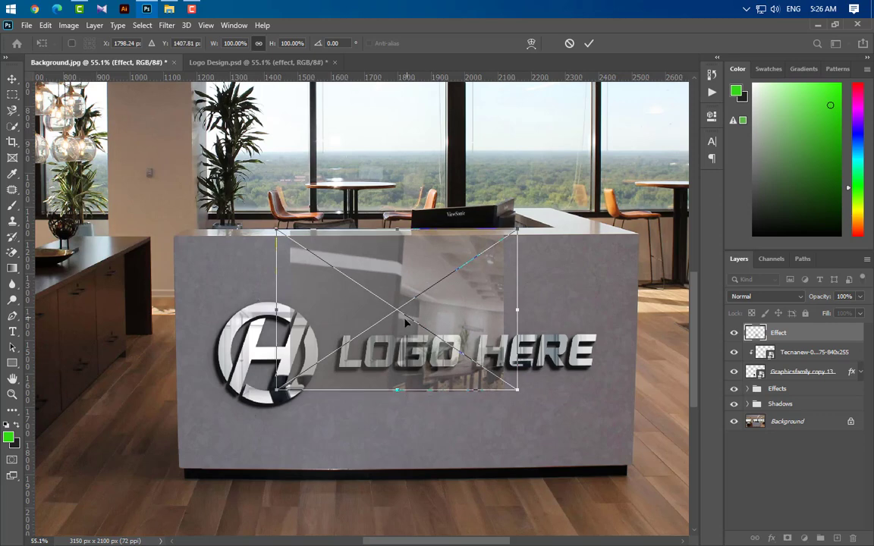
pyautogui.moveTo(397, 389); pyautogui.dragTo(405, 536)
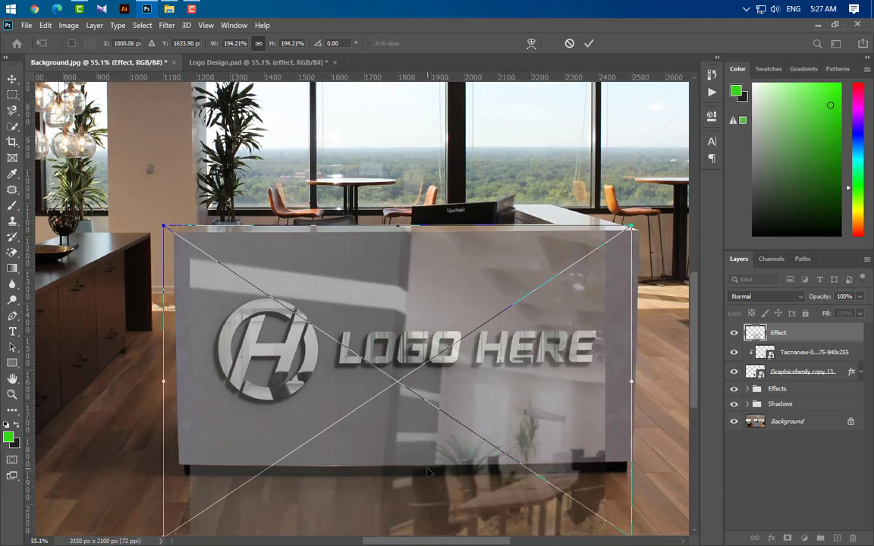
# Shift the Effect image to about X 1827 px, Y 1665 px, commit the placement and clip it to the logo layer.
pyautogui.press('Right')
pyautogui.press('Right')
pyautogui.press('Right')
pyautogui.press('Right')
pyautogui.press('Right')
pyautogui.press('Right')
pyautogui.press('Right')
pyautogui.press('Right')
pyautogui.press('Right')
pyautogui.press('Right')
pyautogui.press('Right')
pyautogui.press('Right')
pyautogui.press('Right')
pyautogui.press('Right')
pyautogui.press('Right')
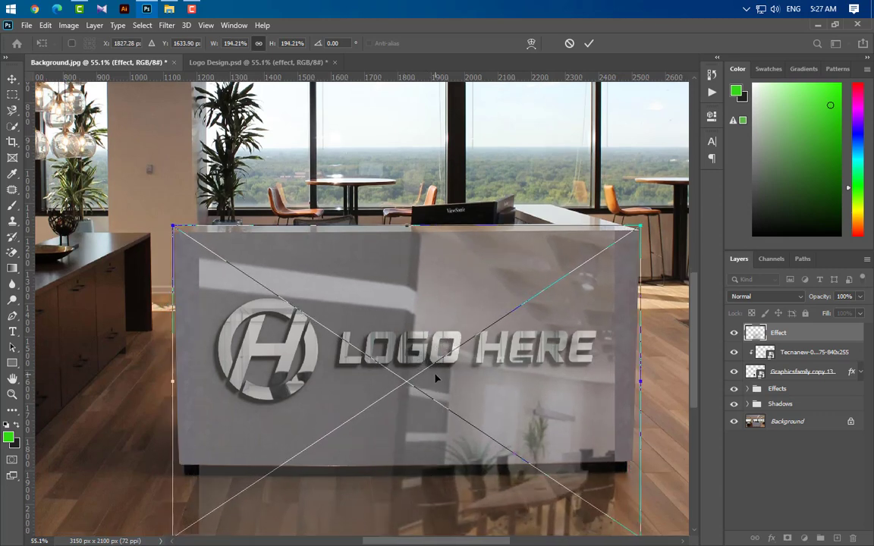
pyautogui.press('Down')
pyautogui.press('Down')
pyautogui.press('Down')
pyautogui.press('Down')
pyautogui.press('Down')
pyautogui.press('Down')
pyautogui.press('Down')
pyautogui.press('Down')
pyautogui.press('Down')
pyautogui.press('Down')
pyautogui.press('Down')
pyautogui.press('Down')
pyautogui.press('Down')
pyautogui.press('Down')
pyautogui.press('Down')
pyautogui.press('Down')
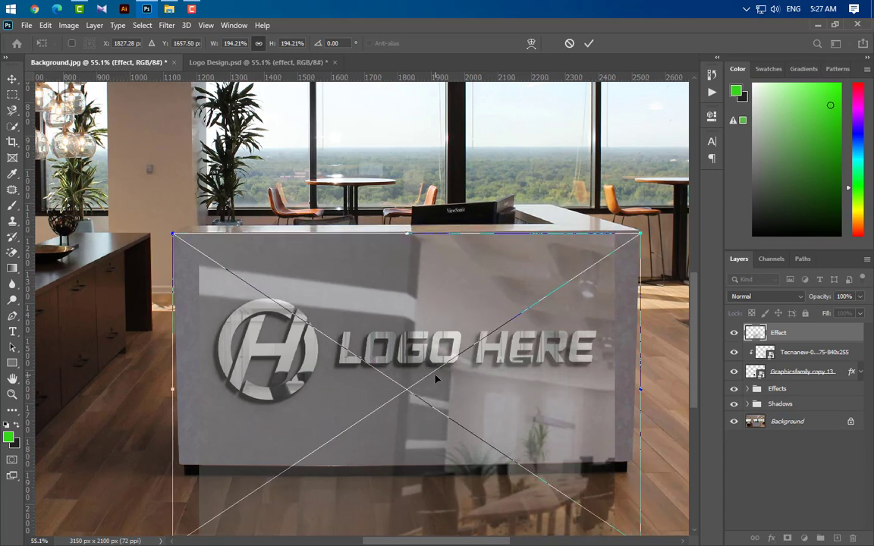
pyautogui.click(588, 43)
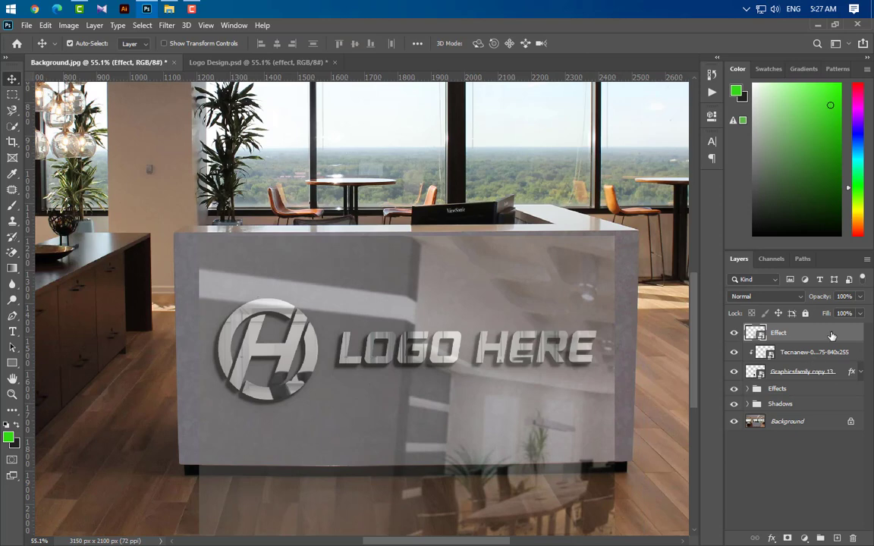
pyautogui.rightClick(747, 332)
pyautogui.click(736, 294)
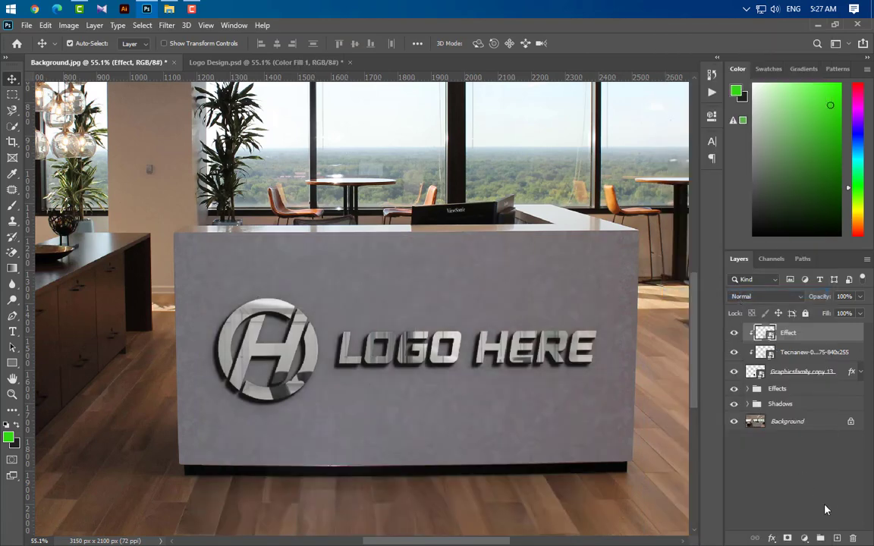
# Add a Solid Color fill layer with the color #ba9913 above the Effect layer.
pyautogui.click(805, 538)
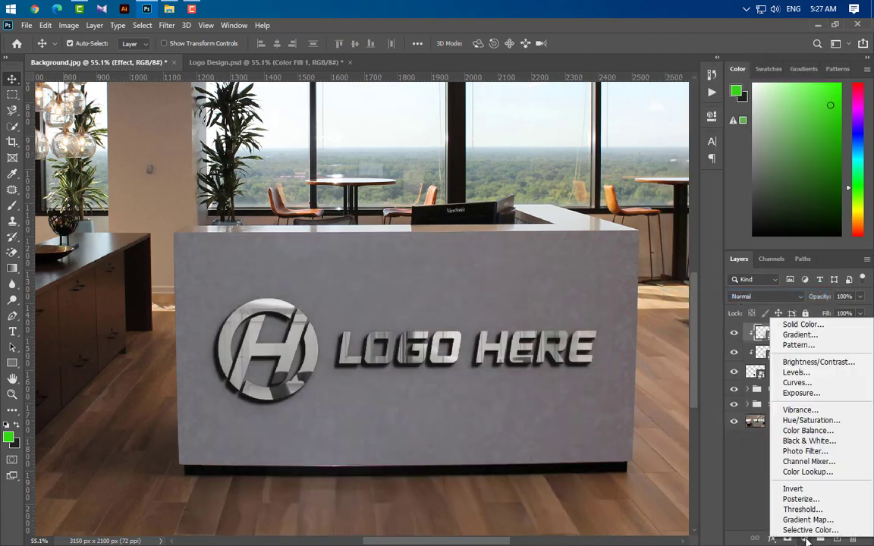
pyautogui.click(803, 324)
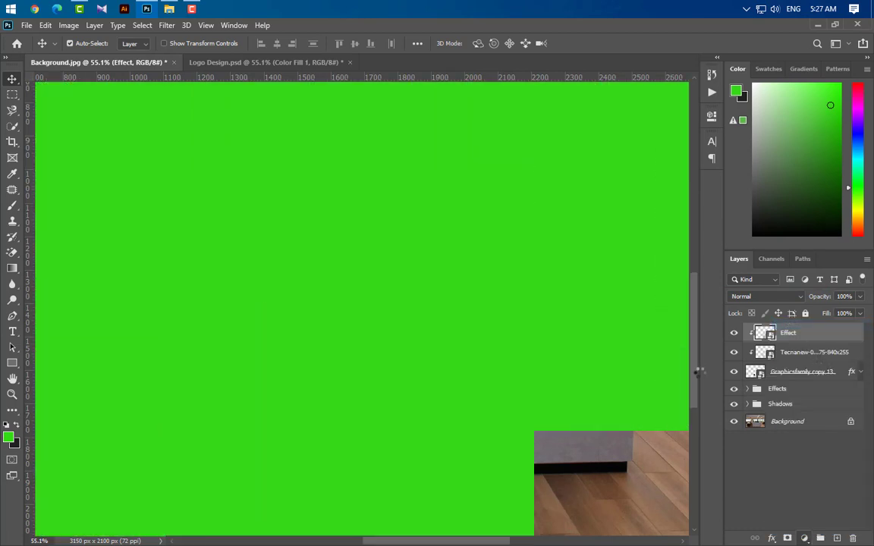
pyautogui.write('ba9913')
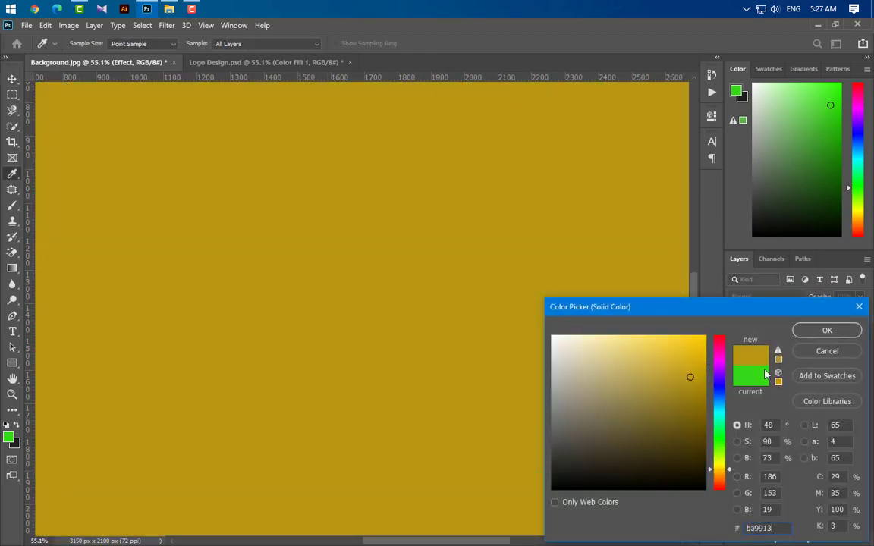
pyautogui.click(828, 331)
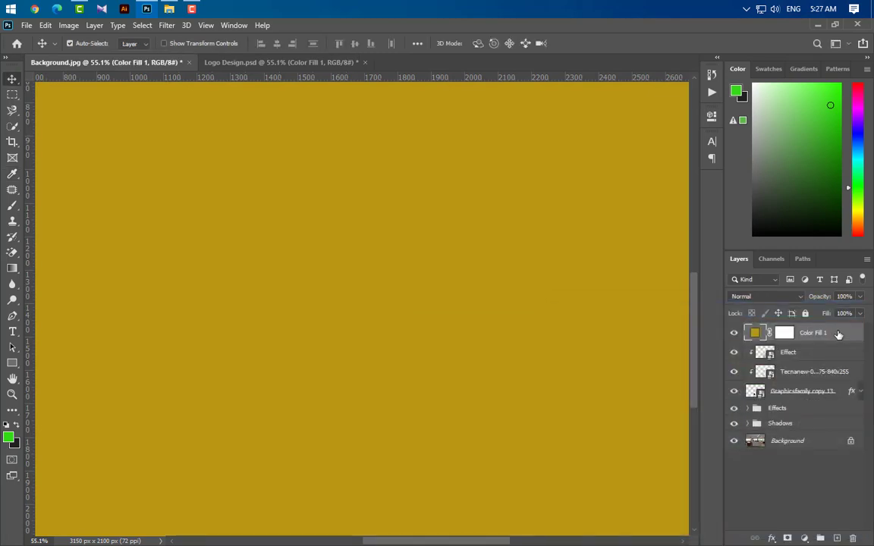
# Clip the Color Fill 1 layer to the logo and set its opacity to 35%.
pyautogui.rightClick(758, 334)
pyautogui.click(727, 267)
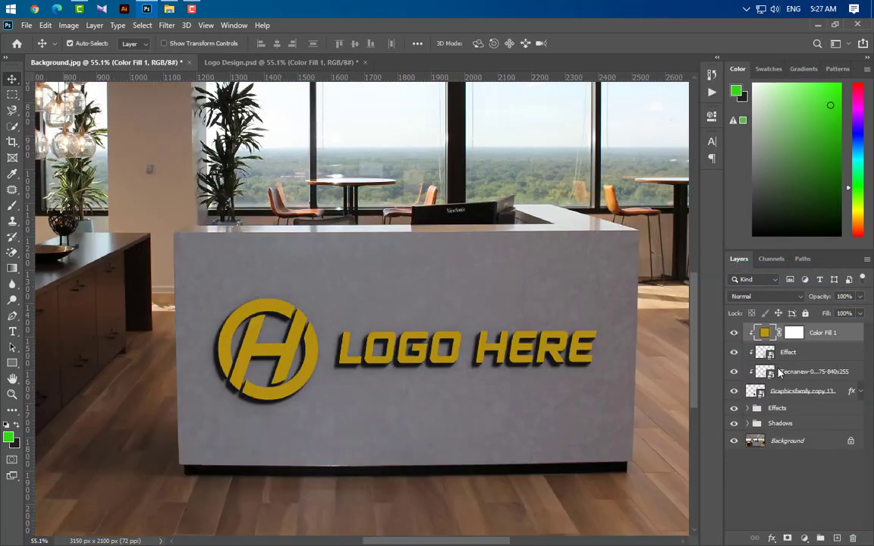
pyautogui.click(825, 297)
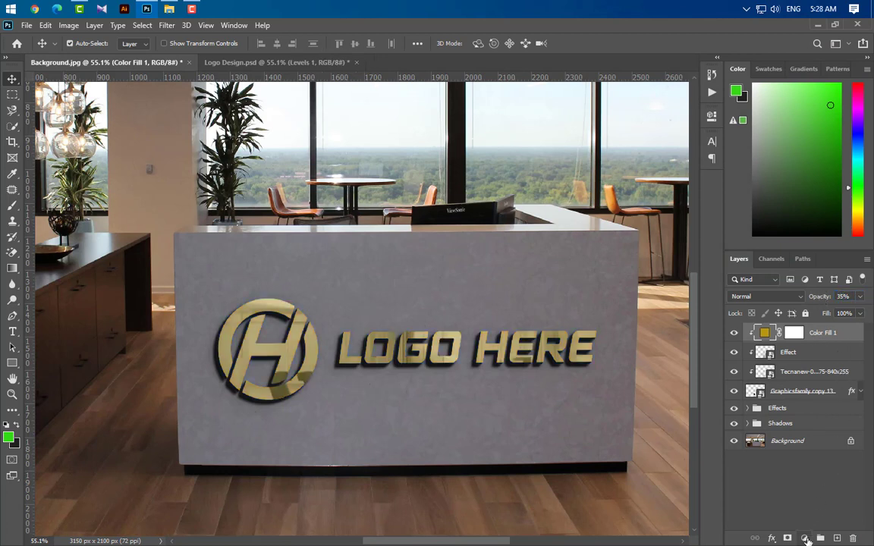
# Add a Levels adjustment layer above Color Fill 1 with midtones at 1 and the white input level at 203.
pyautogui.click(804, 538)
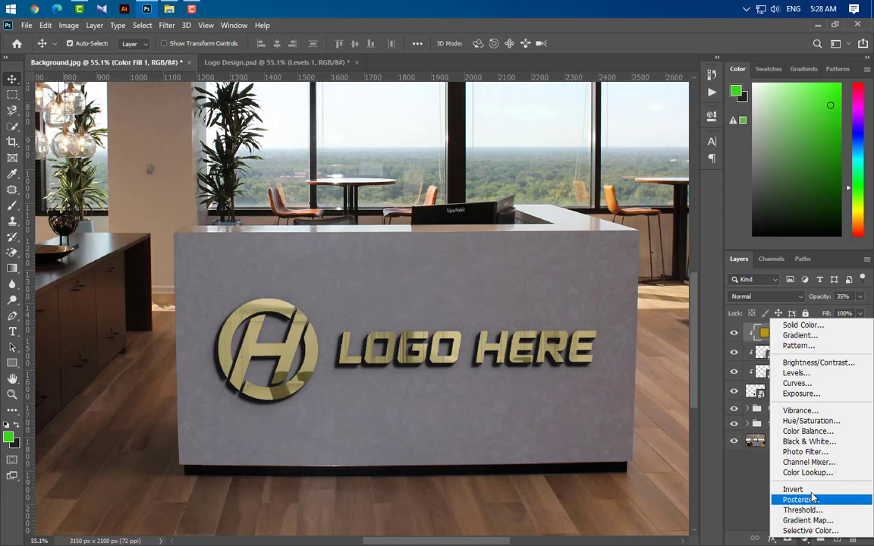
pyautogui.click(796, 372)
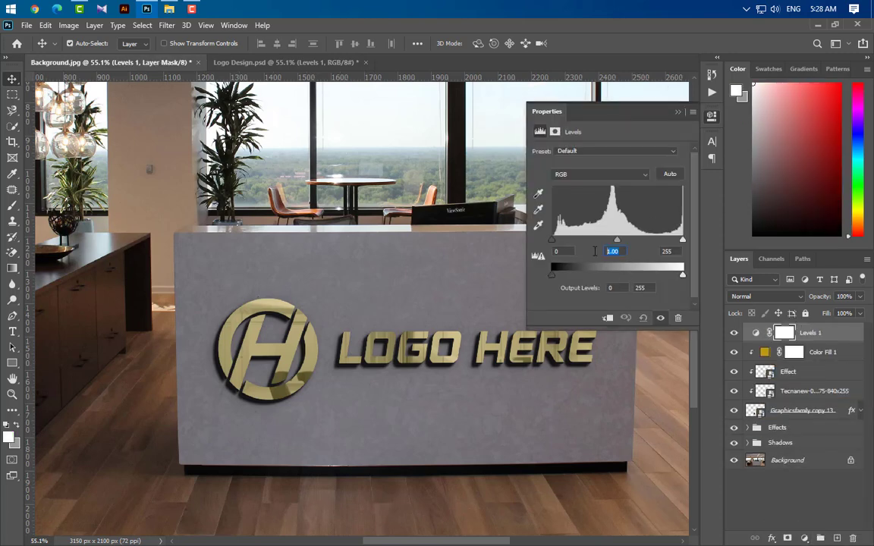
pyautogui.press('Tab')
pyautogui.write('203')
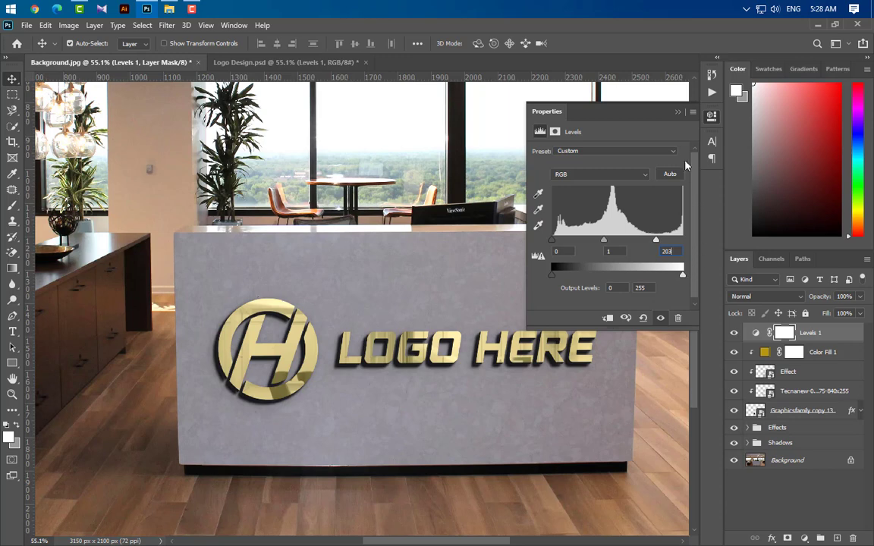
pyautogui.click(678, 114)
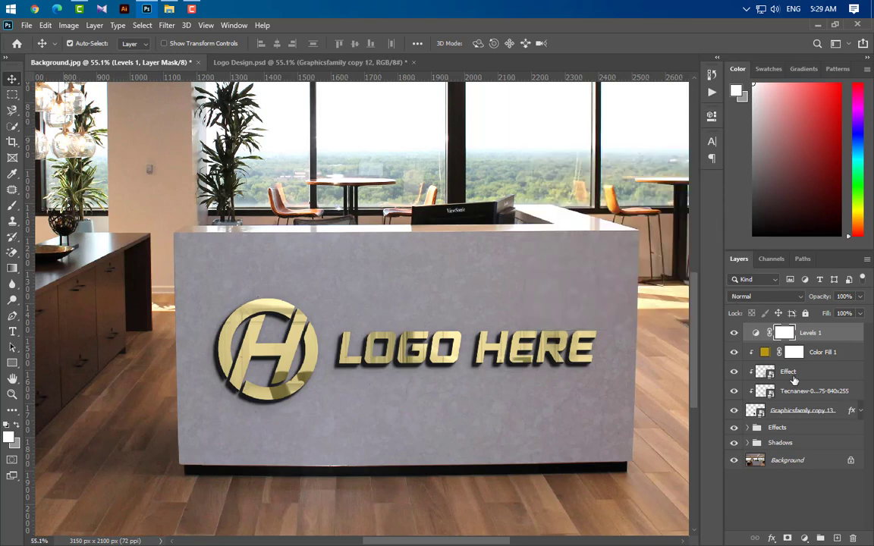
# Duplicate the Graphicsfamily copy 13 layer to the top of the layer stack and set the duplicate's fill to 0%.
pyautogui.click(806, 413)
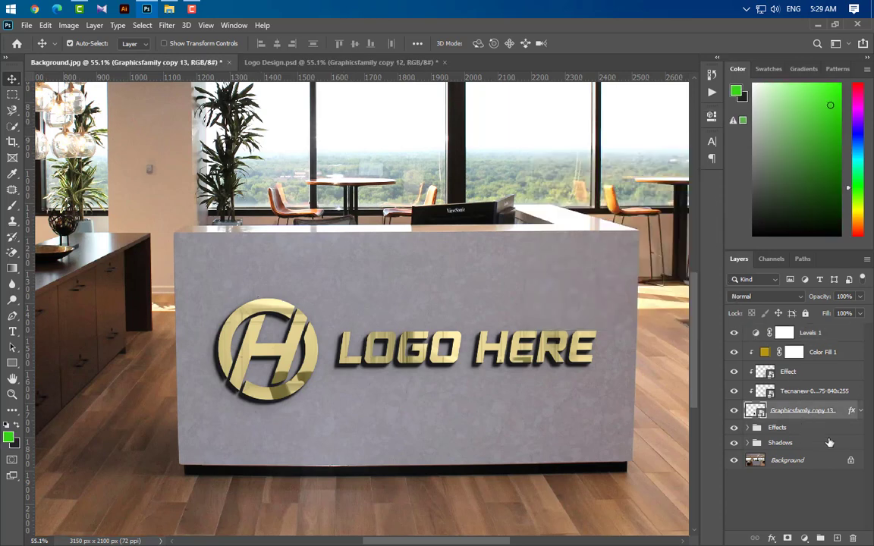
pyautogui.moveTo(835, 416); pyautogui.dragTo(802, 331)
pyautogui.click(861, 313)
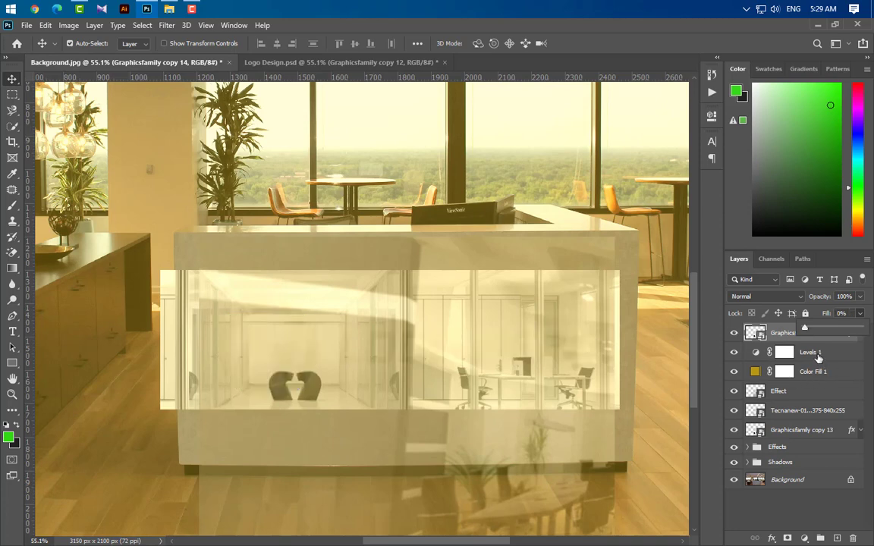
# Clip the Color Fill 1, Effect and Tecnanew layers to the Graphicsfamily copy 13 layer again.
pyautogui.click(819, 376)
pyautogui.keyDown('ctrl'); pyautogui.click(814, 396); pyautogui.keyUp('ctrl')
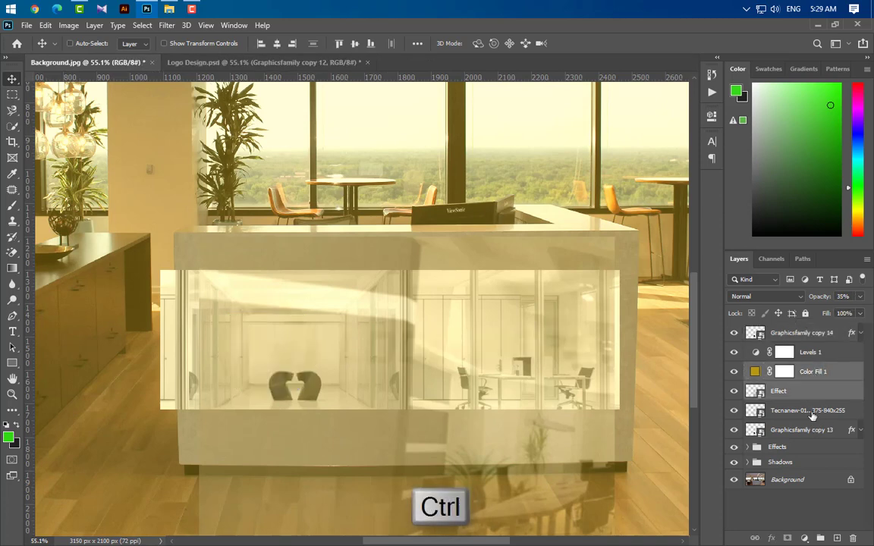
pyautogui.keyDown('ctrl'); pyautogui.click(818, 414); pyautogui.keyUp('ctrl')
pyautogui.rightClick(829, 417)
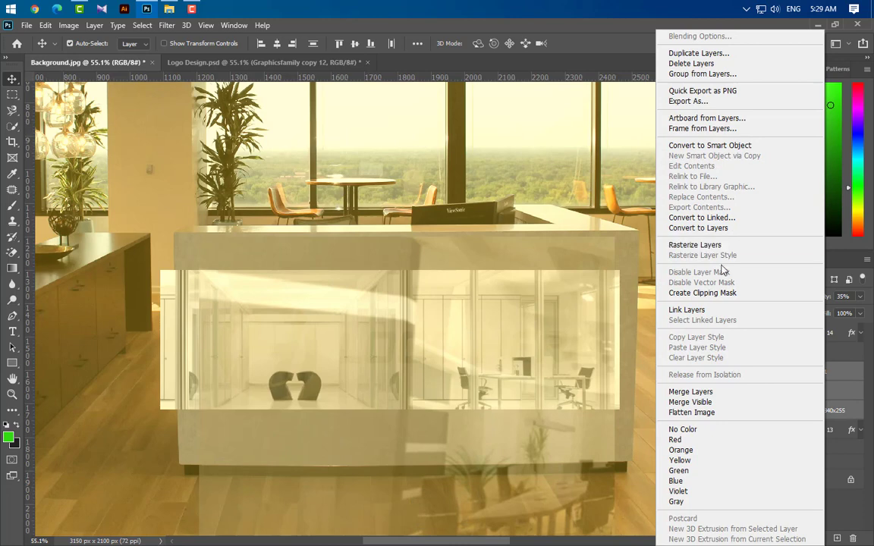
pyautogui.click(724, 293)
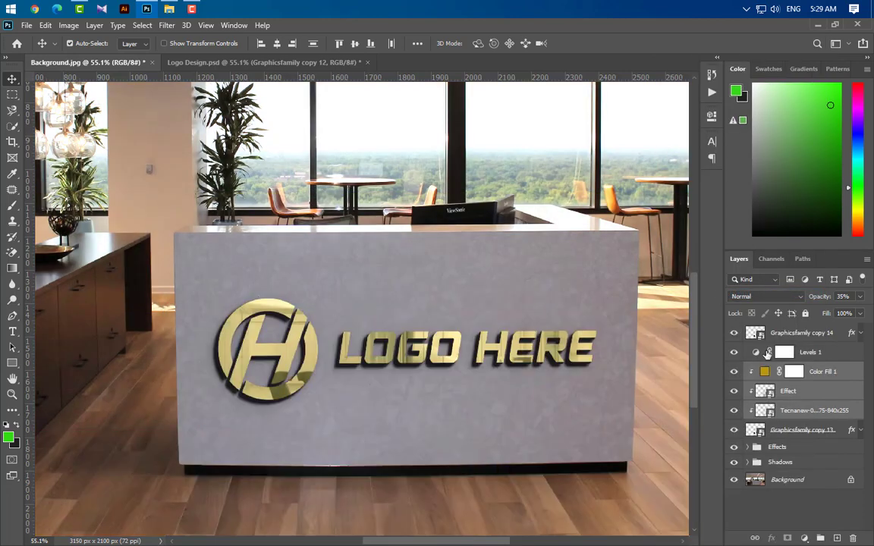
# Open the layer style of Graphicsfamily copy 14 and turn off its Color Overlay.
pyautogui.click(855, 341)
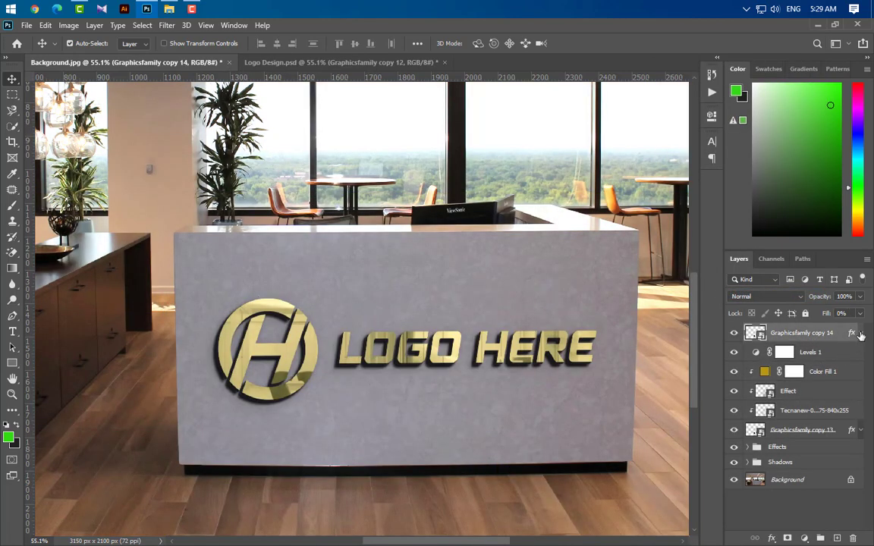
pyautogui.click(860, 334)
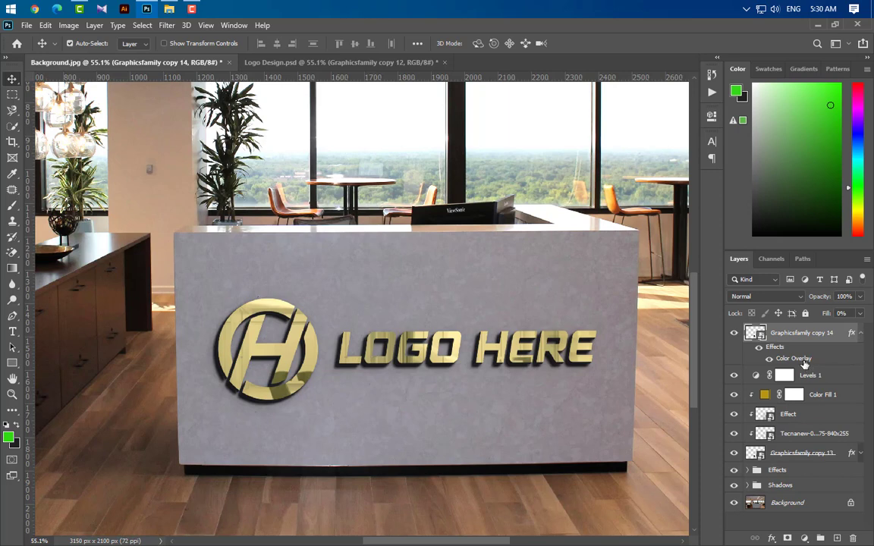
pyautogui.doubleClick(794, 358)
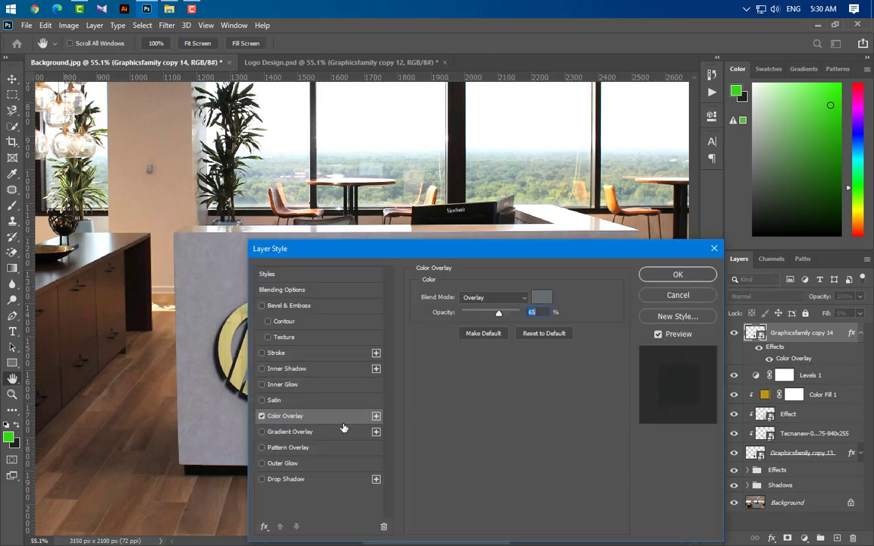
pyautogui.click(262, 416)
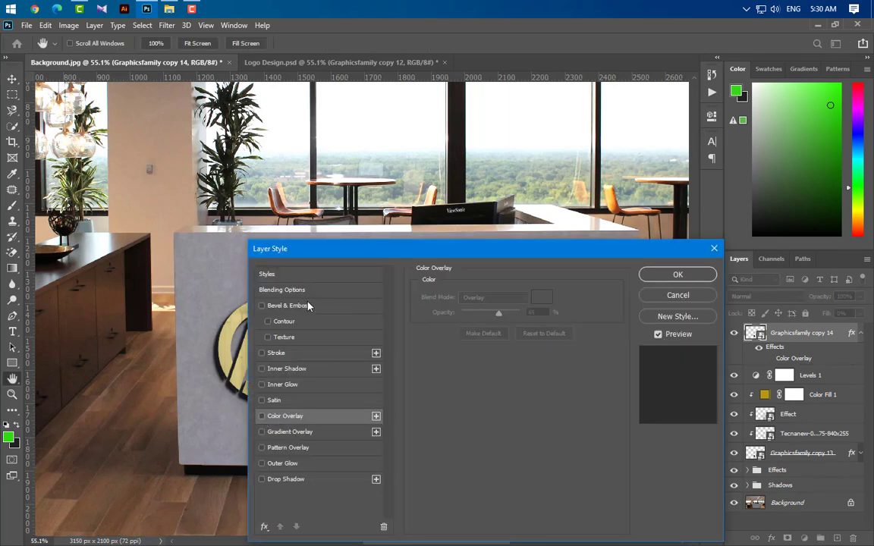
# Enable an Inner Bevel on Graphicsfamily copy 14 with 100% depth, 1 px size, 1 px soften, 45° angle and 30% shadow opacity.
pyautogui.click(327, 308)
pyautogui.moveTo(395, 248); pyautogui.dragTo(530, 185)
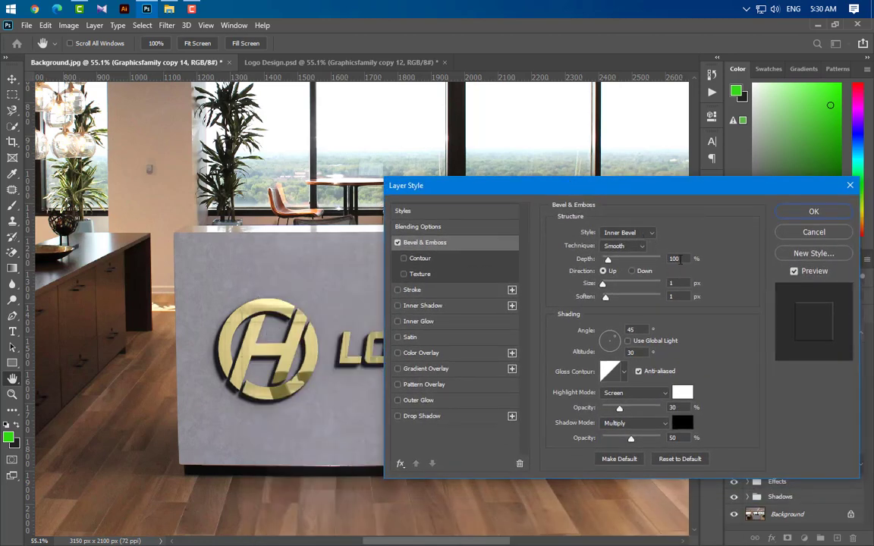
pyautogui.moveTo(682, 260); pyautogui.dragTo(659, 296)
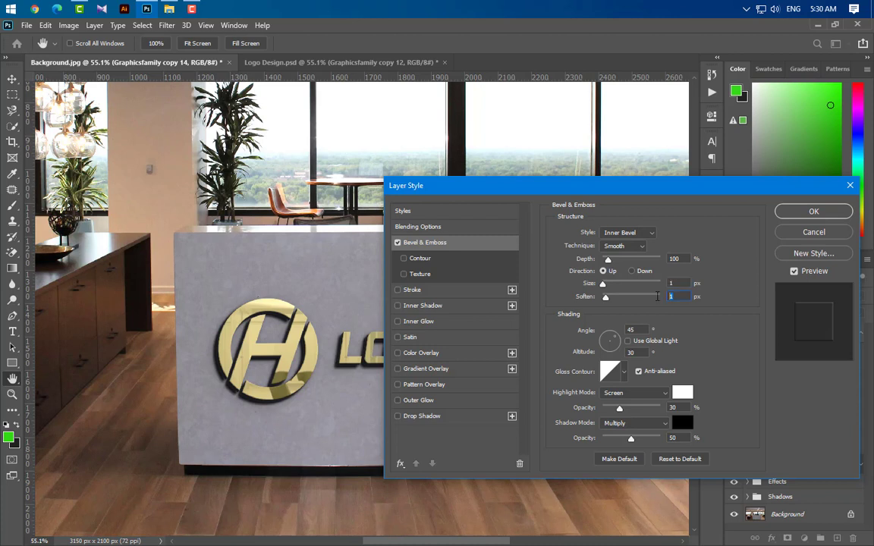
pyautogui.moveTo(638, 332); pyautogui.dragTo(593, 355)
pyautogui.moveTo(679, 439); pyautogui.dragTo(643, 438)
pyautogui.write('30')
# Apply a white Inner Glow in Normal mode at 100% opacity and 4 px size, and delete the disabled Color Overlay from Graphicsfamily copy 14.
pyautogui.click(446, 324)
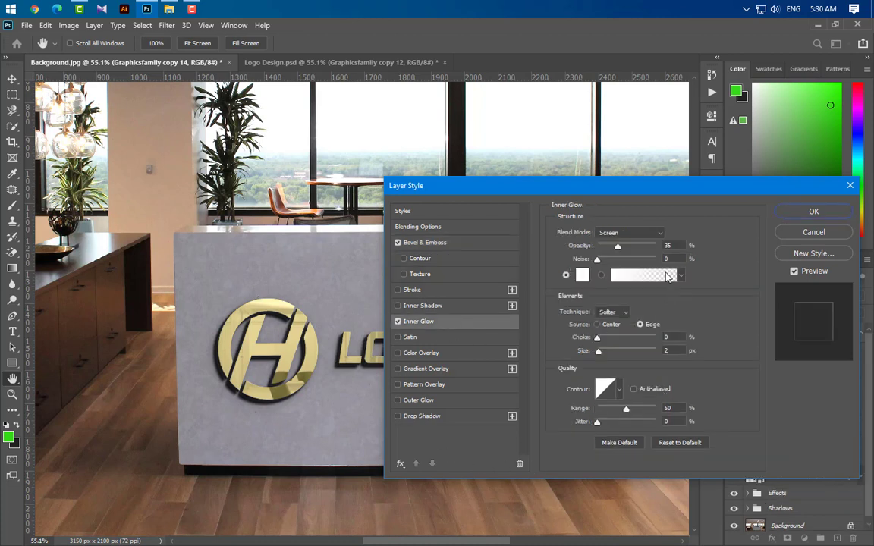
pyautogui.click(631, 232)
pyautogui.click(585, 226)
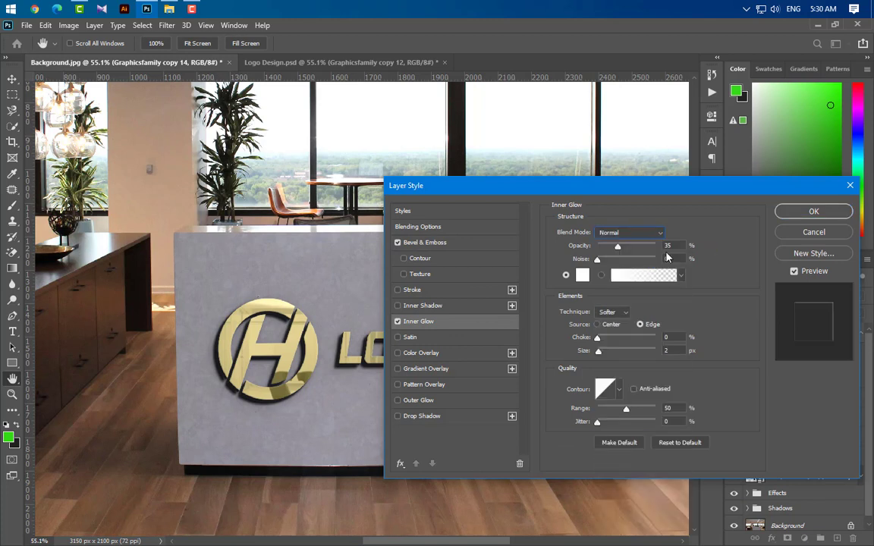
pyautogui.moveTo(620, 249); pyautogui.dragTo(726, 251)
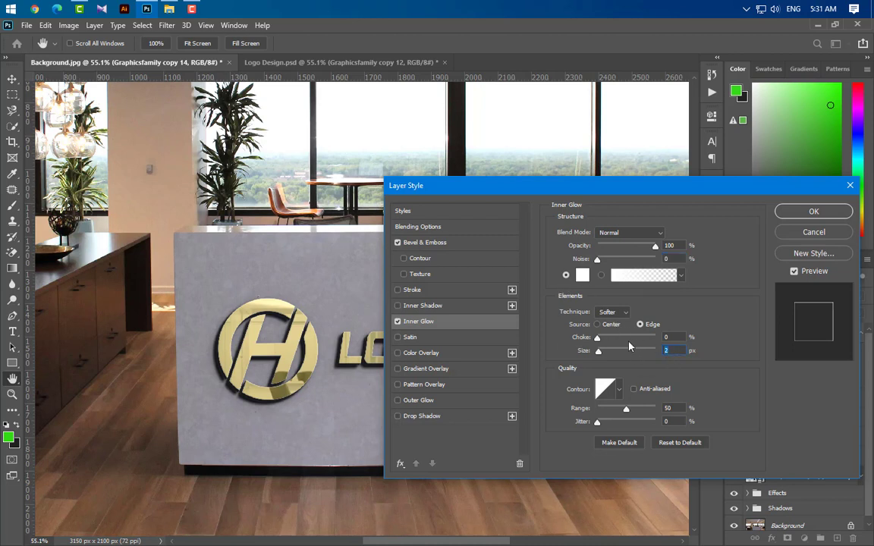
pyautogui.write('4')
pyautogui.click(740, 350)
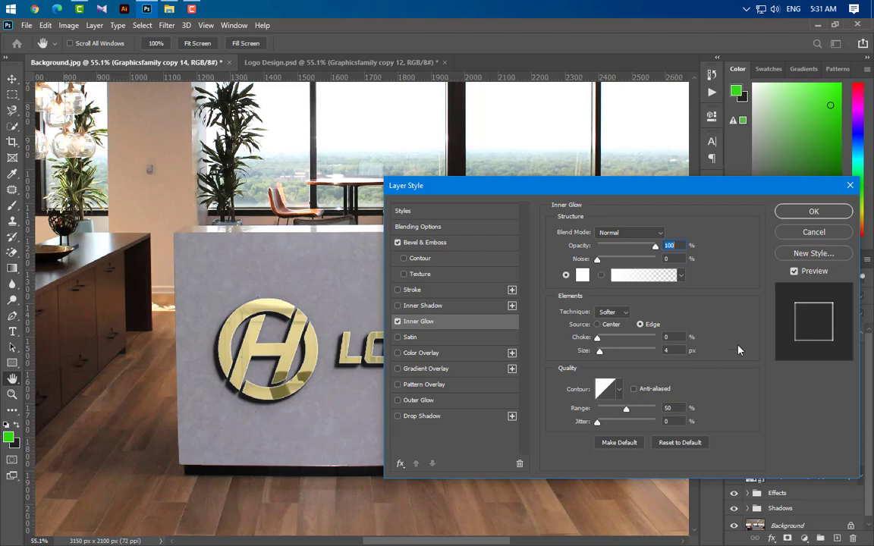
pyautogui.click(806, 212)
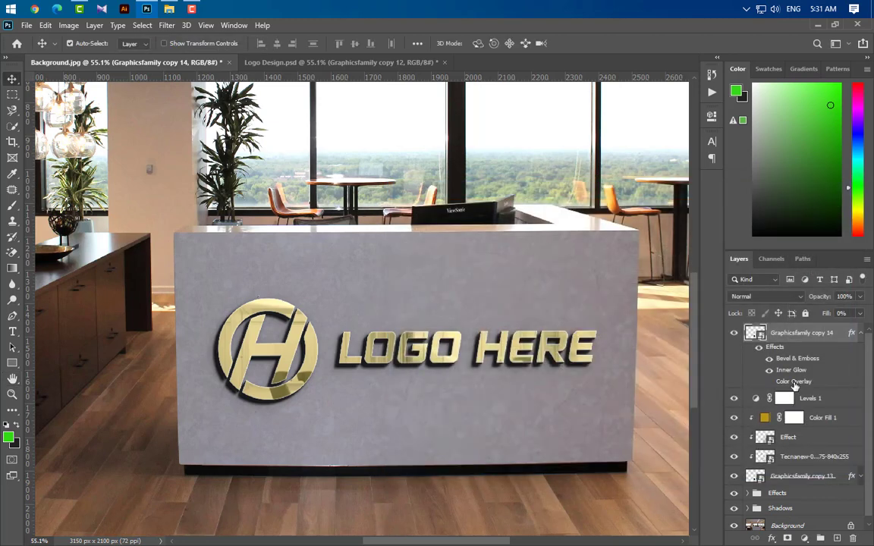
pyautogui.moveTo(795, 383); pyautogui.dragTo(851, 538)
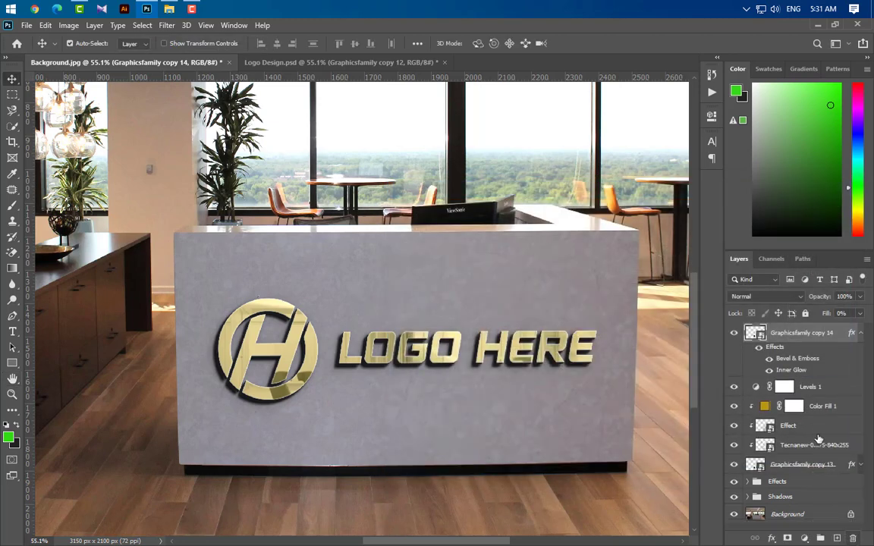
pyautogui.scroll(-3, 370, 438)
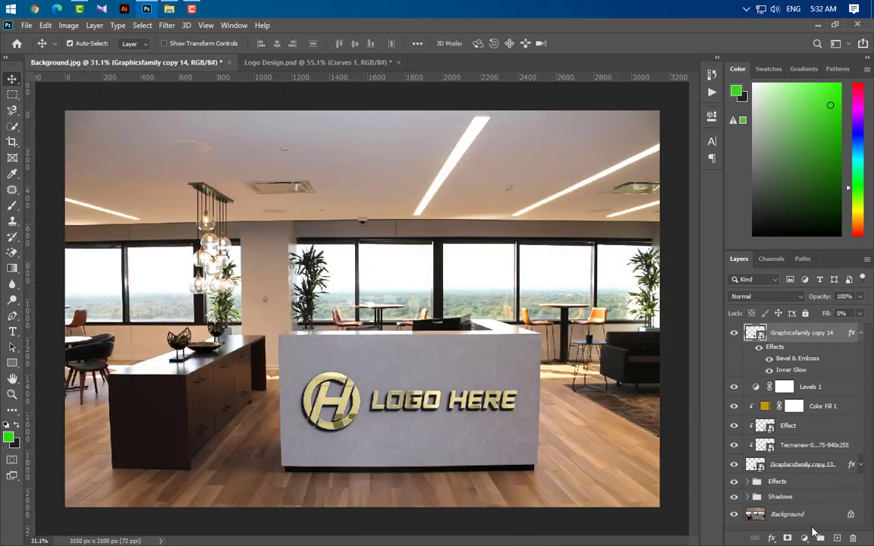
# Add a Curves adjustment above Graphicsfamily copy 14 and shift the RGB black input point slightly inward to deepen the shadows.
pyautogui.click(805, 537)
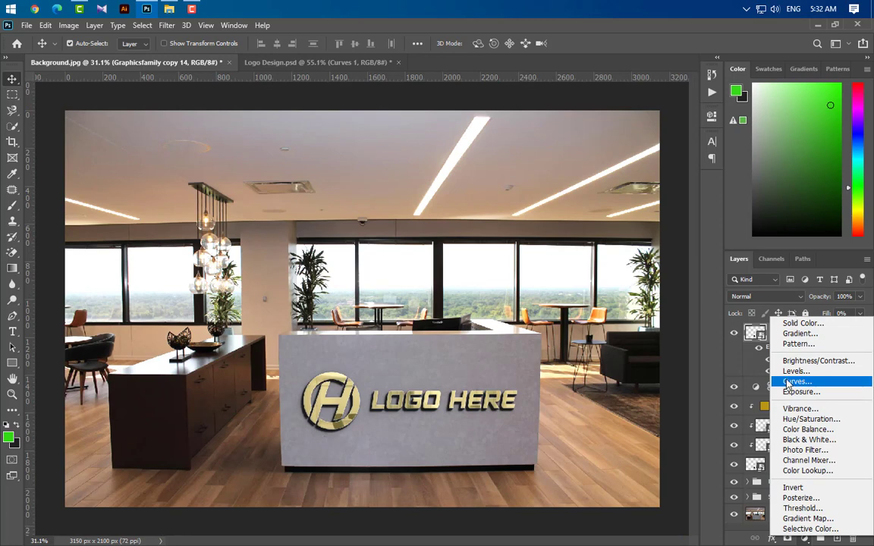
pyautogui.click(788, 384)
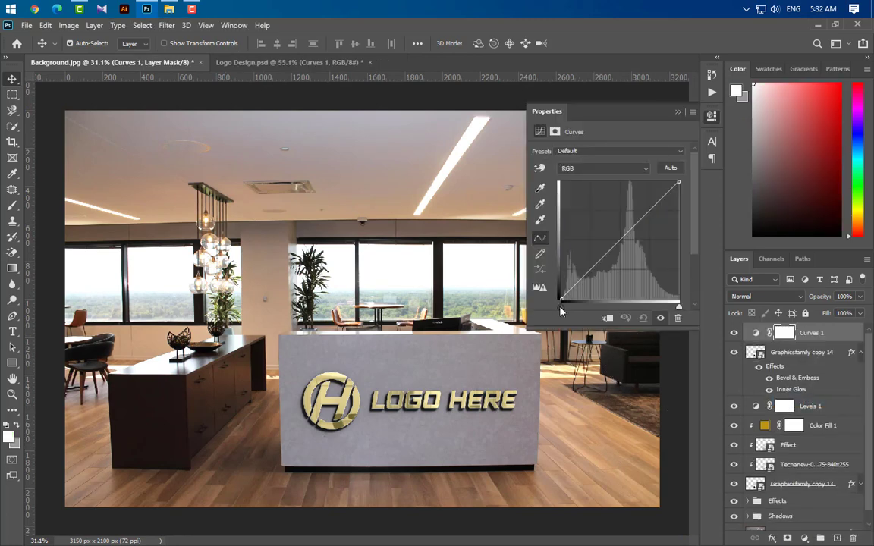
pyautogui.moveTo(565, 312); pyautogui.dragTo(571, 313)
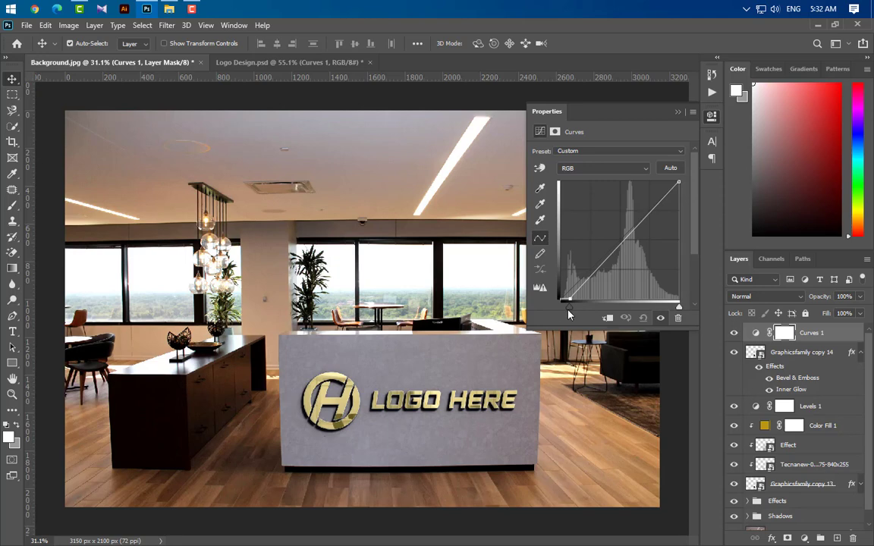
# Move the black and white input points slightly inward on the Blue channel of Curves 1.
pyautogui.click(600, 167)
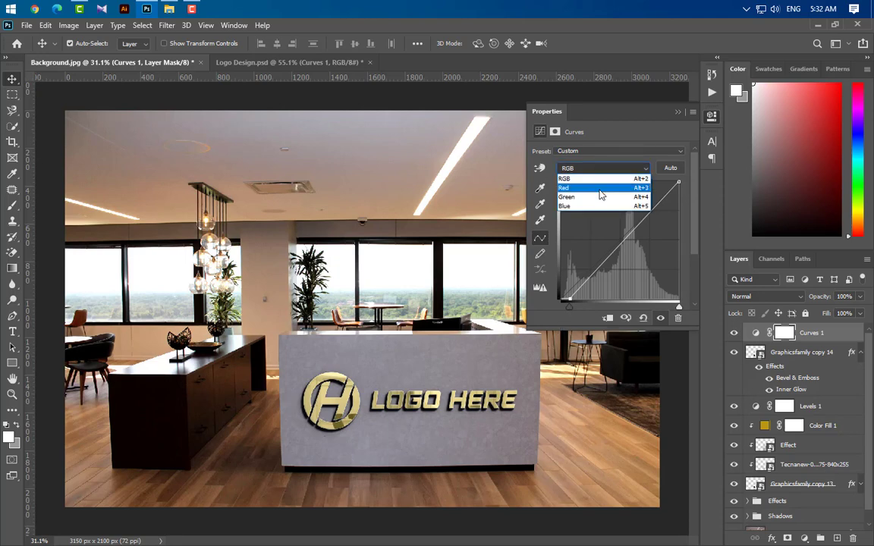
pyautogui.click(588, 205)
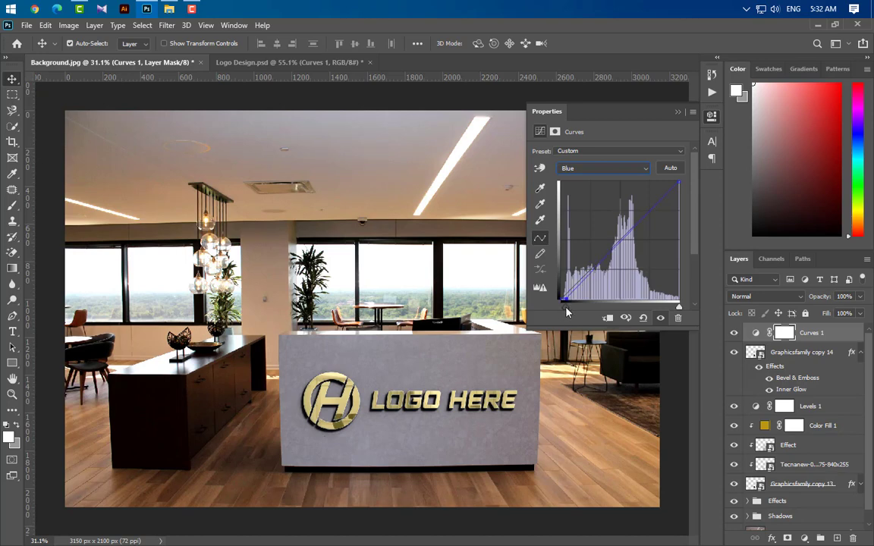
pyautogui.moveTo(565, 311); pyautogui.dragTo(569, 313)
pyautogui.moveTo(680, 309); pyautogui.dragTo(674, 310)
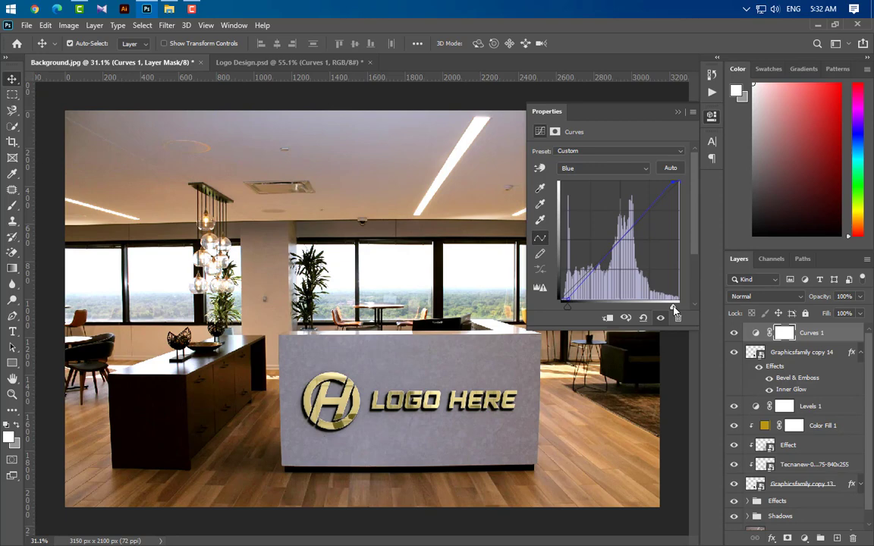
pyautogui.click(678, 113)
# Place a duplicate of Graphicsfamily copy 14 above Curves 1 with 0% opacity and no layer effects.
pyautogui.click(819, 357)
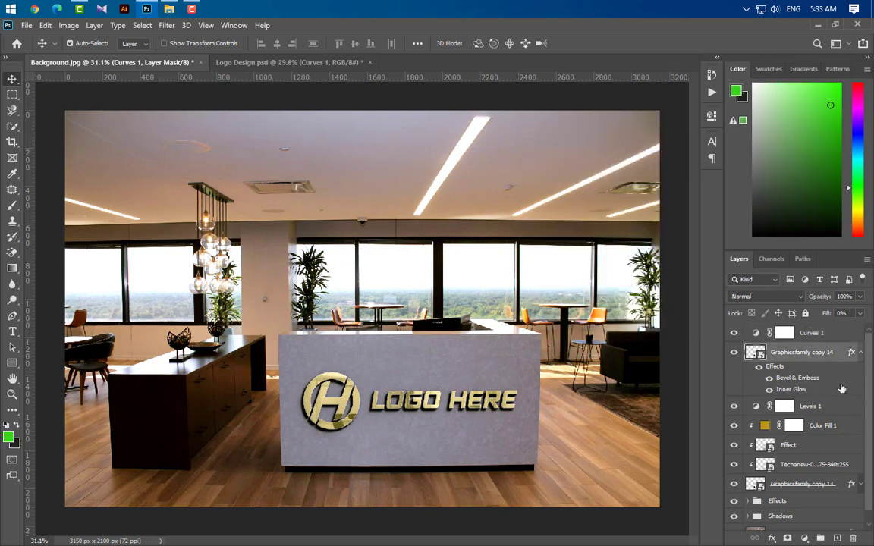
pyautogui.moveTo(840, 356); pyautogui.dragTo(837, 539)
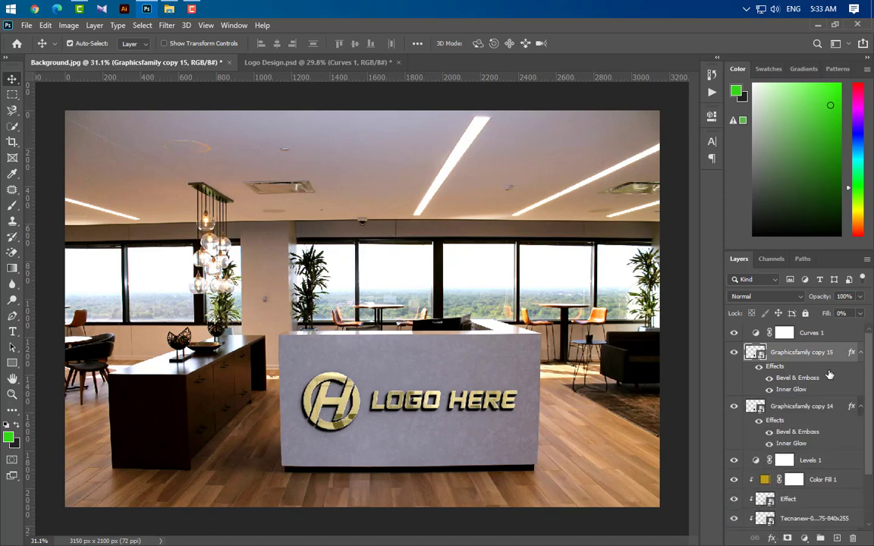
pyautogui.moveTo(835, 352); pyautogui.dragTo(729, 314)
pyautogui.click(861, 297)
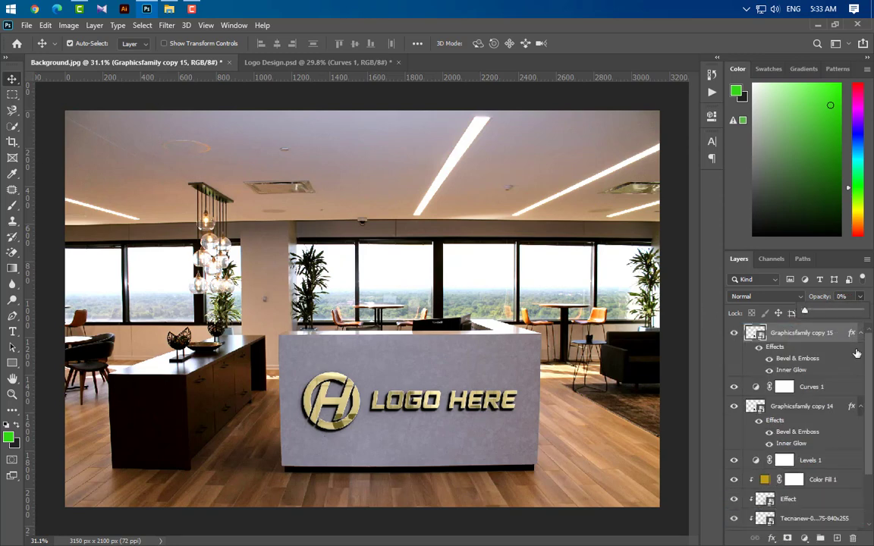
pyautogui.moveTo(852, 334); pyautogui.dragTo(853, 538)
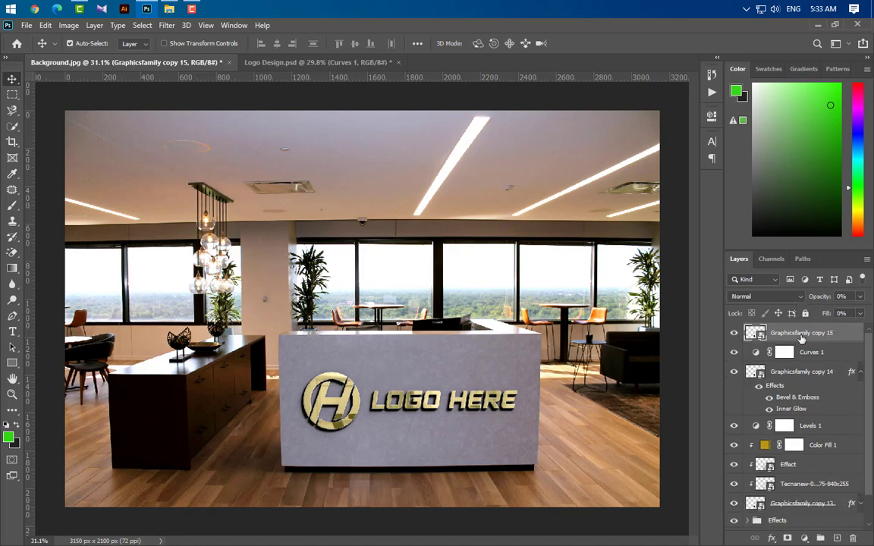
# Rename the topmost logo copy as Your Logo Here.
pyautogui.doubleClick(801, 335)
pyautogui.write('Your Logo Here')
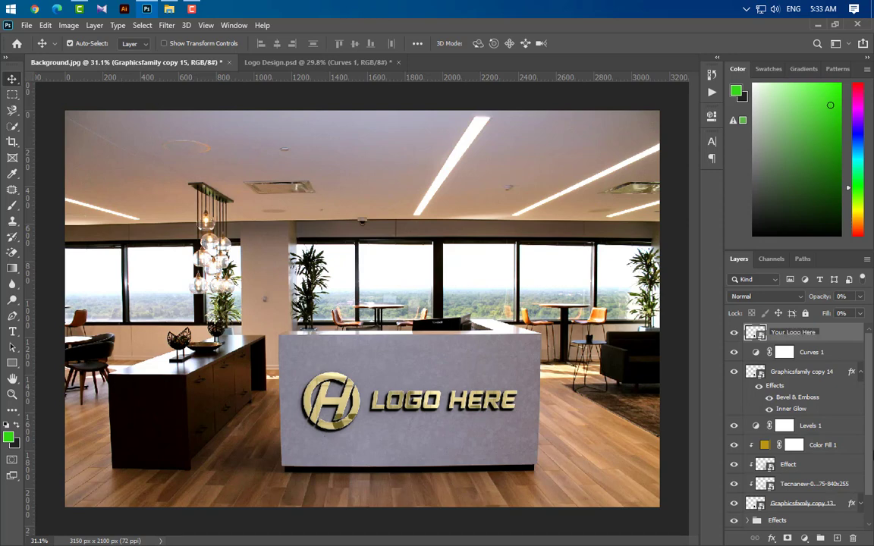
pyautogui.press('Return')
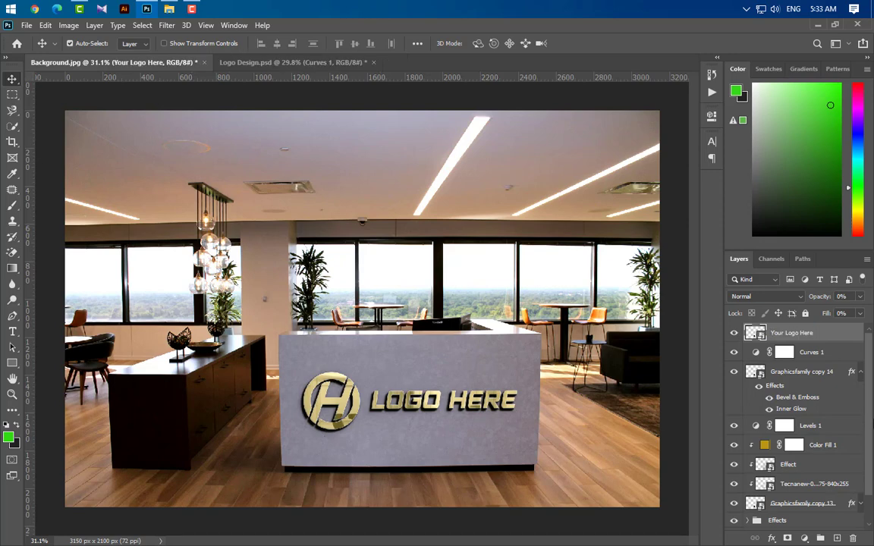
# Group all layers from Curves 1 down to Graphicsfamily copy 13, including Levels 1, Color Fill 1, Effect and Tecnanew.
pyautogui.click(750, 350)
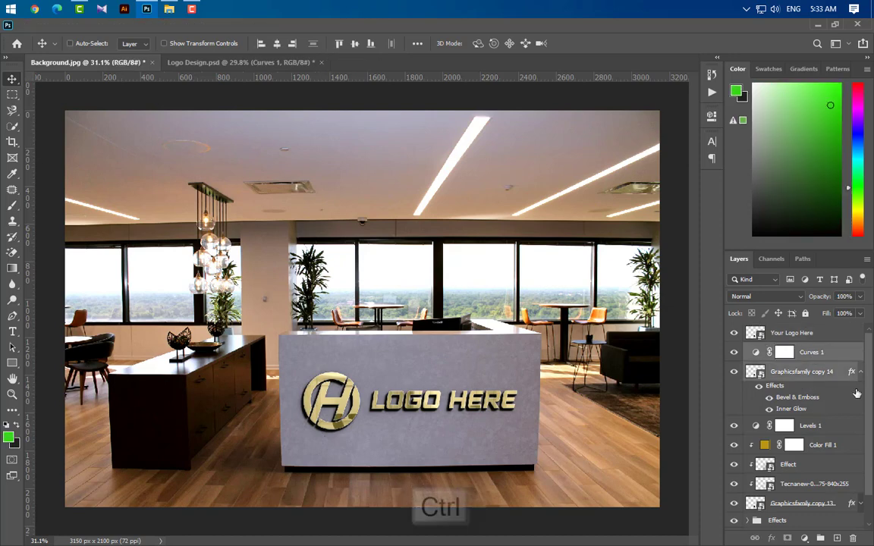
pyautogui.click(861, 371)
pyautogui.keyDown('ctrl'); pyautogui.click(774, 391); pyautogui.keyUp('ctrl')
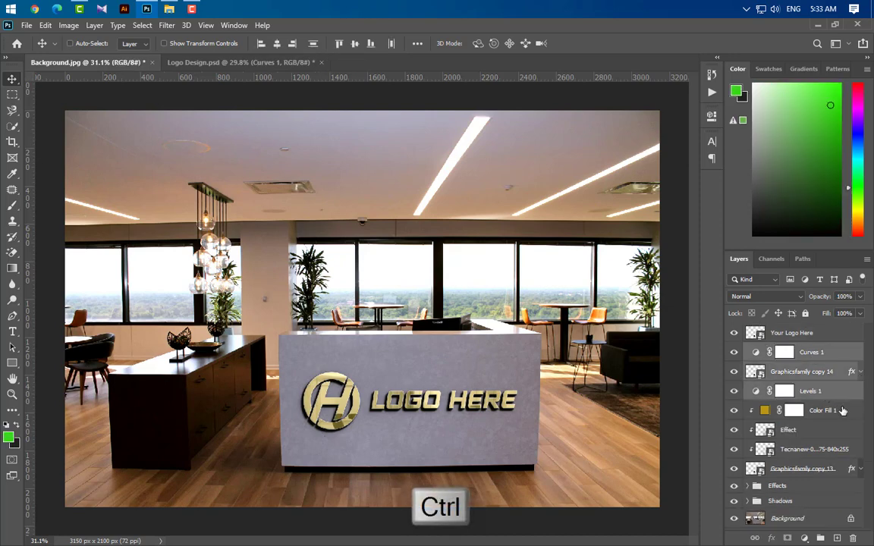
pyautogui.keyDown('ctrl'); pyautogui.click(838, 411); pyautogui.keyUp('ctrl')
pyautogui.keyDown('ctrl'); pyautogui.click(842, 429); pyautogui.keyUp('ctrl')
pyautogui.keyDown('ctrl'); pyautogui.click(846, 449); pyautogui.keyUp('ctrl')
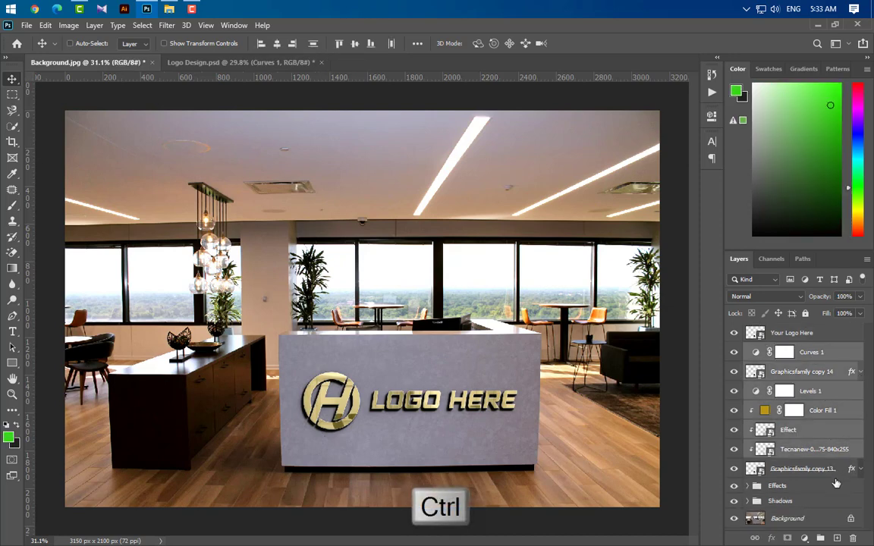
pyautogui.keyDown('ctrl'); pyautogui.click(841, 472); pyautogui.keyUp('ctrl')
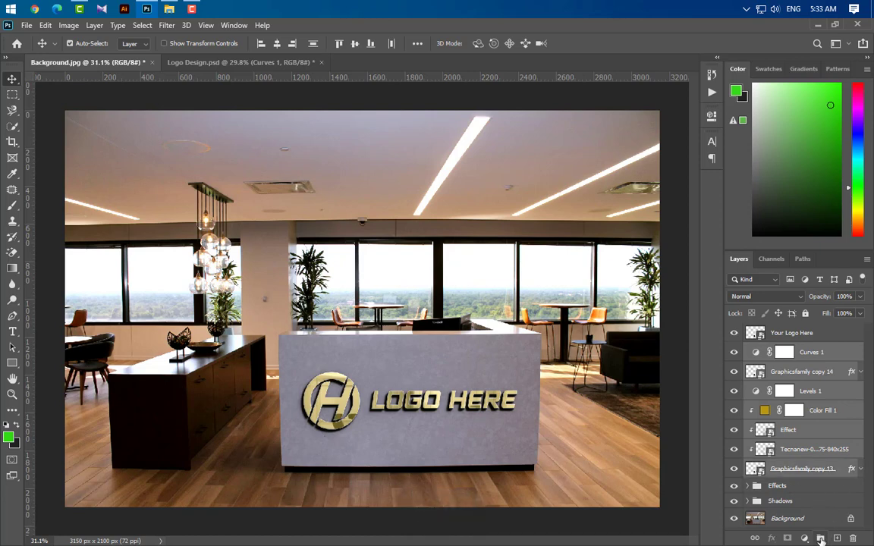
pyautogui.click(820, 538)
# Rename the new layer group as Light.
pyautogui.doubleClick(777, 351)
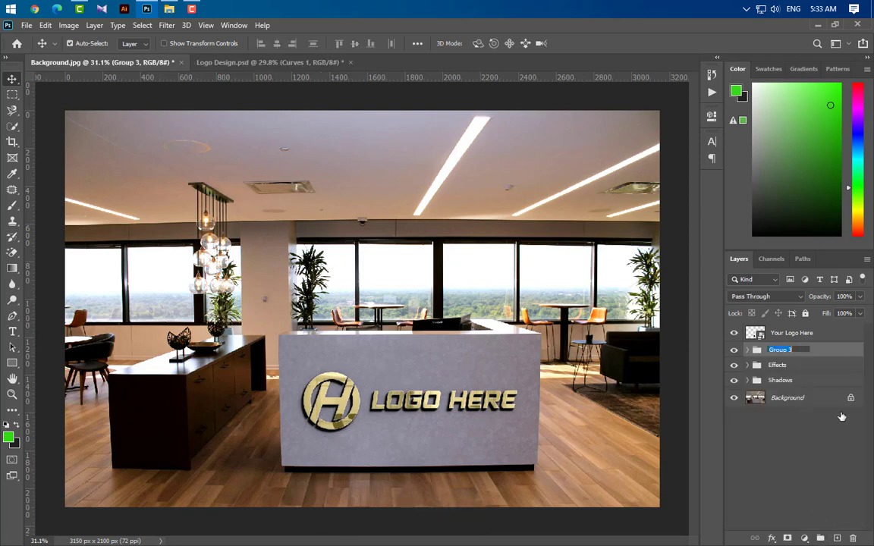
pyautogui.write('Light')
pyautogui.press('Return')
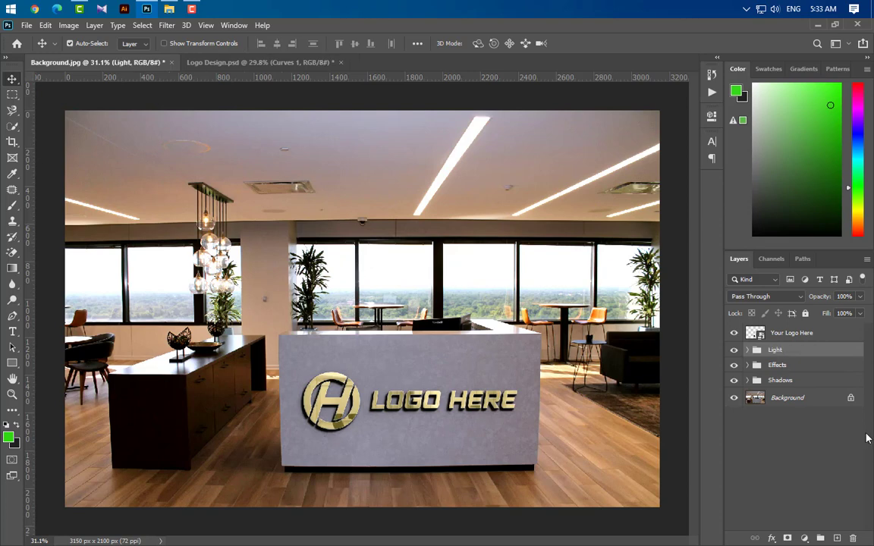
# Open the Your Logo Here smart object, place logo-GraphicsFamily B in it scaled to 44.83%, and hide the old Graphicsfamily layer.
pyautogui.doubleClick(756, 333)
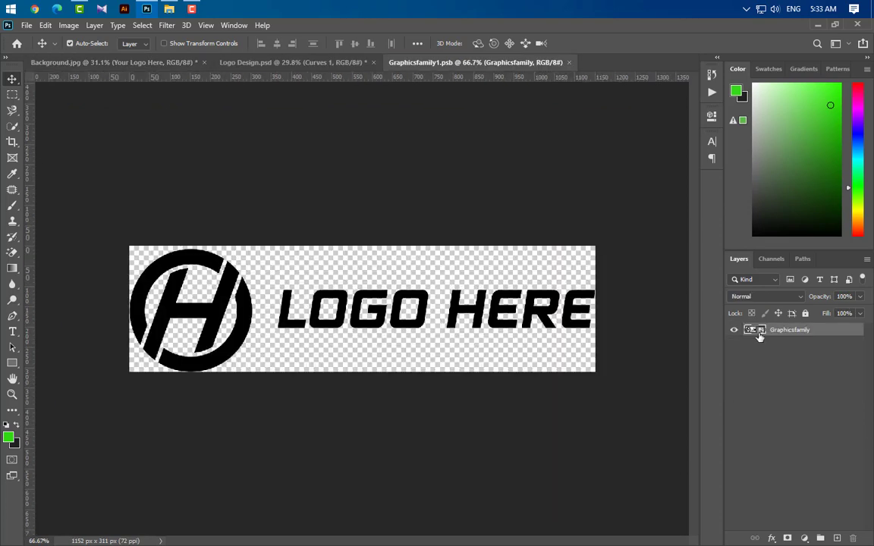
pyautogui.click(169, 8)
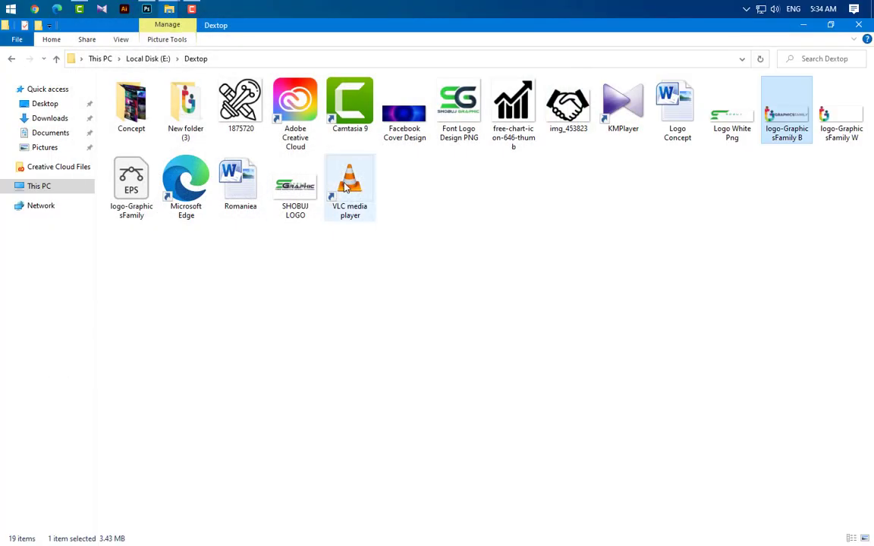
pyautogui.moveTo(791, 122); pyautogui.dragTo(334, 318)
pyautogui.moveTo(184, 309); pyautogui.dragTo(140, 310)
pyautogui.moveTo(541, 310)
pyautogui.mouseDown()
pyautogui.moveTo(580, 311)
pyautogui.moveTo(542, 315)
pyautogui.mouseUp()
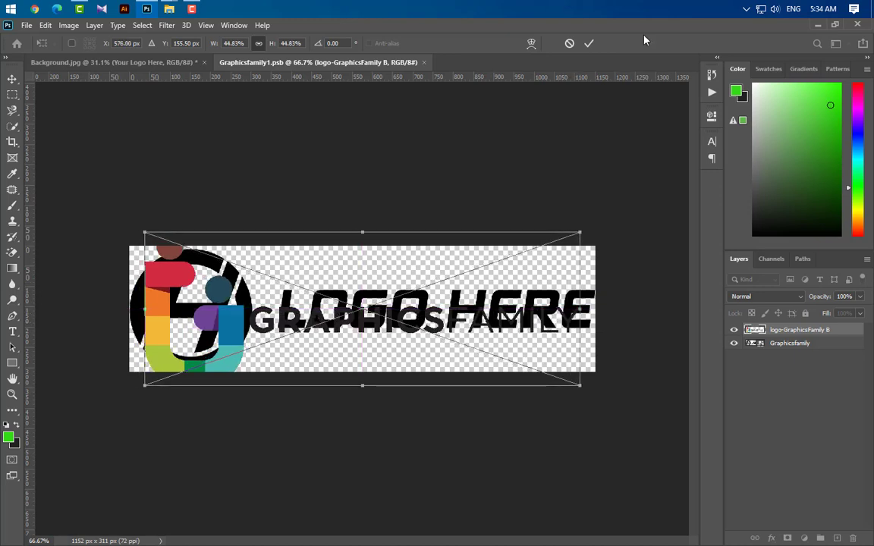
pyautogui.click(589, 44)
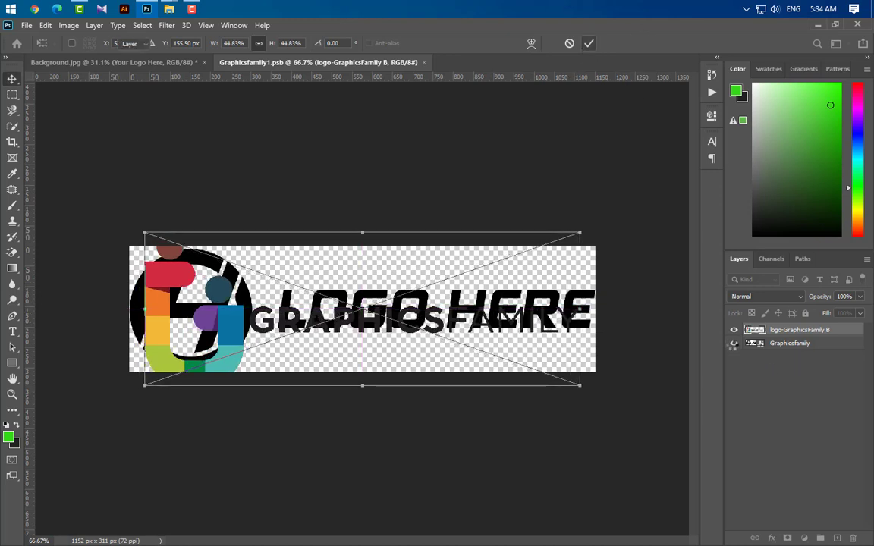
pyautogui.click(734, 343)
# Extend the smart object's canvas with the Crop tool to 1152 x 768 px around the whole new logo.
pyautogui.click(12, 142)
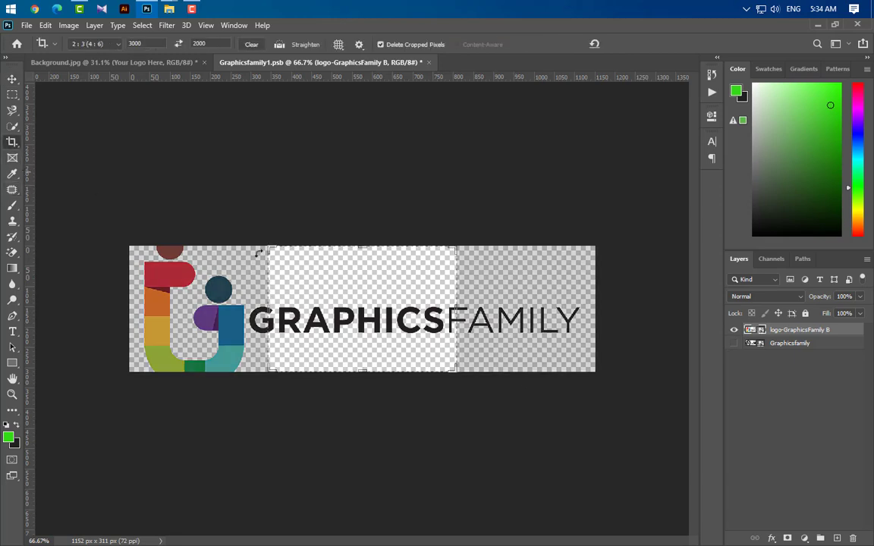
pyautogui.moveTo(269, 308); pyautogui.dragTo(196, 305)
pyautogui.moveTo(526, 309); pyautogui.dragTo(596, 313)
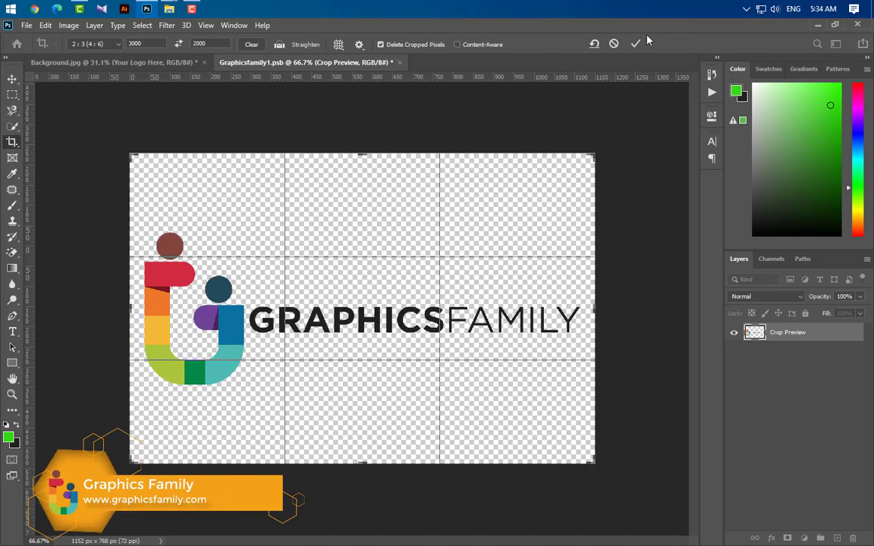
pyautogui.click(636, 43)
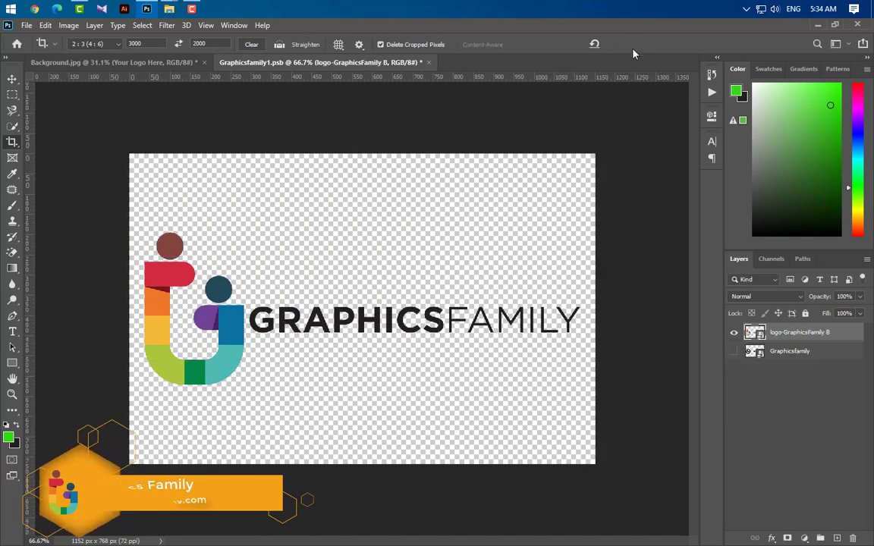
# Close Graphicsfamily1.psb with its changes saved and switch to the Move tool in the mockup document.
pyautogui.click(429, 63)
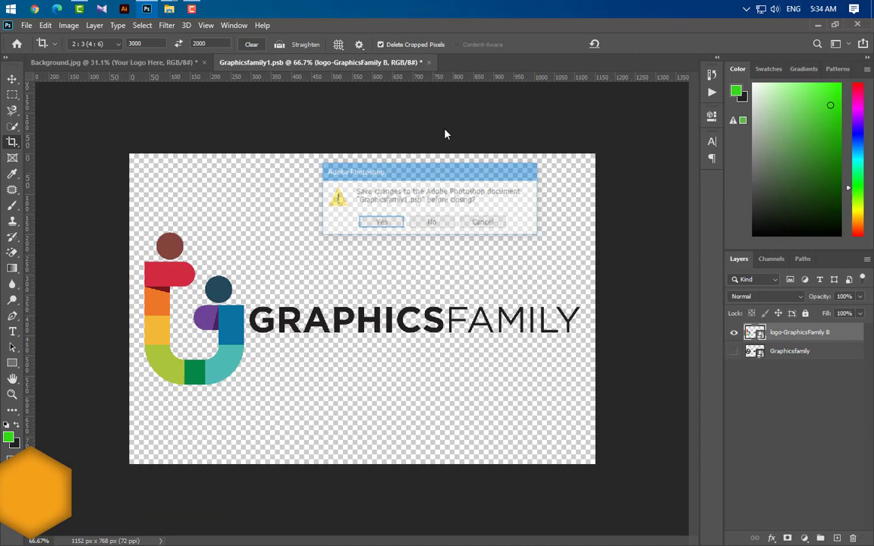
pyautogui.click(379, 223)
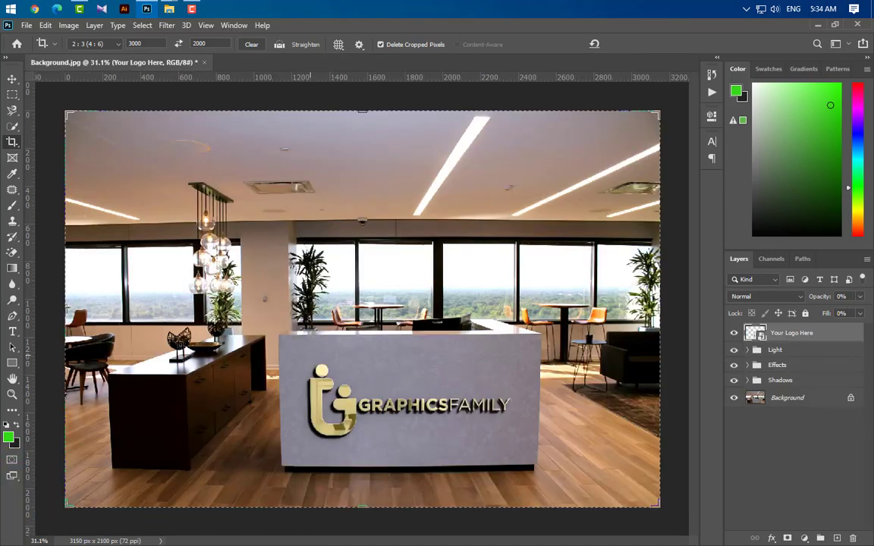
pyautogui.click(12, 79)
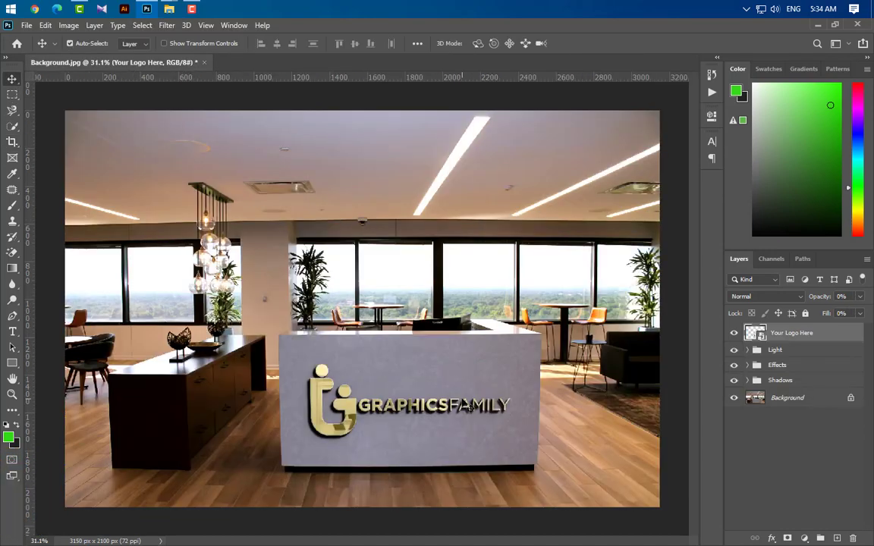